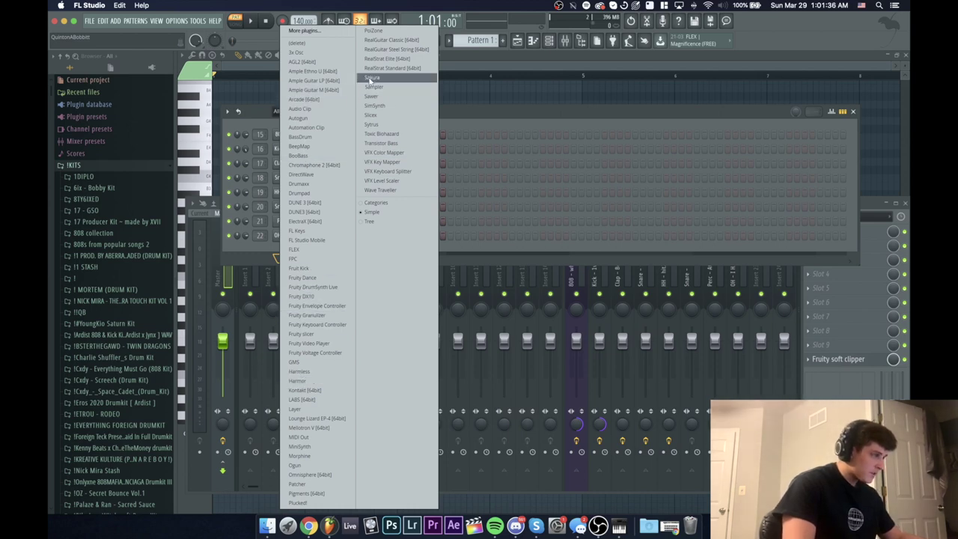
Step: Add an Omnisphere channel and load the LA Custom C7 Grand Piano patch from the Keyscape Library
{"action": "left_click", "coordinate": [320, 474]}
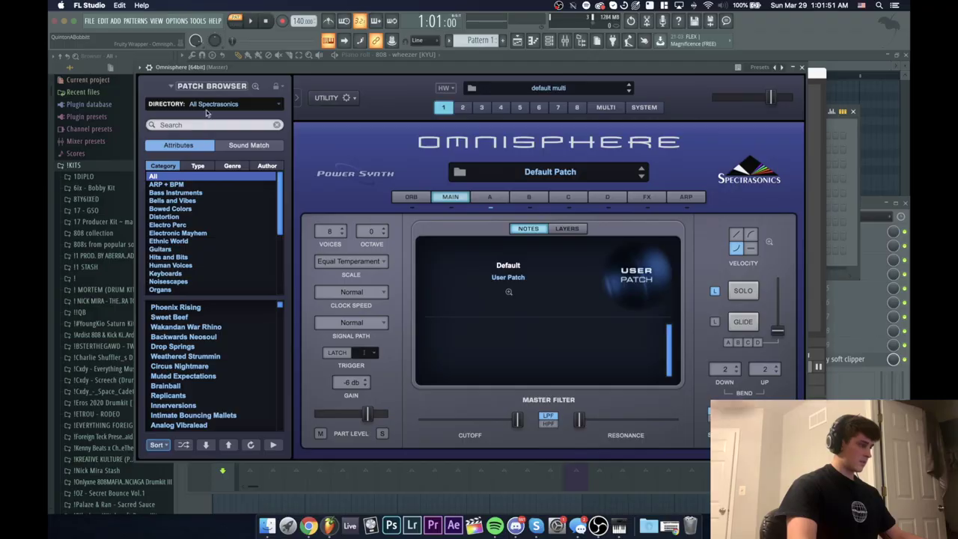
{"action": "left_click", "coordinate": [217, 103]}
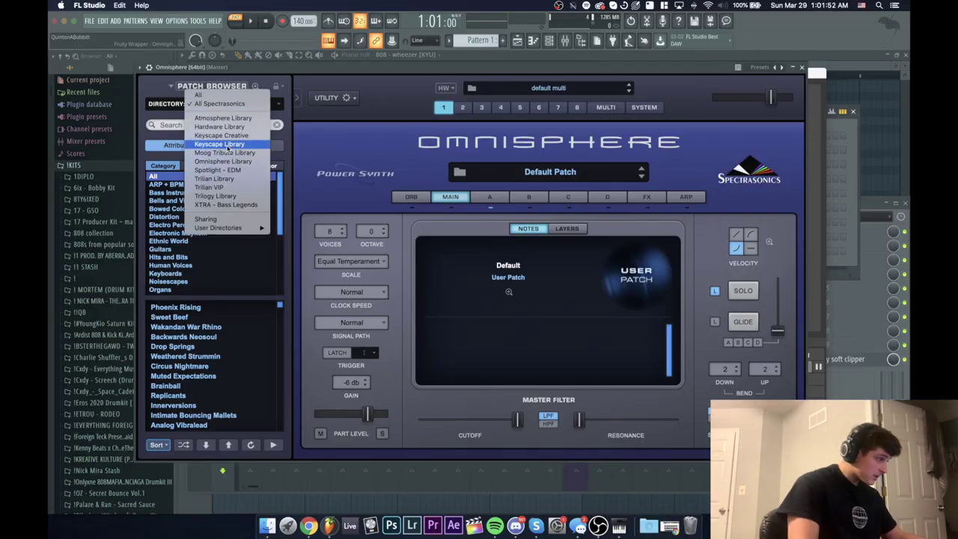
{"action": "left_click", "coordinate": [219, 144]}
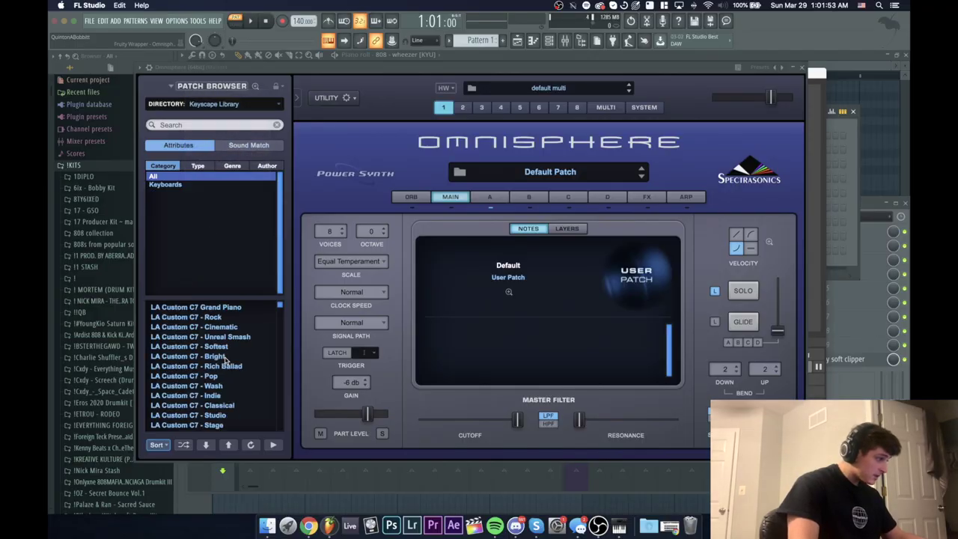
{"action": "left_click", "coordinate": [200, 309]}
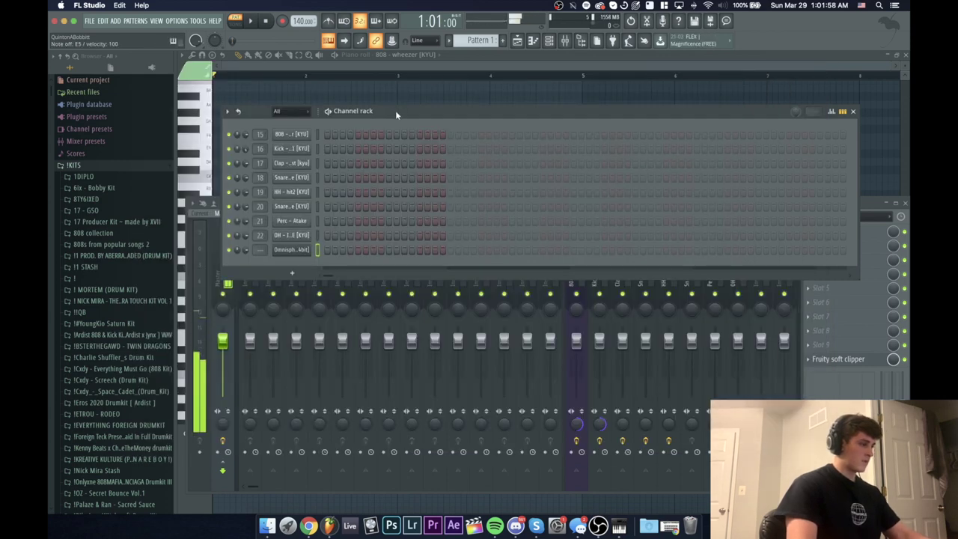
Step: Open Omnisphere's piano roll and set its scale highlighting to Minor Natural (Aeolian) with root note E
{"action": "key", "text": "F7"}
{"action": "scroll", "coordinate": [235, 323], "scroll_direction": "up", "scroll_amount": 1}
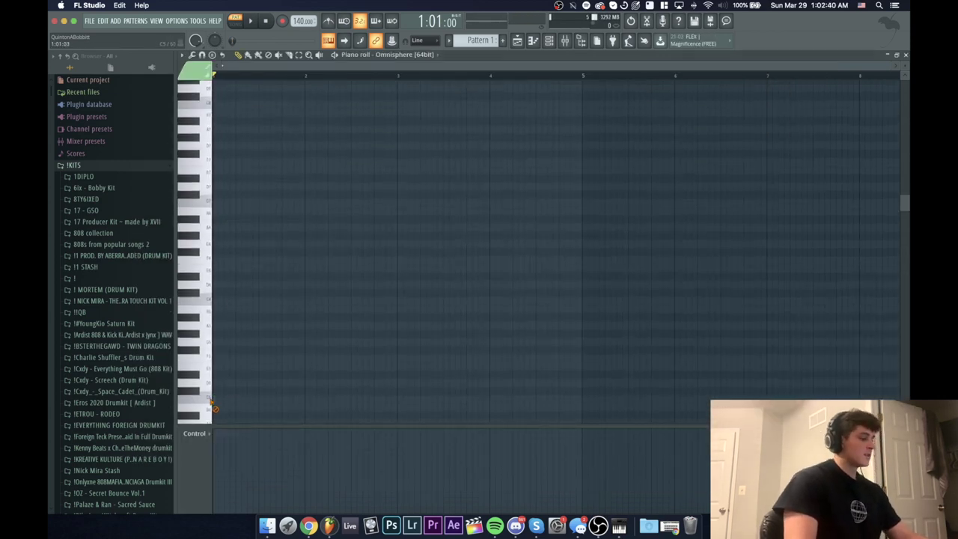
{"action": "left_click", "coordinate": [184, 62]}
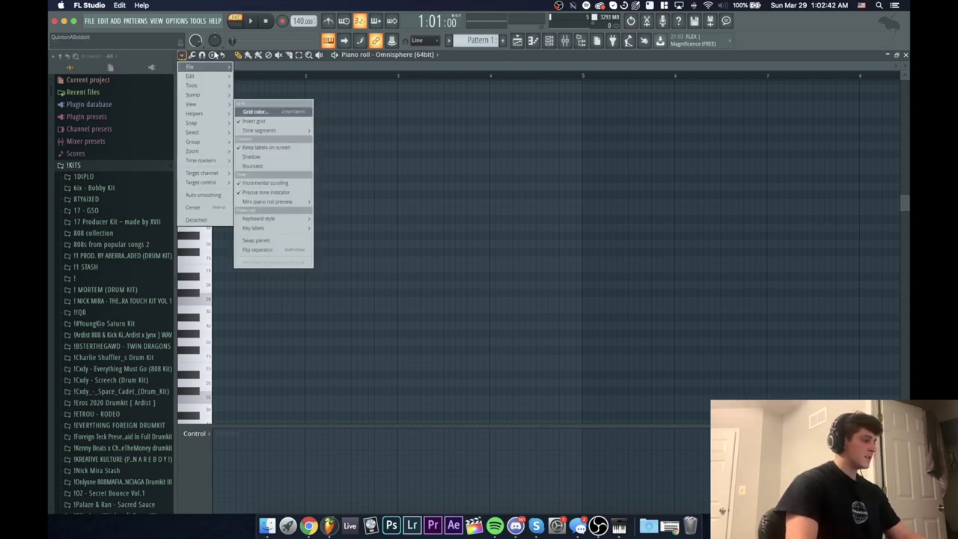
{"action": "left_click", "coordinate": [201, 57]}
{"action": "left_click", "coordinate": [184, 56]}
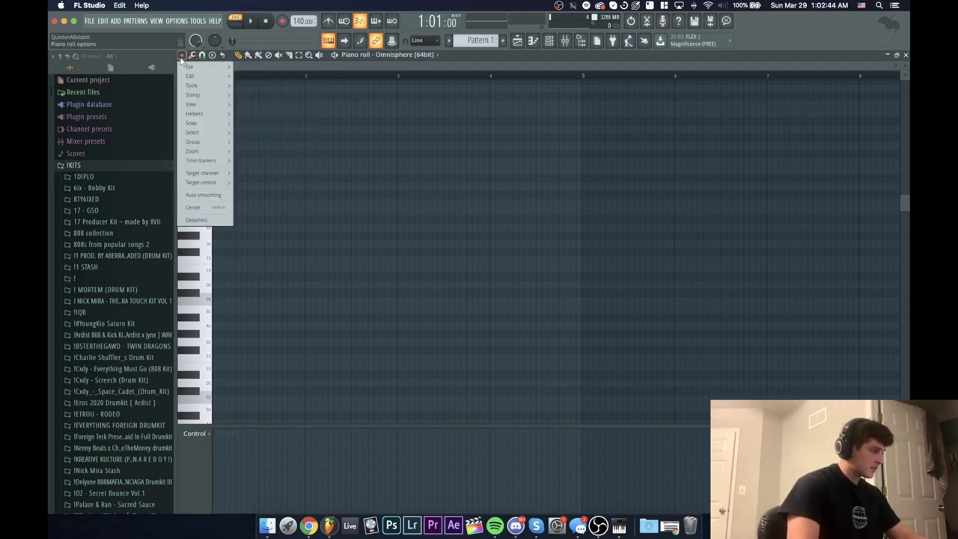
{"action": "mouse_move", "coordinate": [196, 113]}
{"action": "mouse_move", "coordinate": [271, 125]}
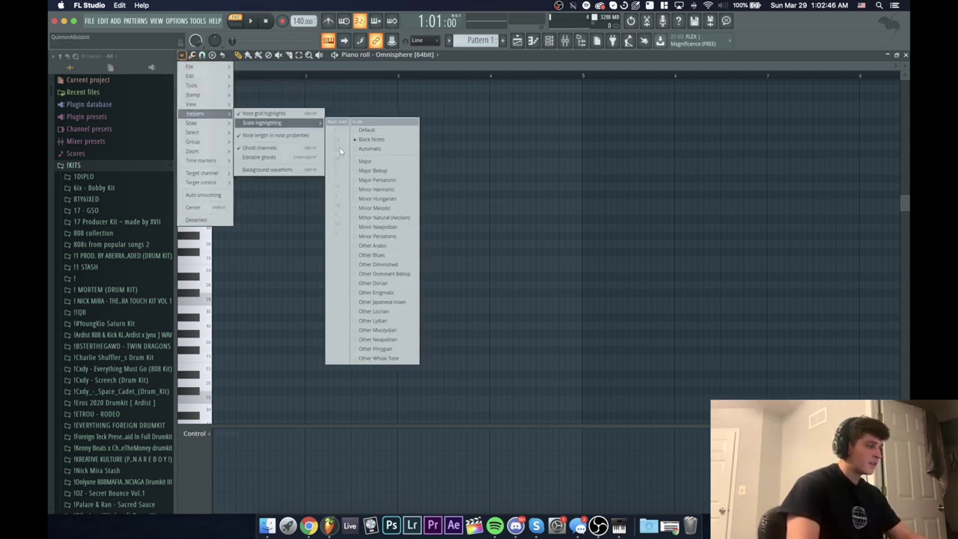
{"action": "left_click", "coordinate": [385, 218]}
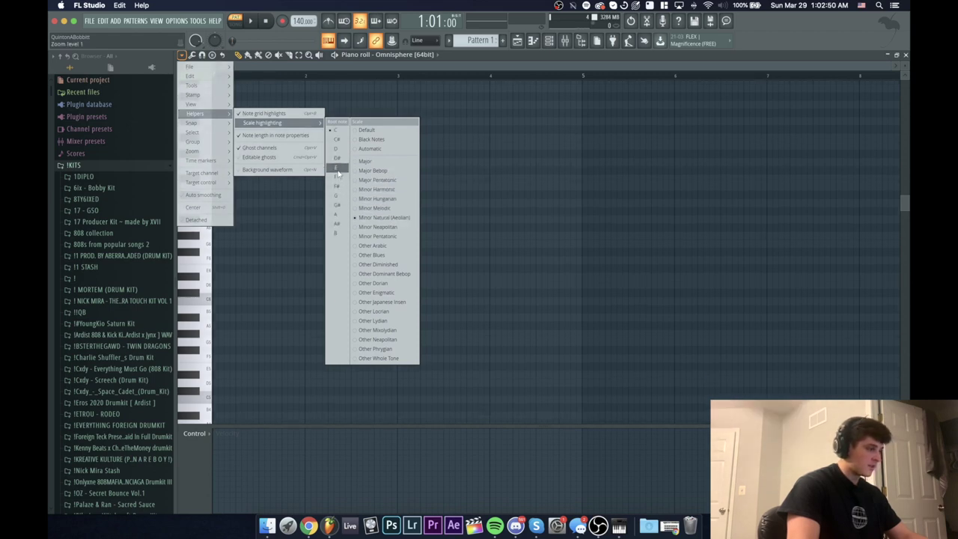
{"action": "left_click", "coordinate": [337, 169]}
{"action": "left_click", "coordinate": [262, 238]}
{"action": "scroll", "coordinate": [244, 241], "scroll_direction": "up", "scroll_amount": 1}
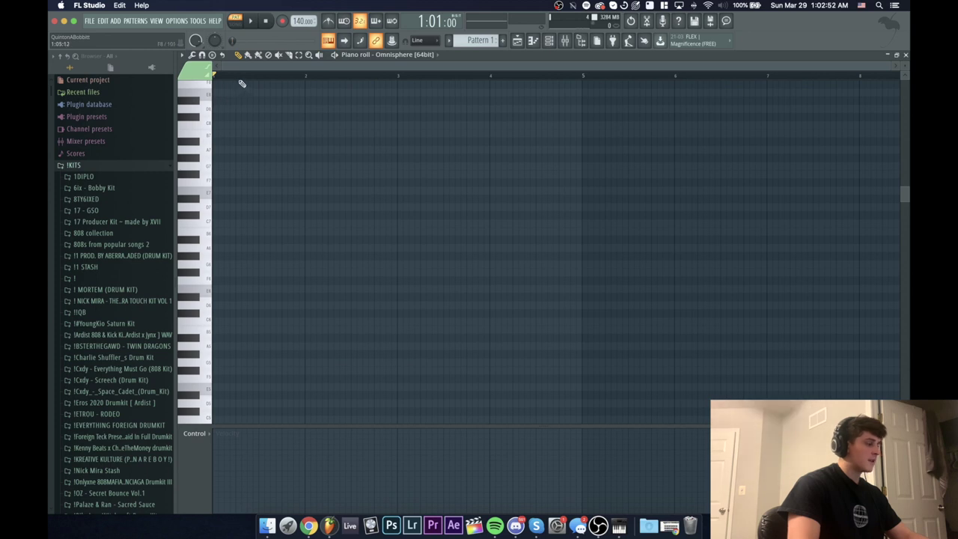
{"action": "scroll", "coordinate": [247, 83], "scroll_direction": "up", "scroll_amount": 3}
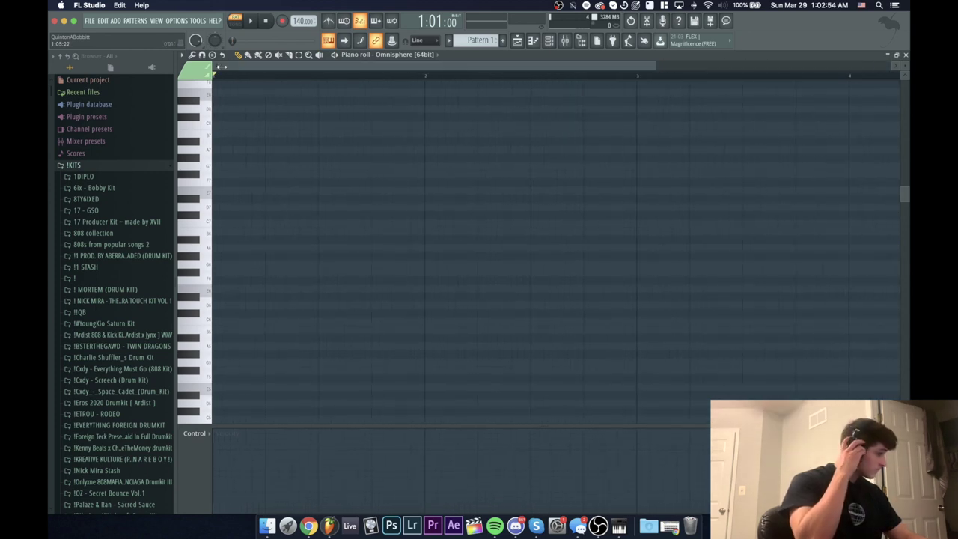
Step: Disable the typing keyboard to piano mode and place an E5 note at the start of bar 1
{"action": "left_click", "coordinate": [325, 41]}
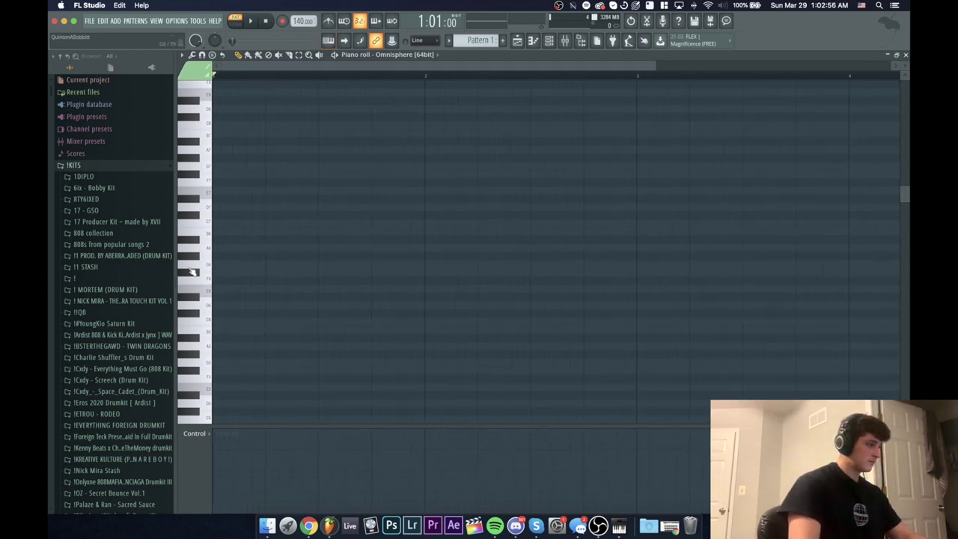
{"action": "left_click_drag", "start_coordinate": [227, 257], "coordinate": [222, 285]}
{"action": "right_click", "coordinate": [226, 291]}
{"action": "scroll", "coordinate": [227, 298], "scroll_direction": "down", "scroll_amount": 2}
{"action": "left_click", "coordinate": [223, 292]}
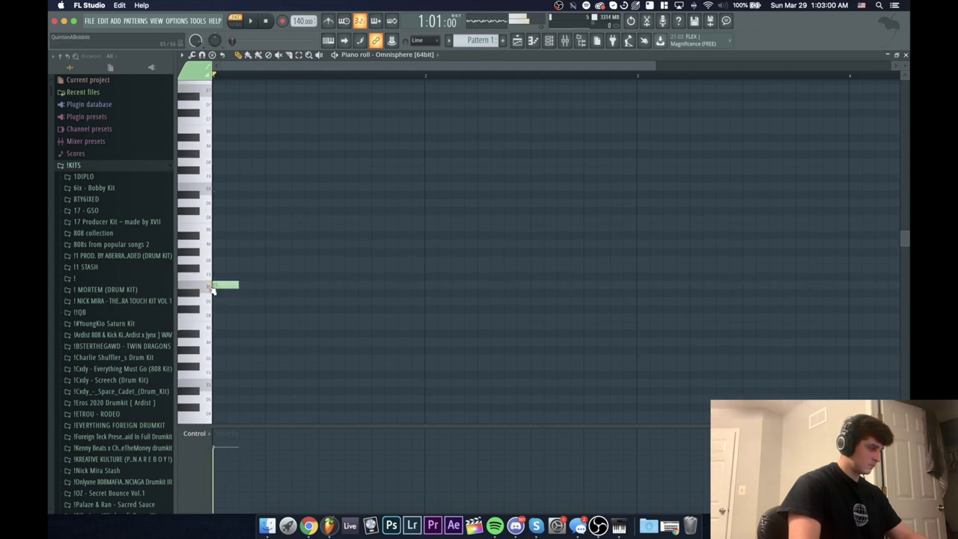
Step: Tap in the project tempo, adjust it to 141 BPM and restretch all channels
{"action": "left_click", "coordinate": [629, 42]}
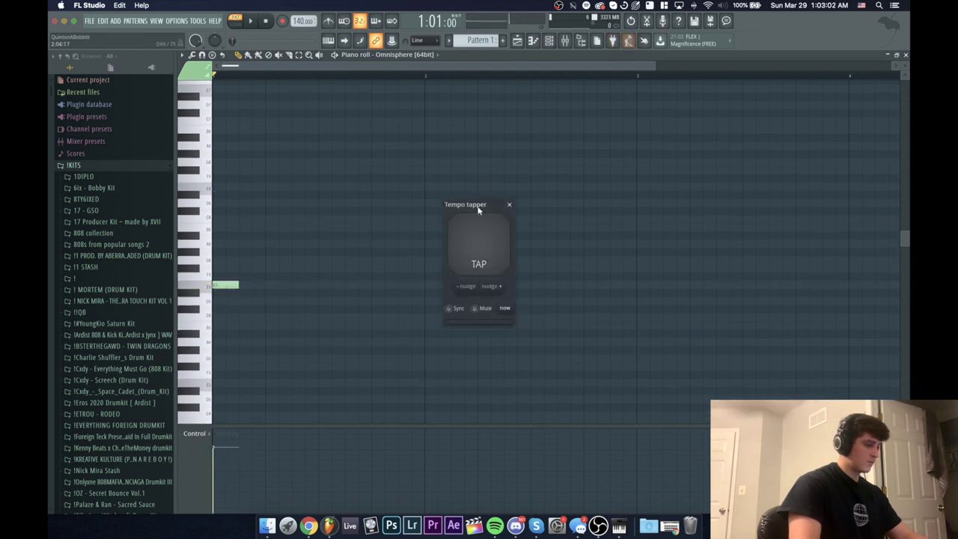
{"action": "left_click", "coordinate": [477, 257]}
{"action": "left_click", "coordinate": [476, 257]}
{"action": "left_click", "coordinate": [477, 258]}
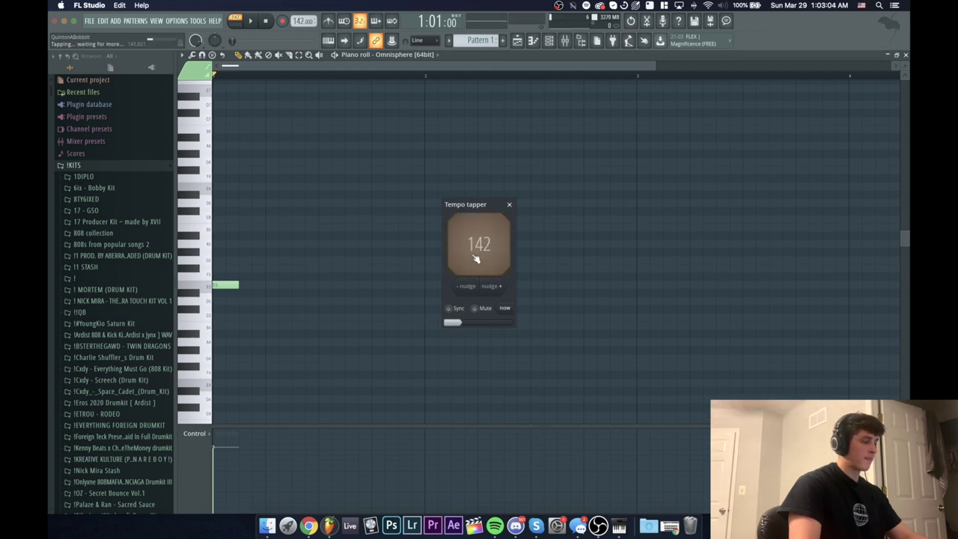
{"action": "left_click", "coordinate": [476, 257]}
{"action": "left_click", "coordinate": [477, 257]}
{"action": "left_click", "coordinate": [477, 257]}
{"action": "left_click", "coordinate": [477, 258]}
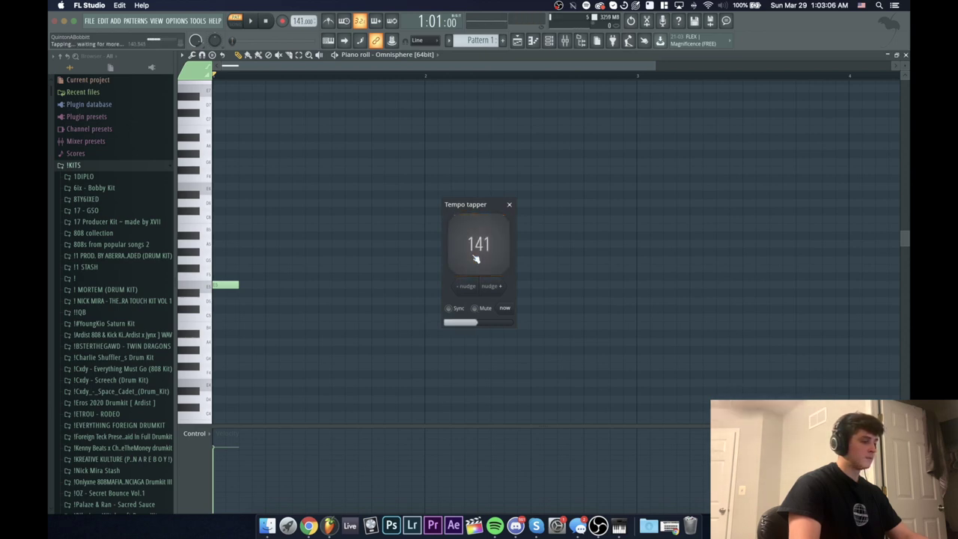
{"action": "left_click", "coordinate": [476, 258]}
{"action": "left_click", "coordinate": [477, 258]}
{"action": "left_click", "coordinate": [510, 205]}
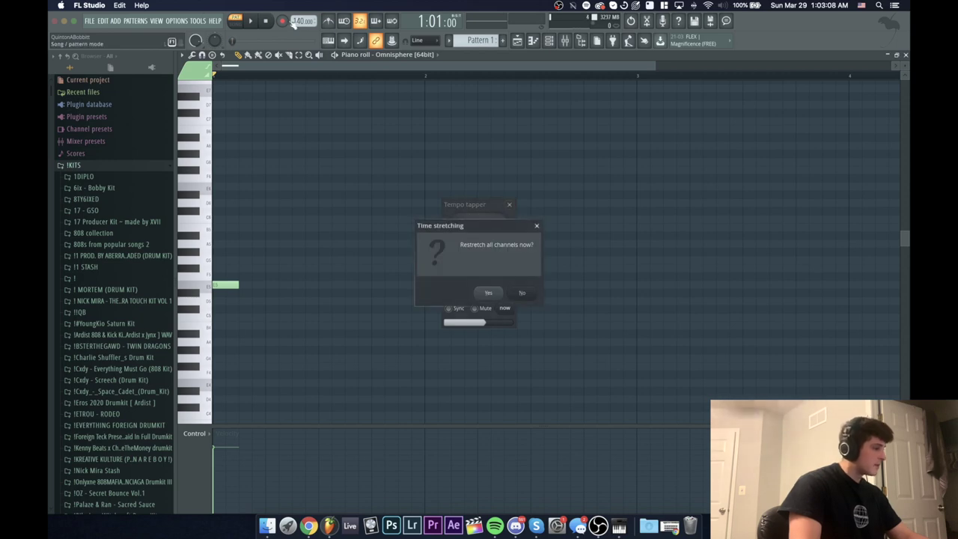
{"action": "left_click", "coordinate": [489, 293]}
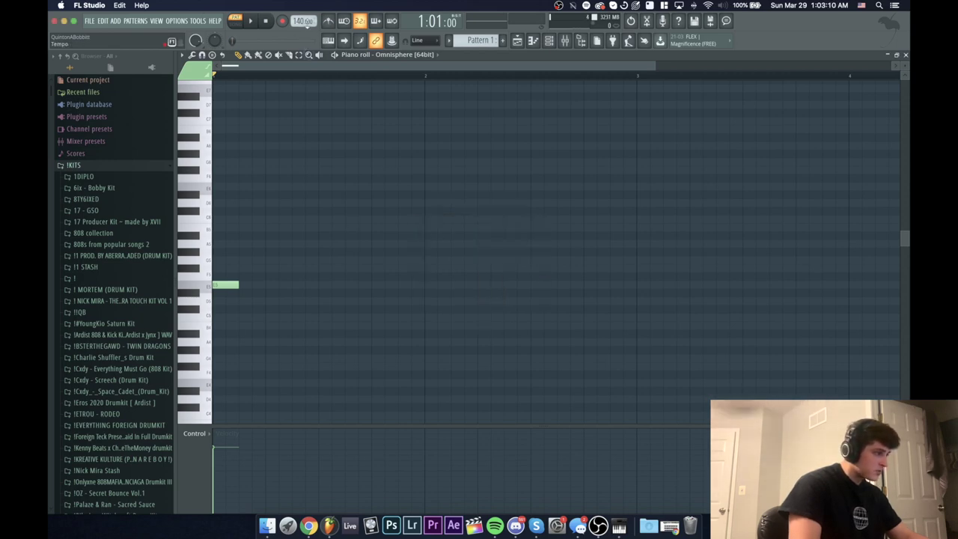
{"action": "scroll", "coordinate": [300, 22], "scroll_direction": "up", "scroll_amount": 1}
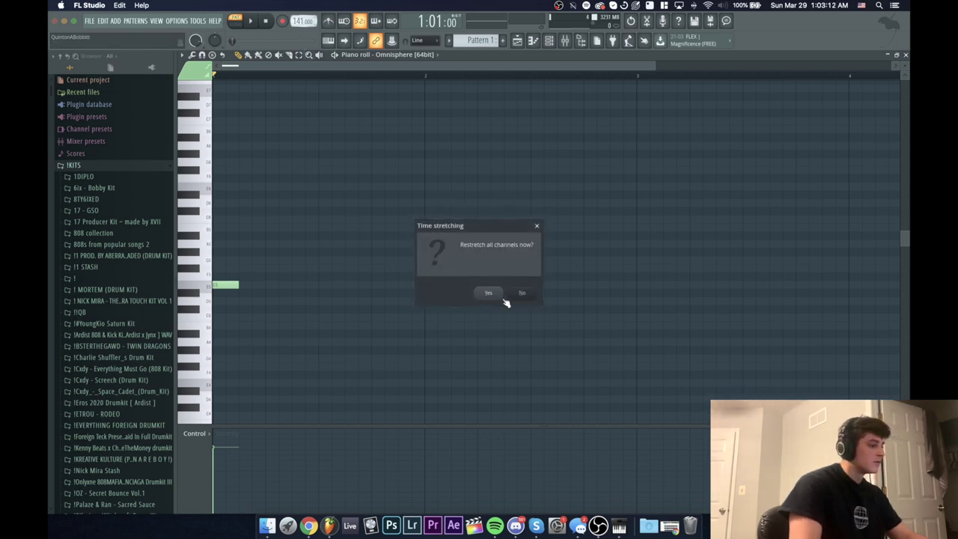
{"action": "left_click", "coordinate": [488, 293]}
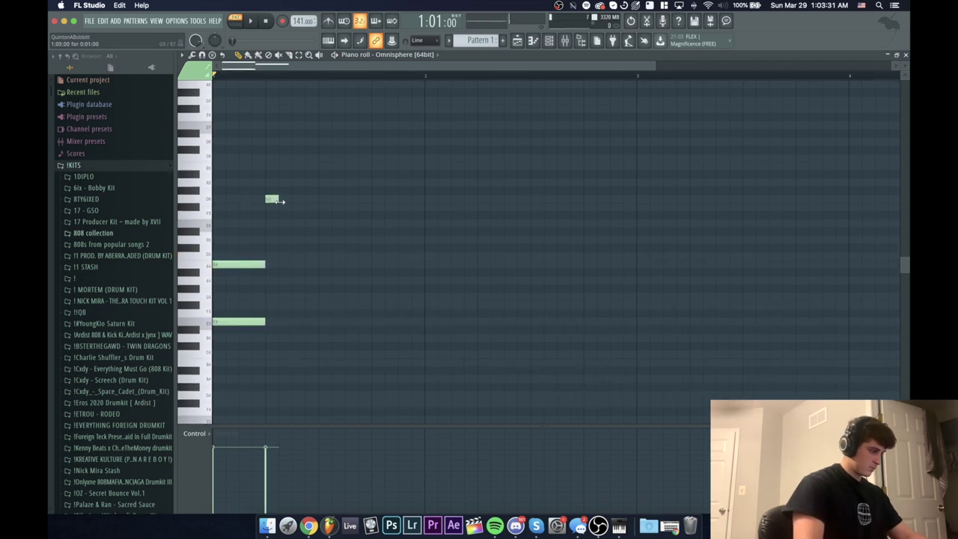
Step: Draw the bar 1 melody following the E4 and B4 chord: G5, F#5, E5, A5, G5, G5 and F#5
{"action": "left_click", "coordinate": [309, 209]}
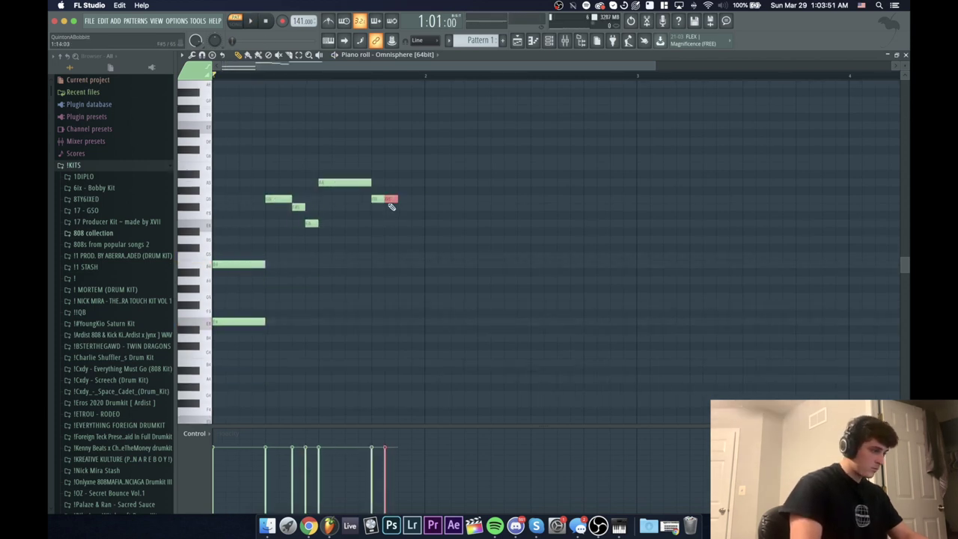
{"action": "left_click", "coordinate": [401, 207]}
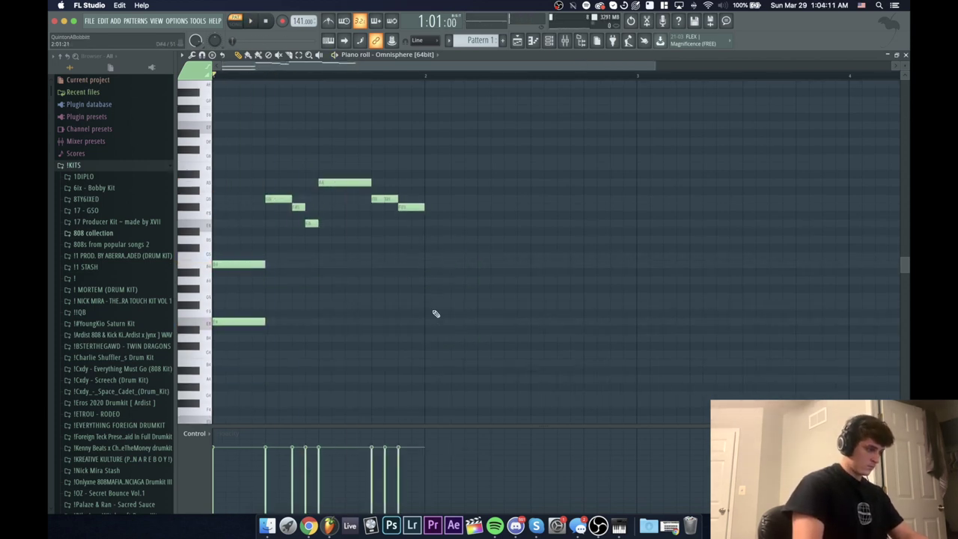
Step: Fill bar 2 with repeated D4 and A4 notes, followed by C6, B5, A5, F#5, G5, A5, G5 and F#5
{"action": "left_click", "coordinate": [431, 338]}
{"action": "left_click", "coordinate": [440, 281]}
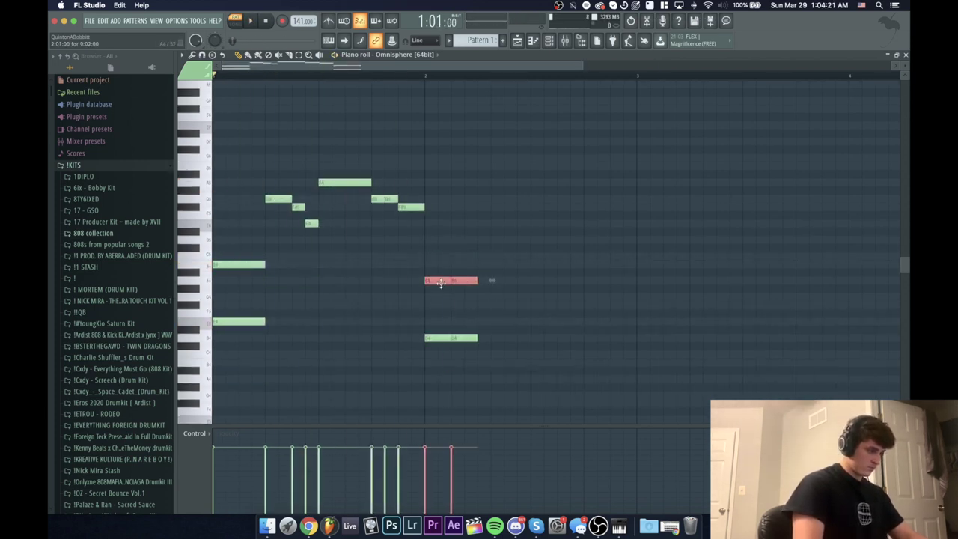
{"action": "left_click", "coordinate": [484, 158]}
{"action": "left_click", "coordinate": [497, 165]}
{"action": "left_click", "coordinate": [517, 182]}
{"action": "left_click", "coordinate": [576, 182]}
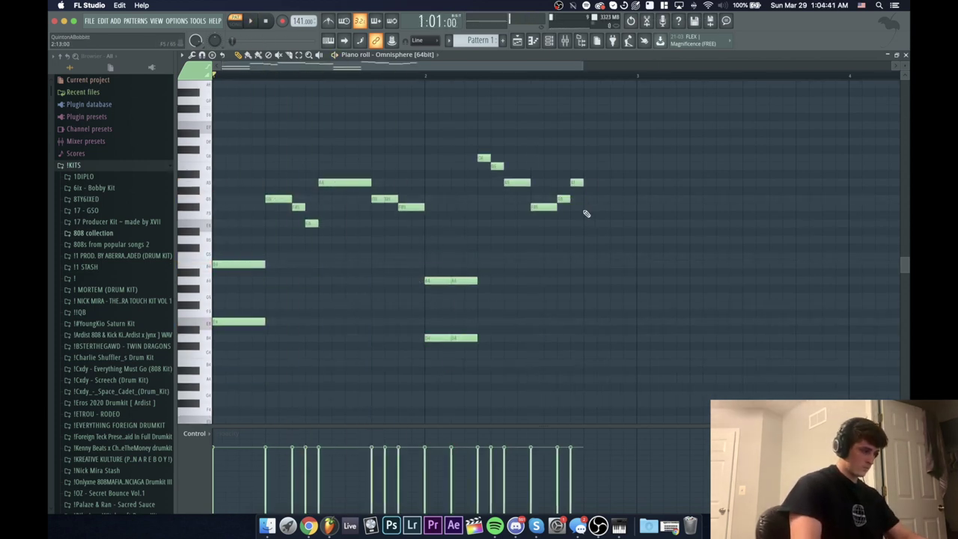
{"action": "left_click", "coordinate": [544, 206]}
{"action": "left_click", "coordinate": [596, 198]}
{"action": "left_click", "coordinate": [623, 207]}
Step: Play back the two-bar piano melody to hear how it sounds
{"action": "key", "text": "space"}
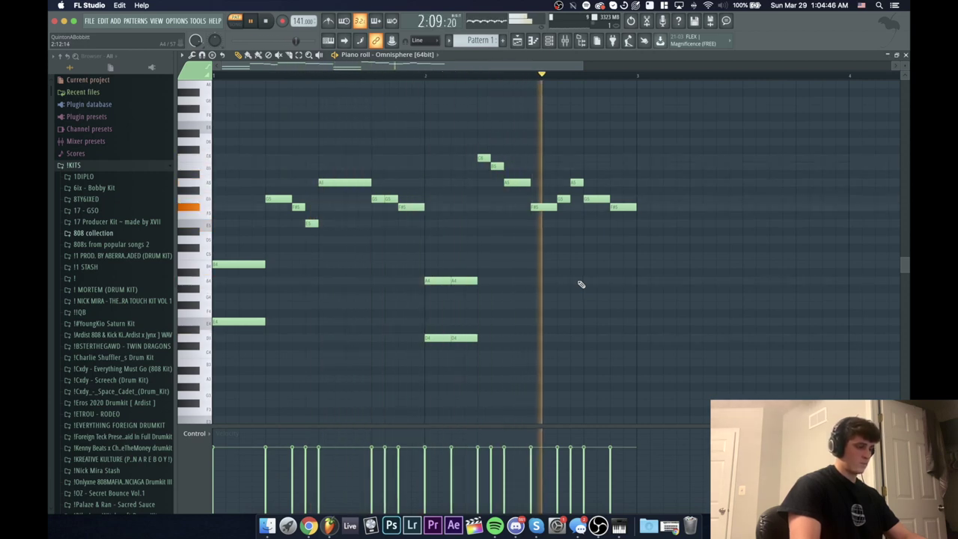
{"action": "scroll", "coordinate": [371, 79], "scroll_direction": "down", "scroll_amount": 2}
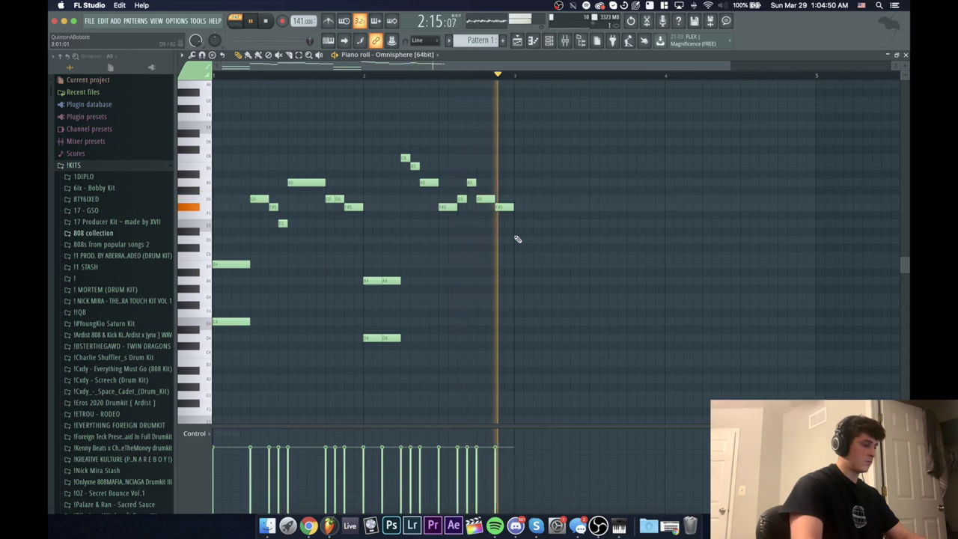
{"action": "key", "text": "space"}
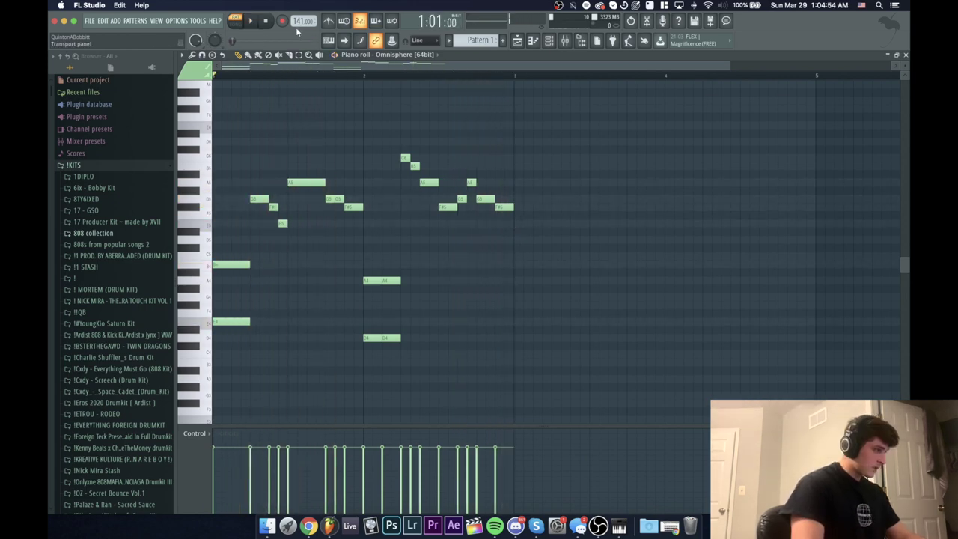
Step: Lower the project tempo to 133 BPM, restretch all channels and listen to the melody
{"action": "left_click_drag", "start_coordinate": [296, 22], "coordinate": [296, 28]}
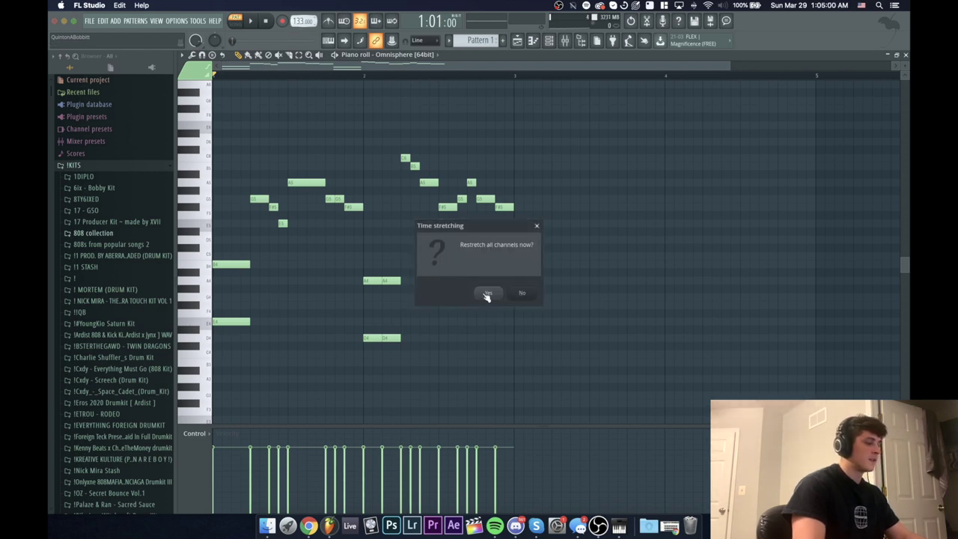
{"action": "left_click", "coordinate": [487, 295]}
{"action": "key", "text": "space"}
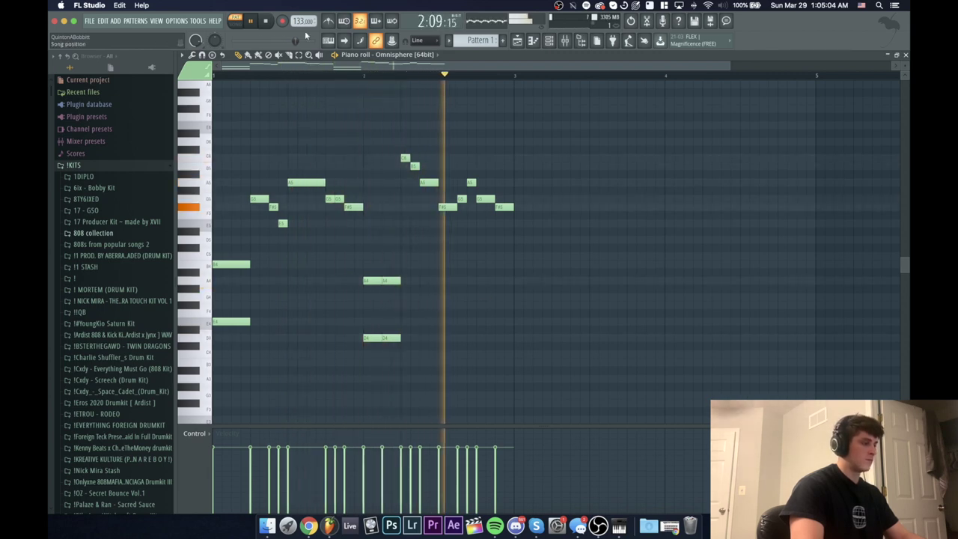
{"action": "key", "text": "space"}
Step: Set the project tempo to 136 BPM, restretch all channels and audition the melody
{"action": "scroll", "coordinate": [303, 21], "scroll_direction": "up", "scroll_amount": 4}
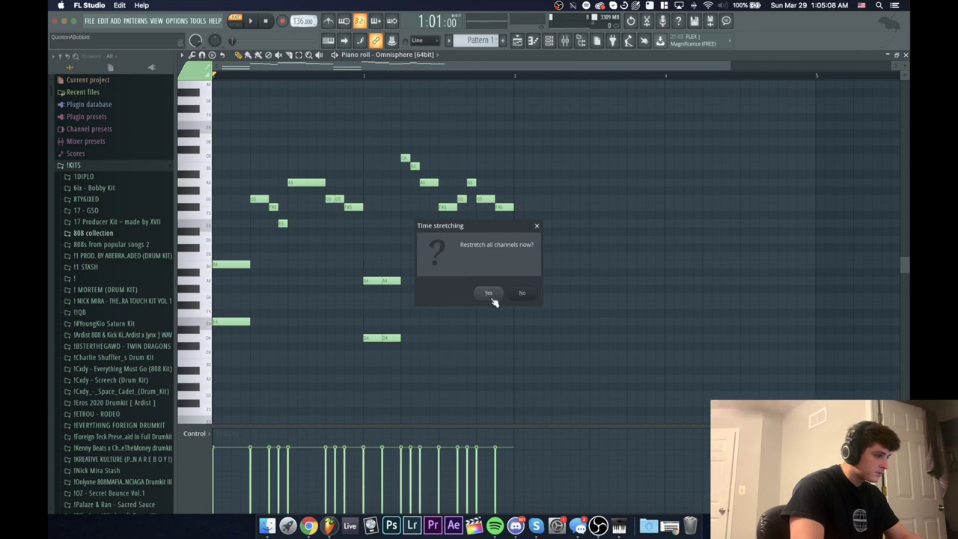
{"action": "left_click", "coordinate": [491, 297]}
{"action": "key", "text": "space"}
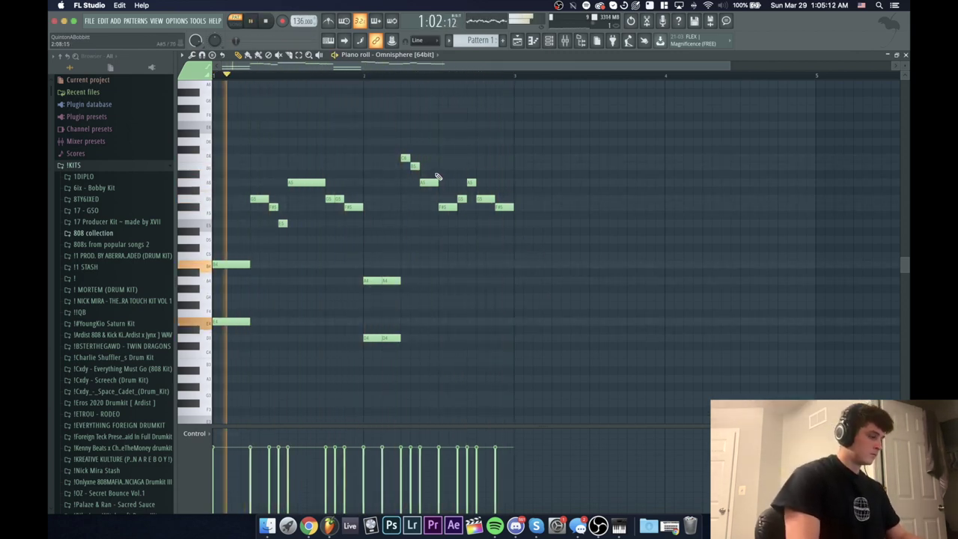
{"action": "key", "text": "space"}
Step: Duplicate the two-bar melody into bars 3 and 4 and deselect the notes
{"action": "key", "text": "ctrl+b"}
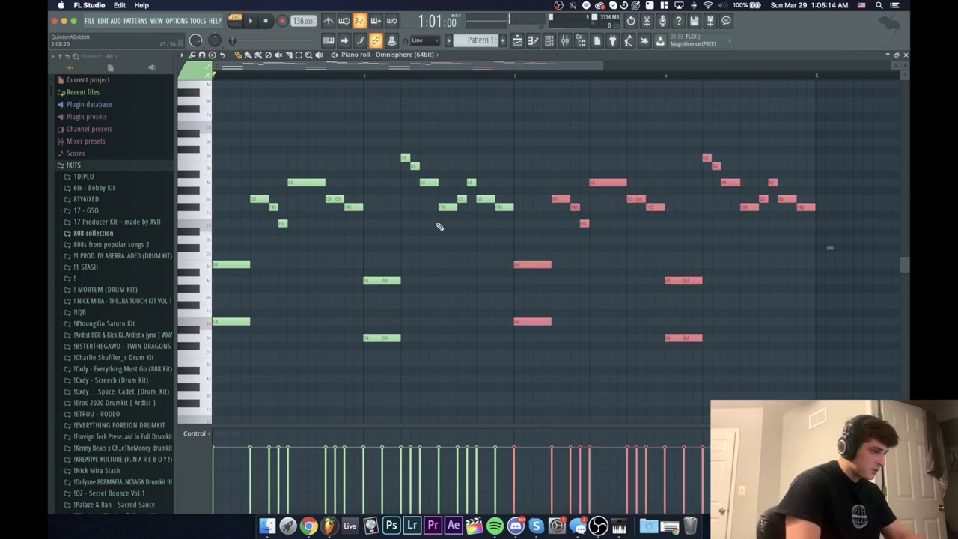
{"action": "key", "text": "ctrl+d"}
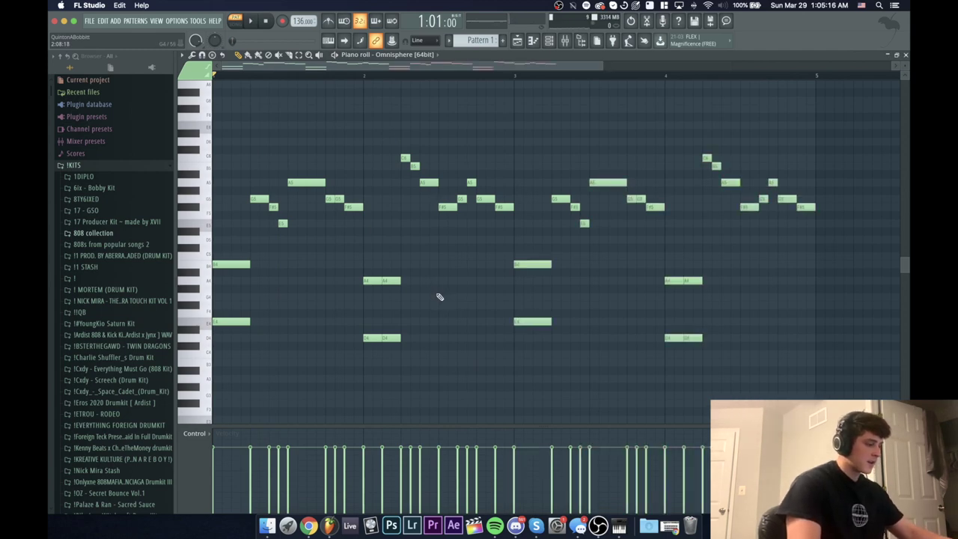
Step: Randomize the velocities of the melody notes by 8% in the randomizer, with its pattern section turned off
{"action": "key", "text": "ctrl+r"}
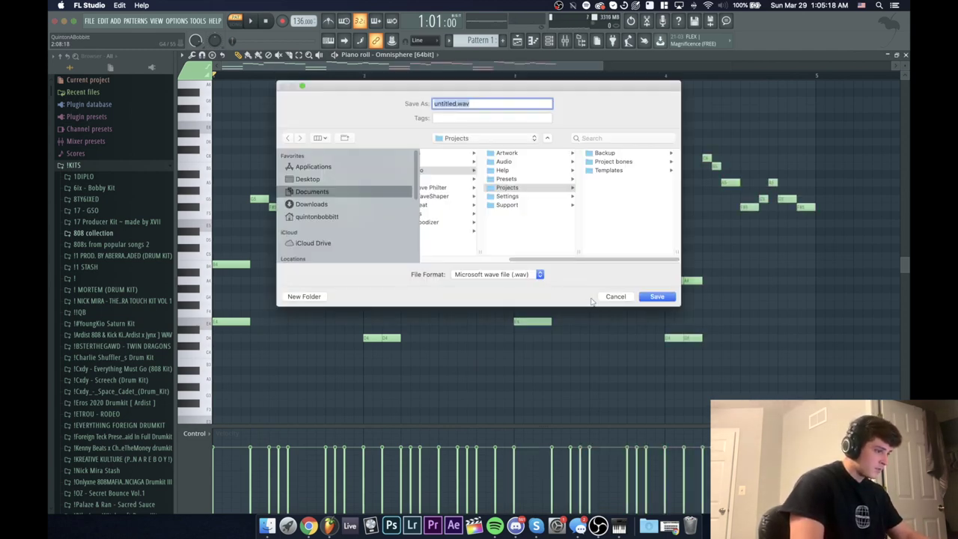
{"action": "left_click", "coordinate": [606, 298]}
{"action": "key", "text": "alt+r"}
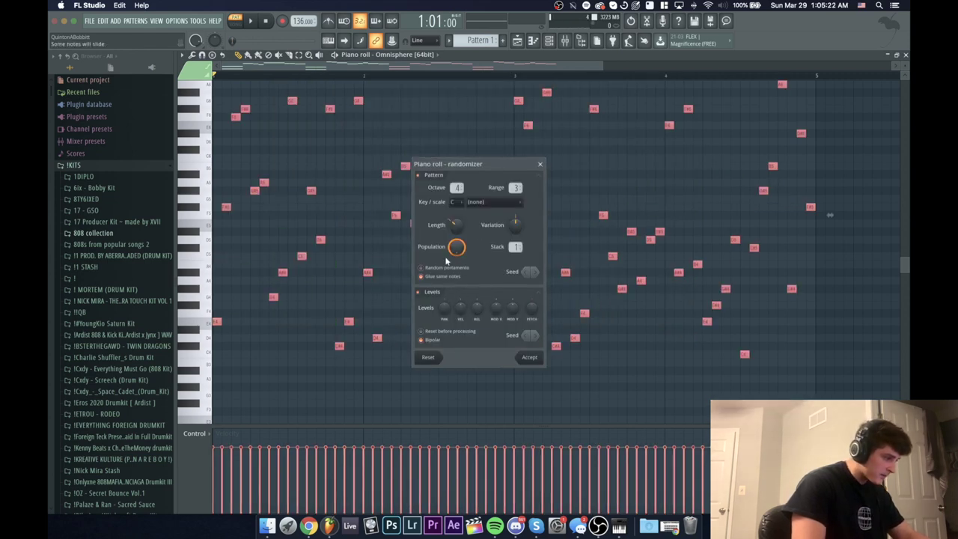
{"action": "left_click", "coordinate": [421, 180]}
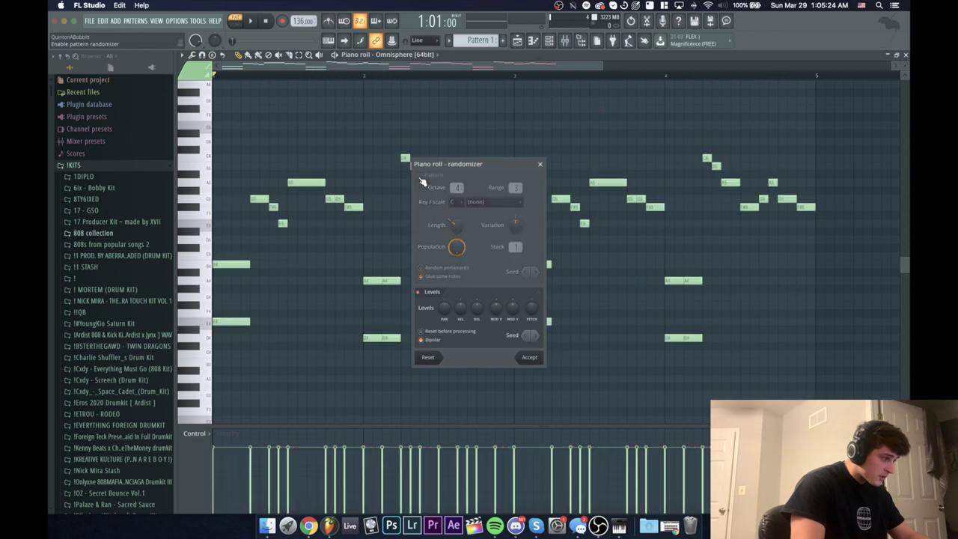
{"action": "left_click", "coordinate": [419, 175]}
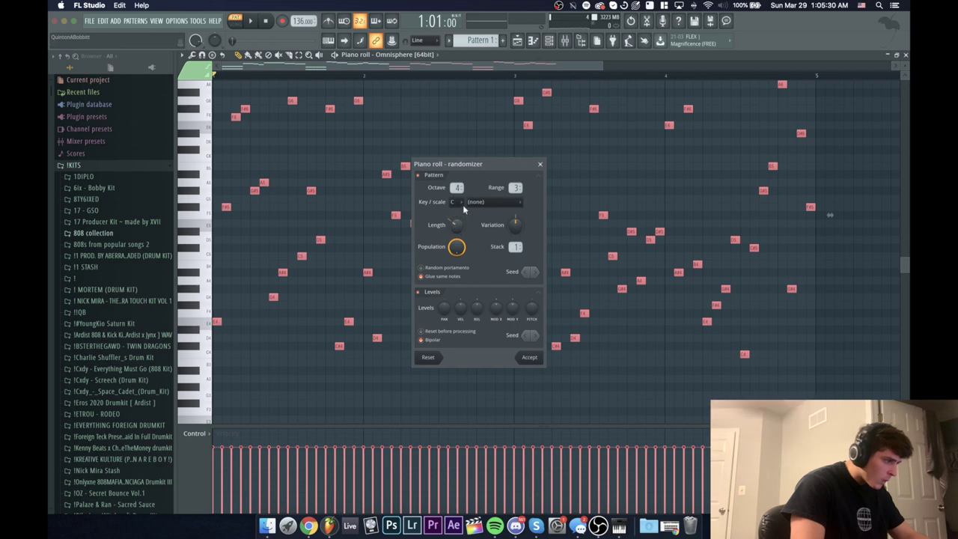
{"action": "mouse_move", "coordinate": [455, 226]}
{"action": "left_mouse_down"}
{"action": "mouse_move", "coordinate": [455, 284]}
{"action": "mouse_move", "coordinate": [455, 230]}
{"action": "left_mouse_up"}
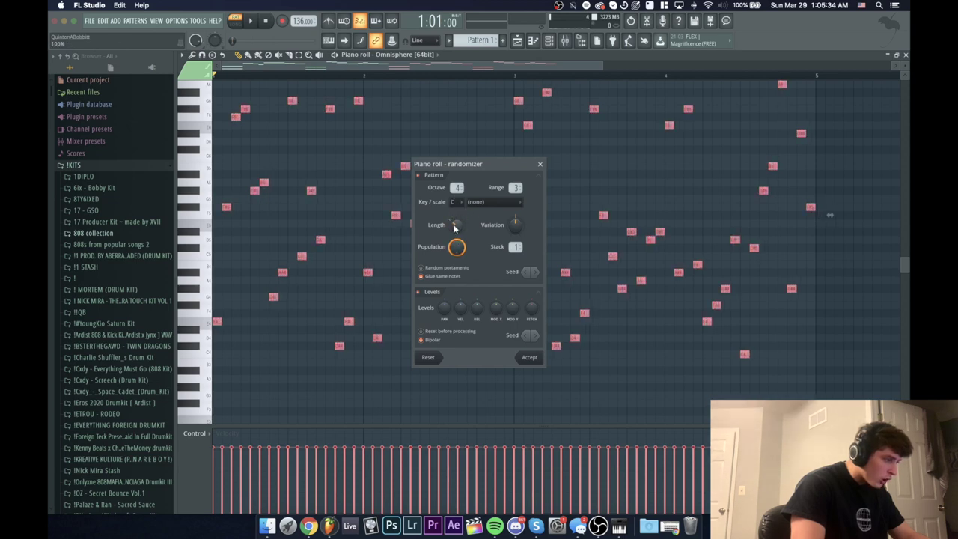
{"action": "left_click", "coordinate": [421, 177]}
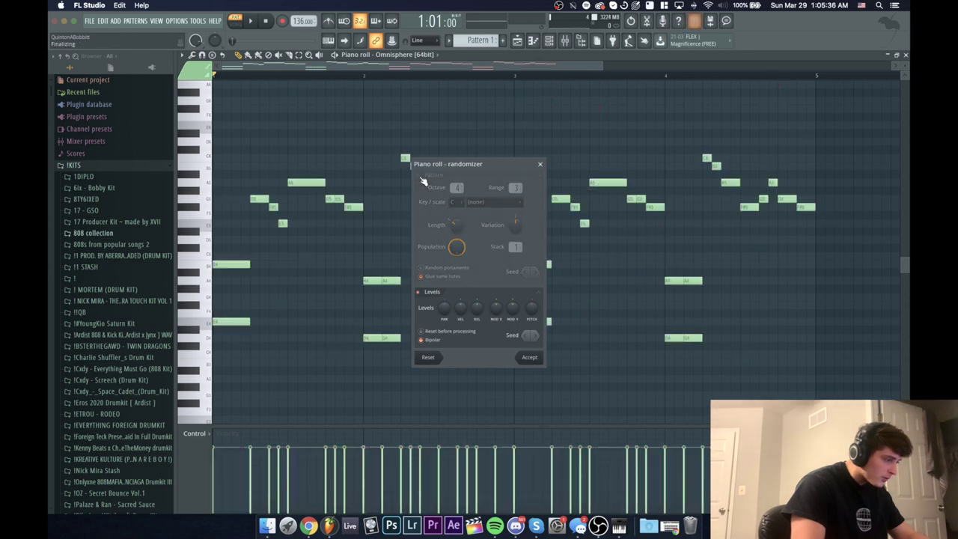
{"action": "left_click_drag", "start_coordinate": [461, 170], "coordinate": [463, 162]}
{"action": "left_click_drag", "start_coordinate": [458, 305], "coordinate": [459, 303]}
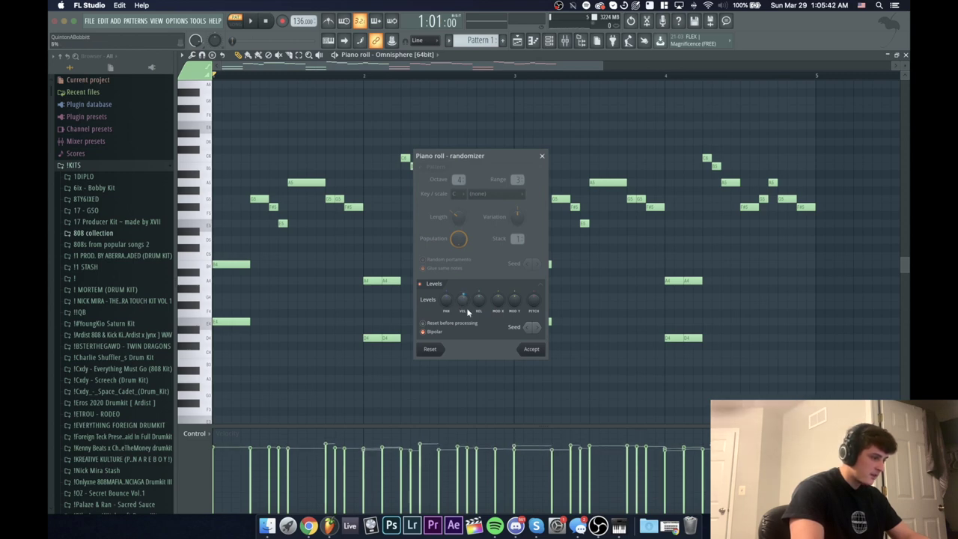
{"action": "left_click", "coordinate": [528, 349]}
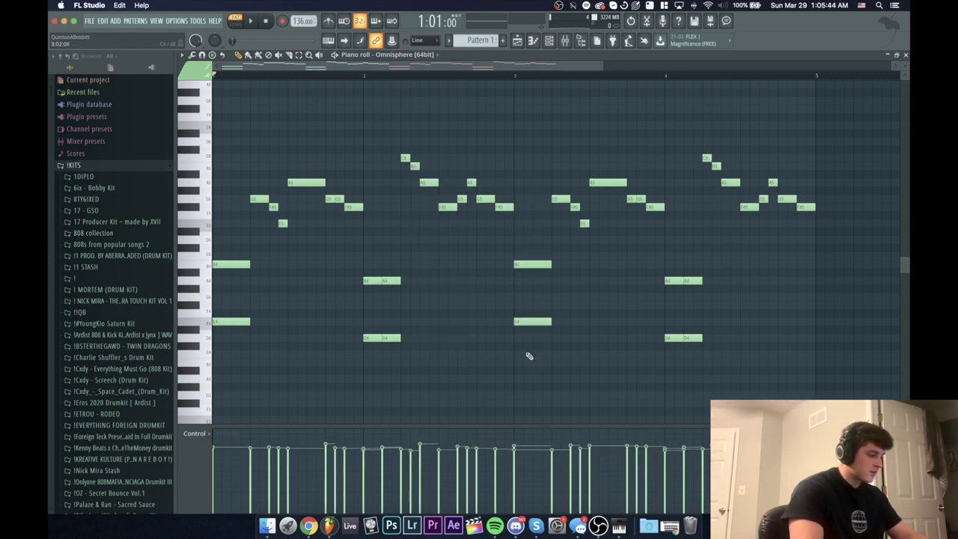
{"action": "key", "text": "alt+s"}
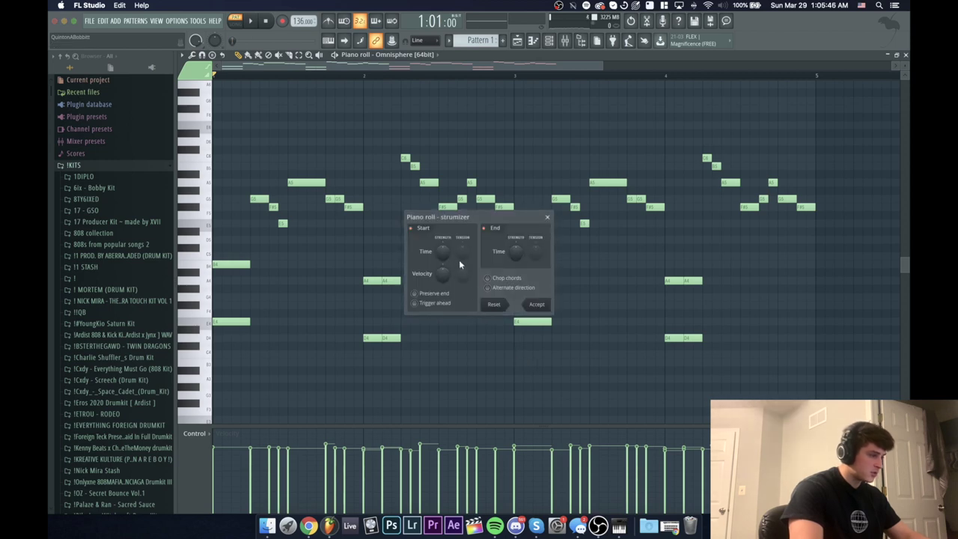
{"action": "left_click_drag", "start_coordinate": [443, 252], "coordinate": [443, 238]}
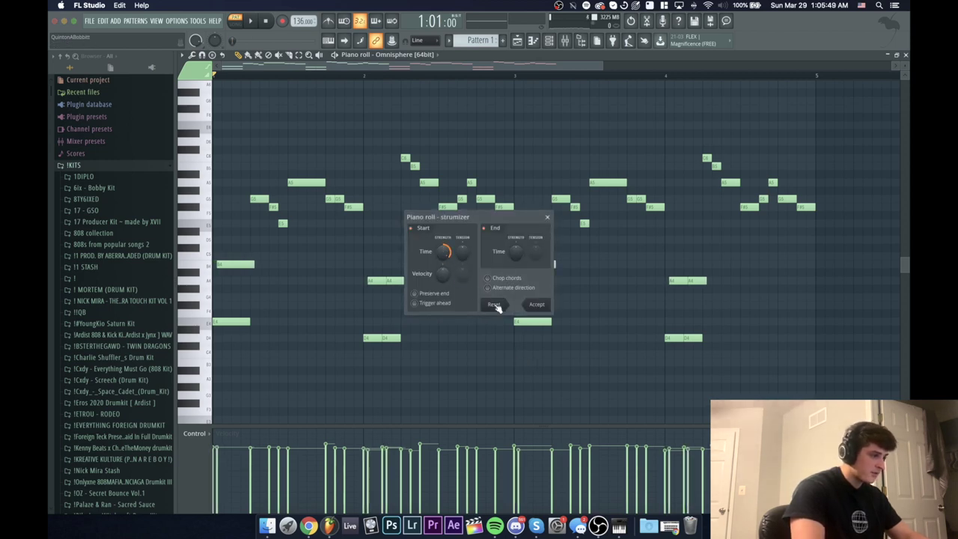
{"action": "left_click", "coordinate": [548, 218]}
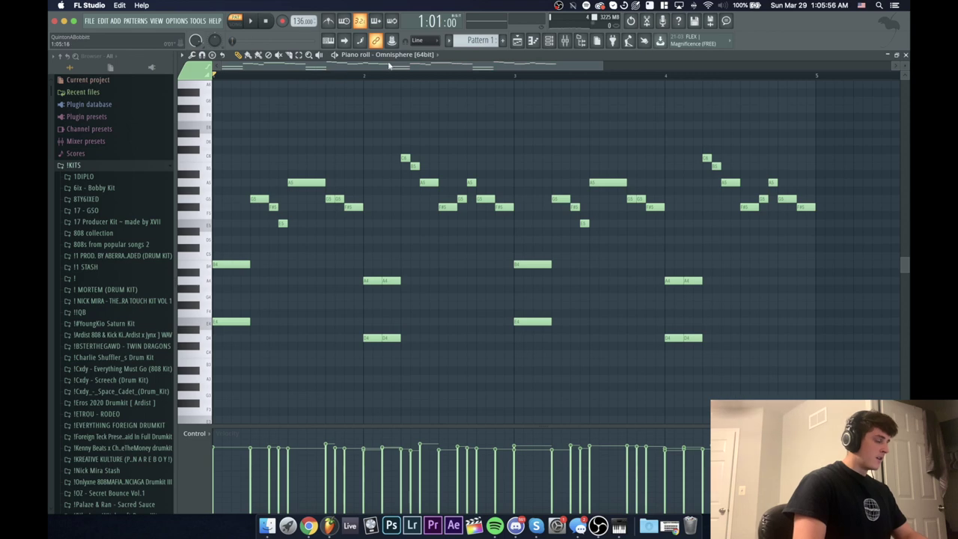
Step: Route the Omnisphere channel to mixer insert 1 and load RC-20 Retro Color in its first effect slot
{"action": "left_click", "coordinate": [548, 40]}
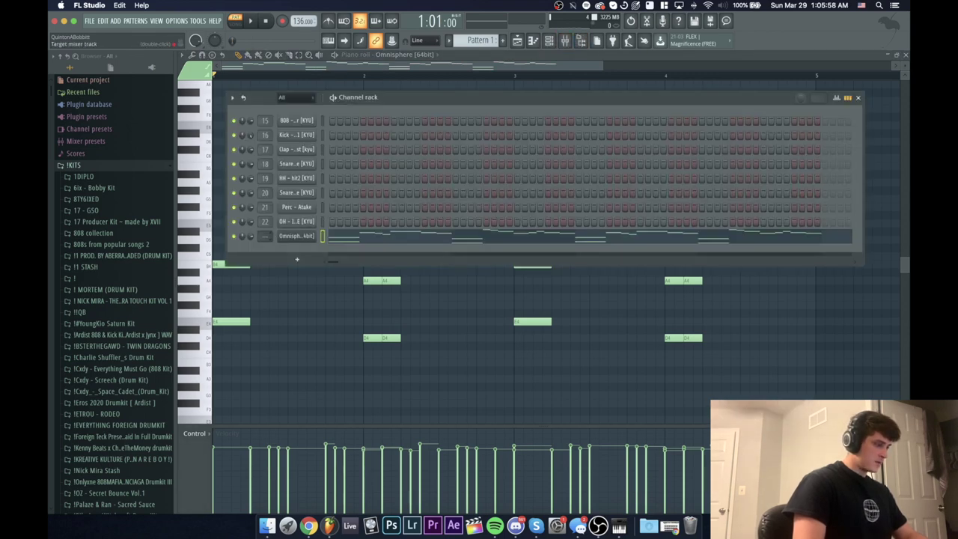
{"action": "left_click", "coordinate": [565, 41]}
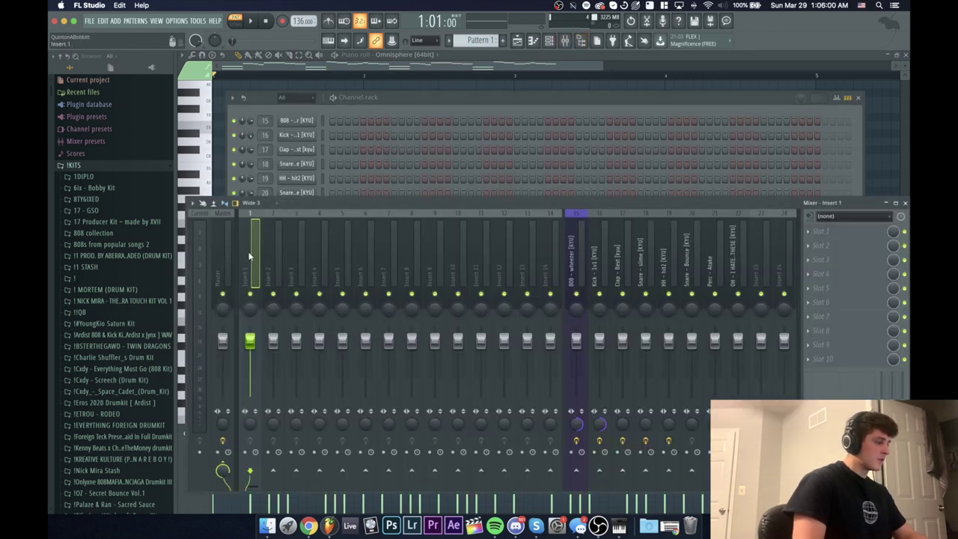
{"action": "left_click", "coordinate": [820, 235]}
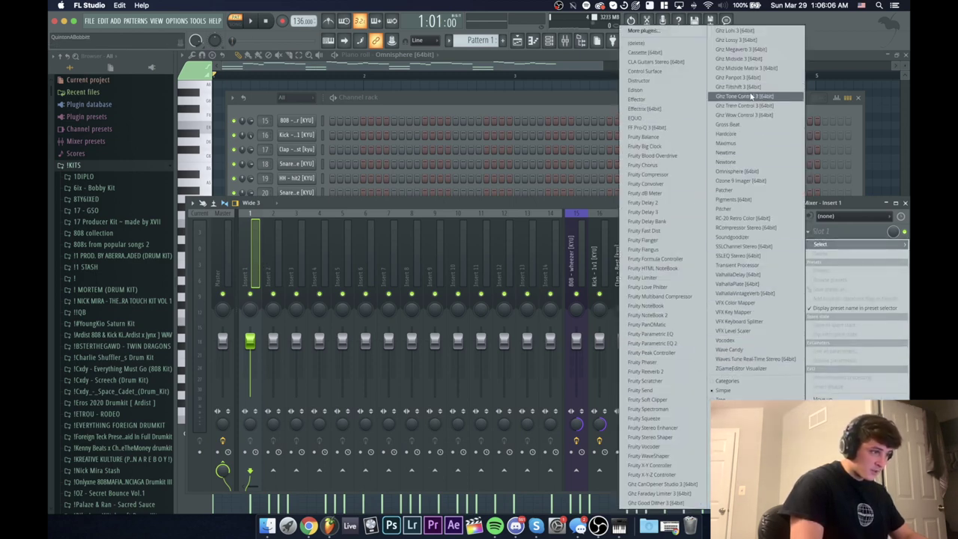
{"action": "left_click", "coordinate": [752, 220]}
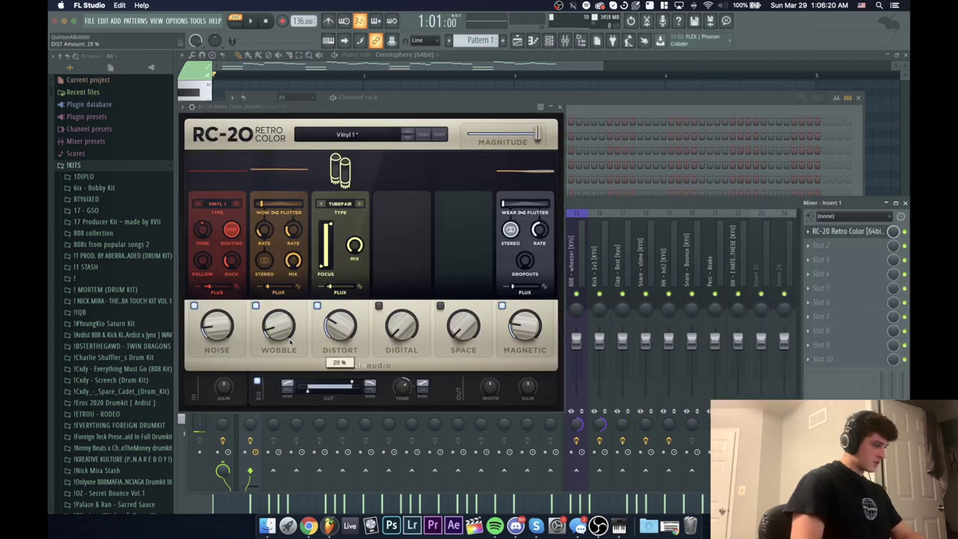
Step: In RC-20, set Distort to 28%, Wobble to 10%, Space to about 5% and output width to about 103%, and turn Magnetic off
{"action": "scroll", "coordinate": [271, 338], "scroll_direction": "down", "scroll_amount": 1}
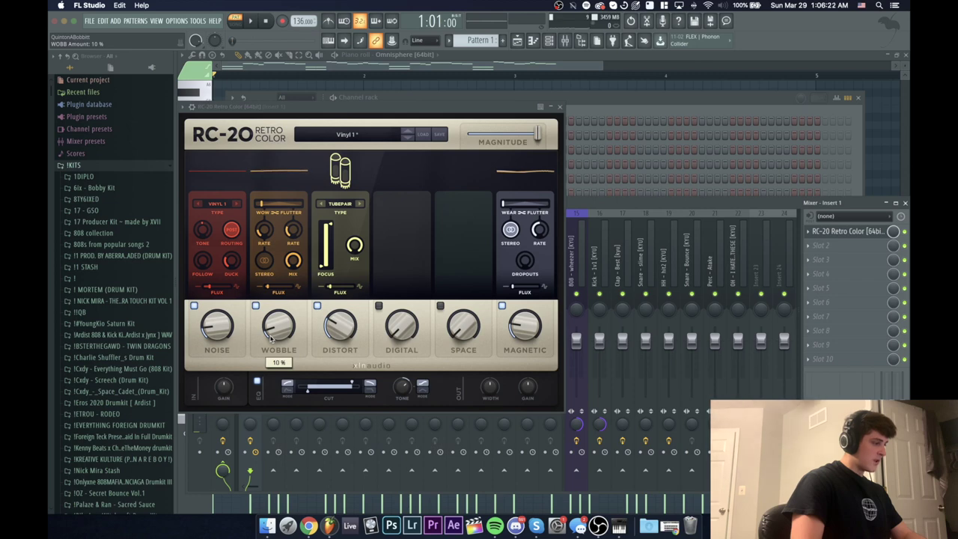
{"action": "scroll", "coordinate": [456, 341], "scroll_direction": "up", "scroll_amount": 5}
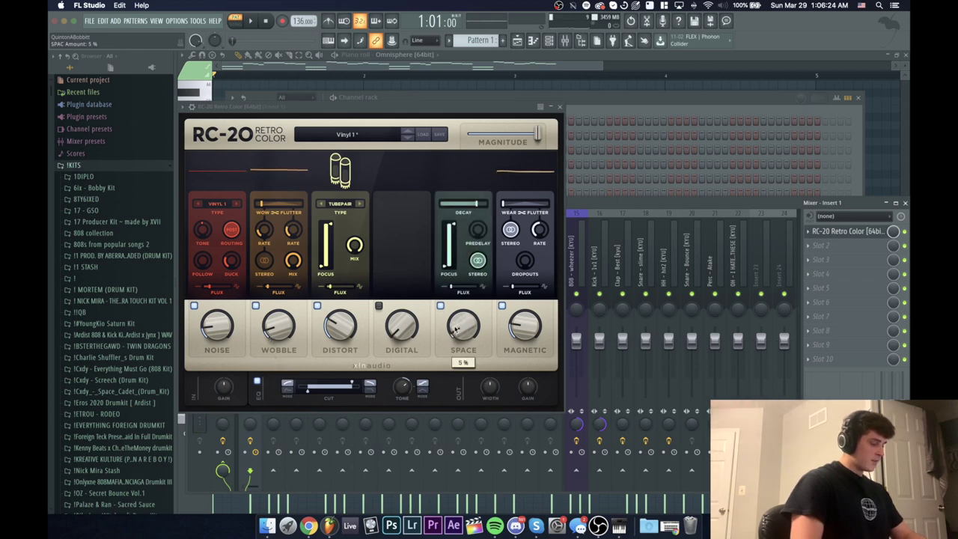
{"action": "mouse_move", "coordinate": [492, 387]}
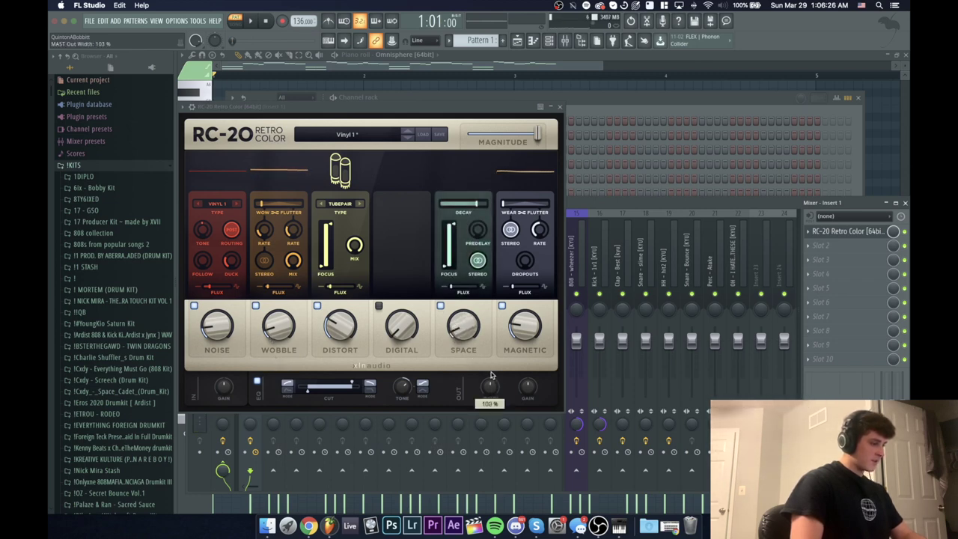
{"action": "left_click", "coordinate": [501, 306]}
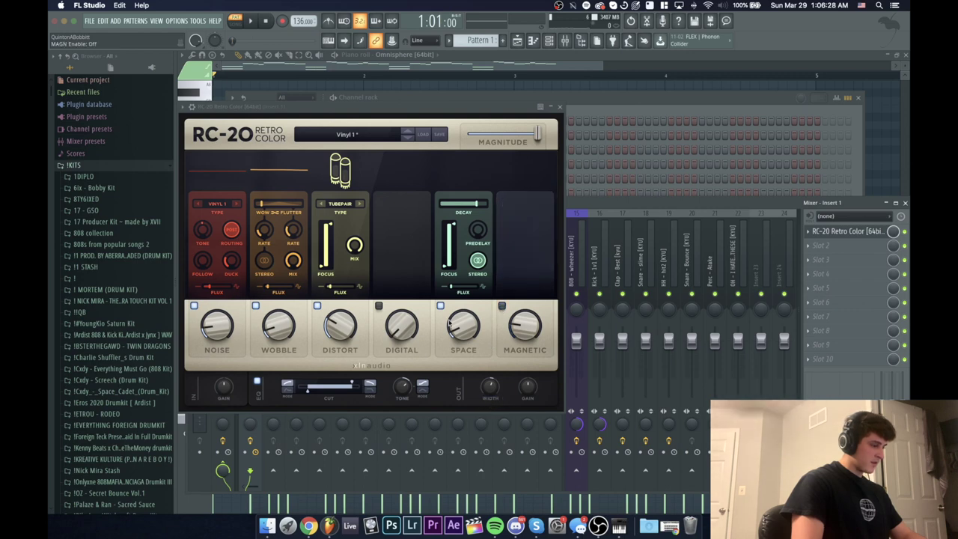
Step: Raise RC-20's EQ low cut above 101 Hz and lower its high cut to about 2277 Hz while auditioning the melody
{"action": "left_click_drag", "start_coordinate": [309, 391], "coordinate": [313, 393]}
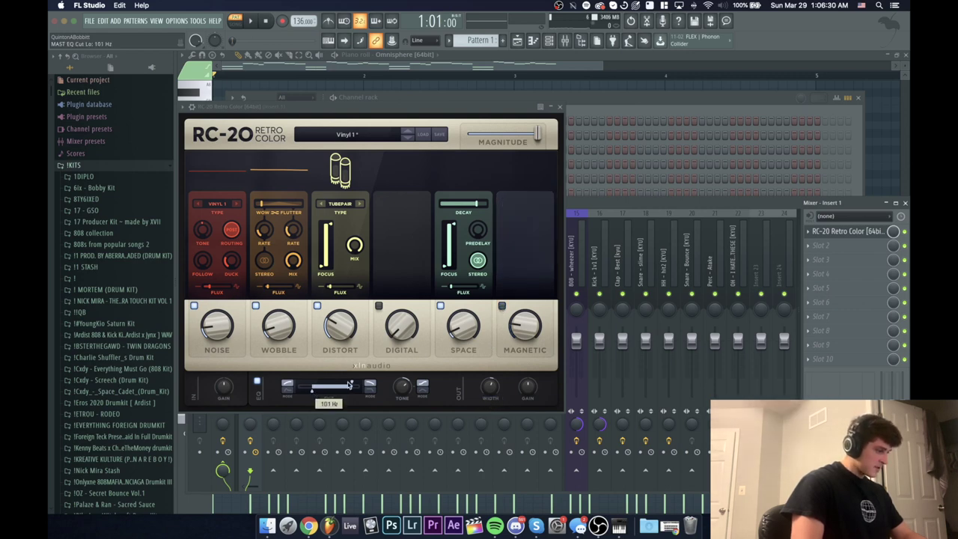
{"action": "mouse_move", "coordinate": [351, 384]}
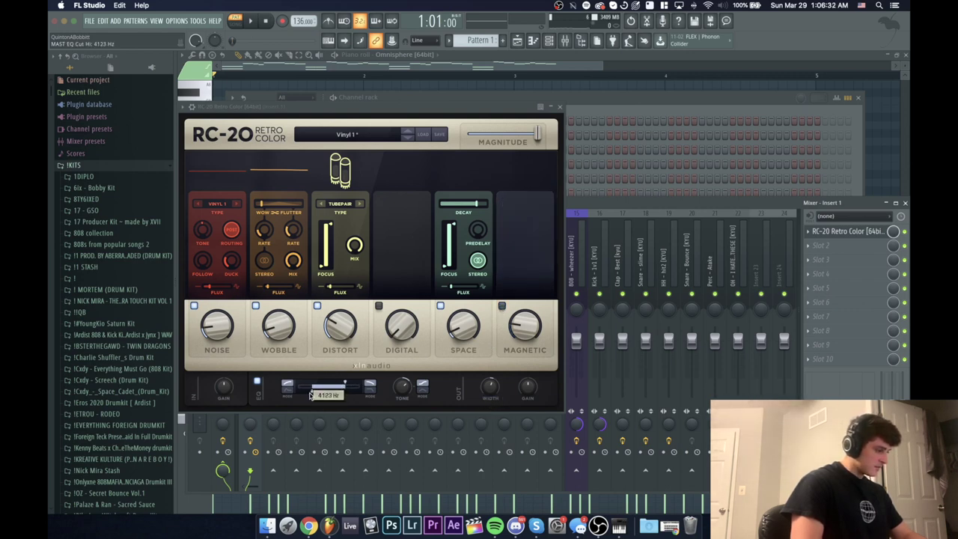
{"action": "left_click_drag", "start_coordinate": [310, 394], "coordinate": [314, 393]}
{"action": "left_click_drag", "start_coordinate": [362, 112], "coordinate": [367, 110]}
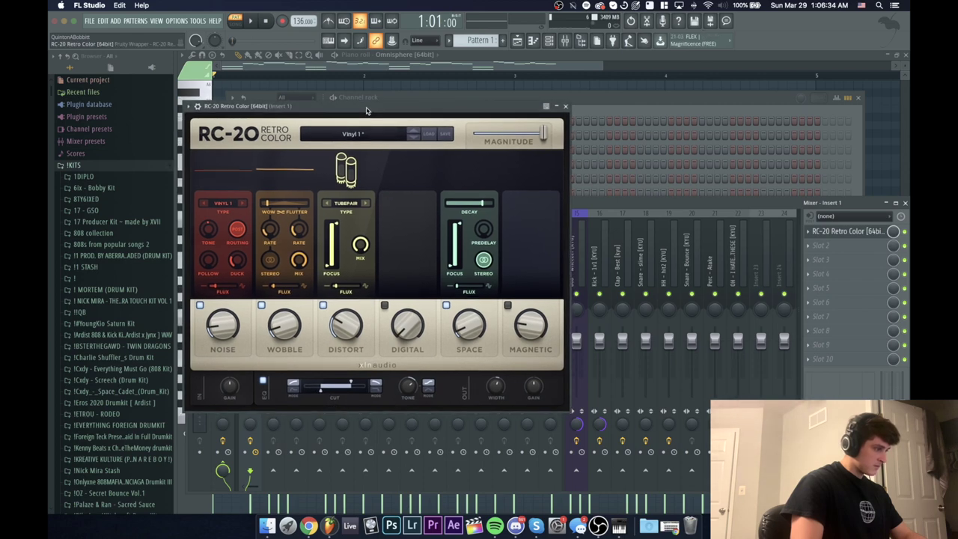
{"action": "key", "text": "space"}
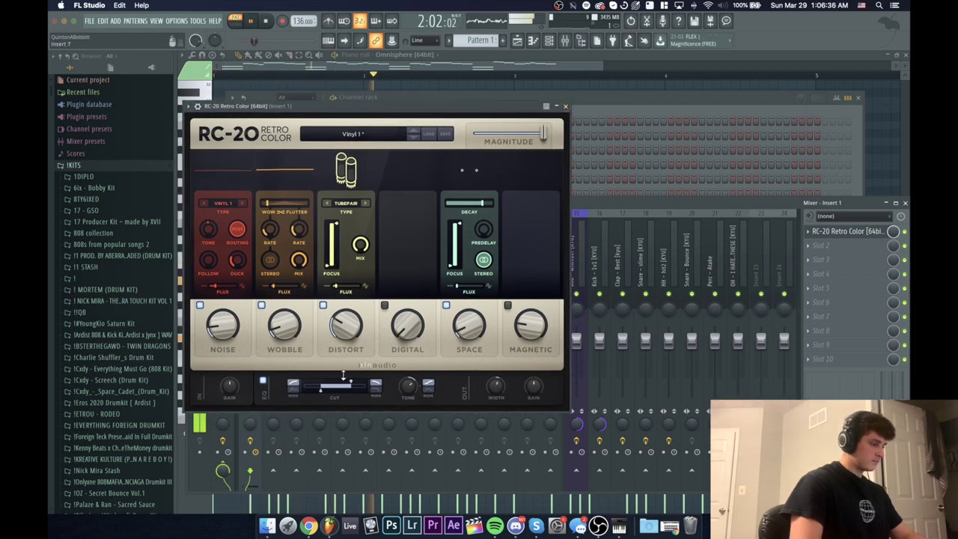
{"action": "mouse_move", "coordinate": [351, 383]}
{"action": "left_mouse_down"}
{"action": "mouse_move", "coordinate": [323, 393]}
{"action": "mouse_move", "coordinate": [345, 382]}
{"action": "left_mouse_up"}
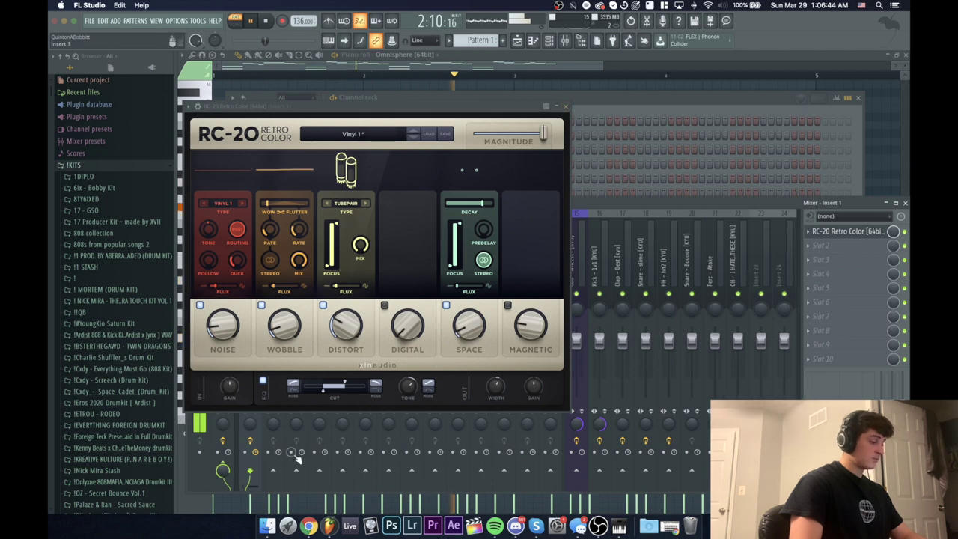
{"action": "left_click_drag", "start_coordinate": [324, 392], "coordinate": [346, 383]}
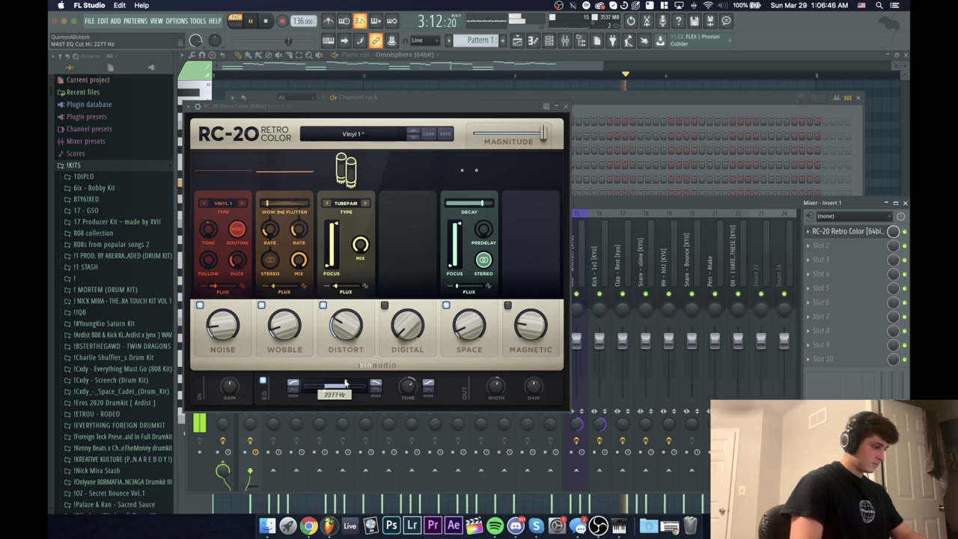
{"action": "left_click", "coordinate": [565, 107]}
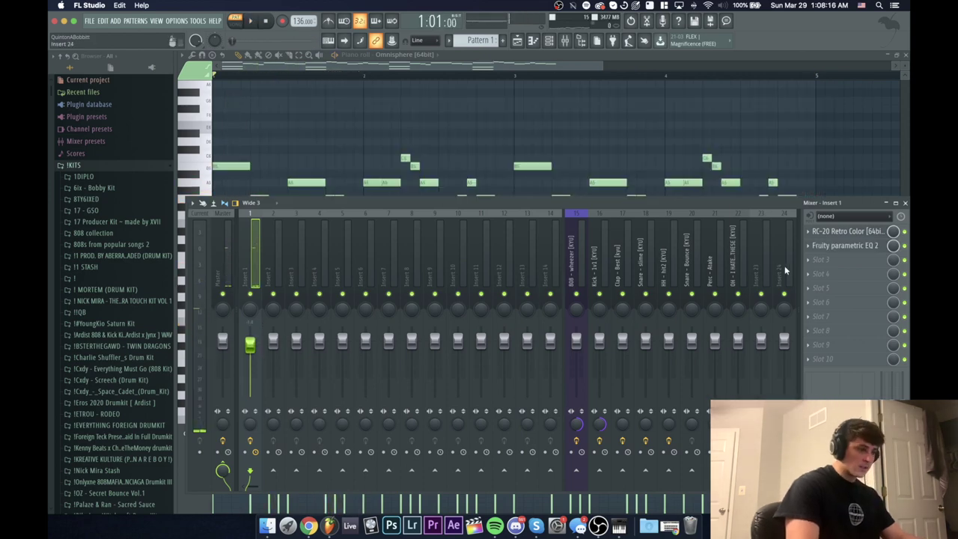
Step: Load Fruity Delay 2 in the third effect slot of insert 1 with ping-pong feedback, left-panned input and 49% input volume
{"action": "left_click", "coordinate": [822, 259]}
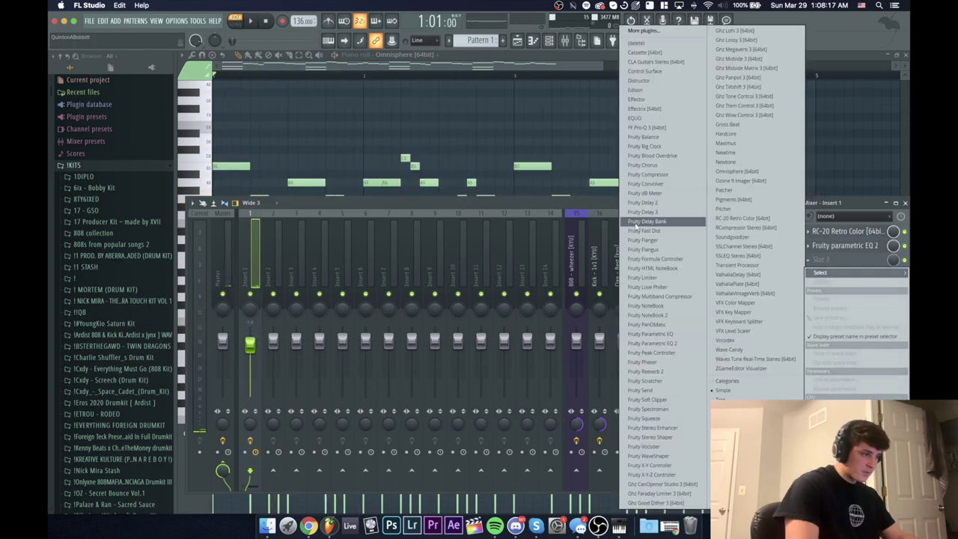
{"action": "left_click", "coordinate": [662, 205]}
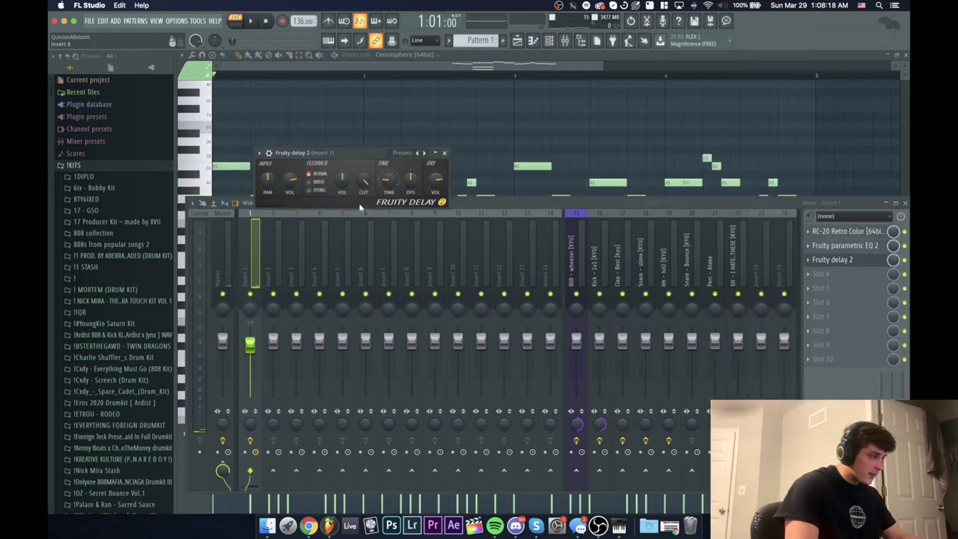
{"action": "right_click", "coordinate": [396, 185]}
{"action": "left_click", "coordinate": [329, 152]}
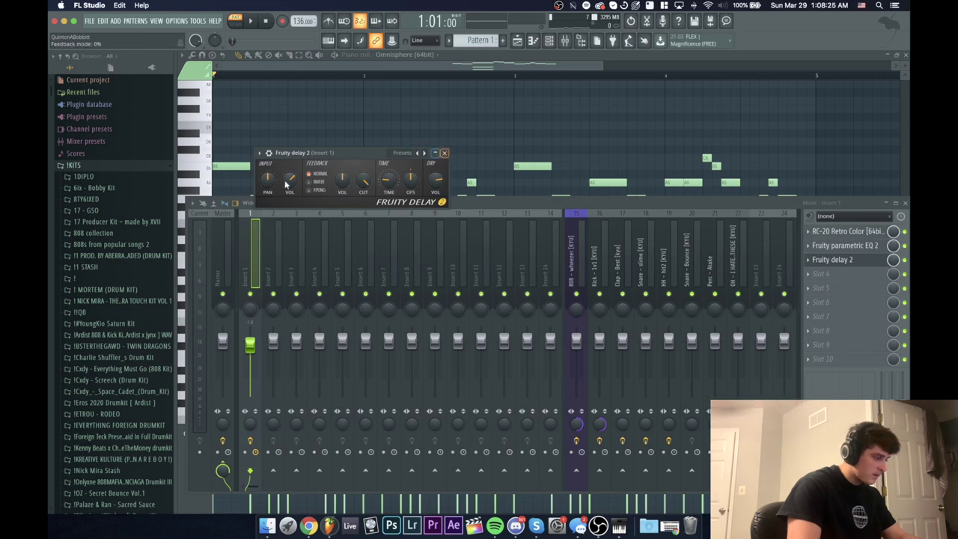
{"action": "key", "text": "space"}
{"action": "key", "text": "space"}
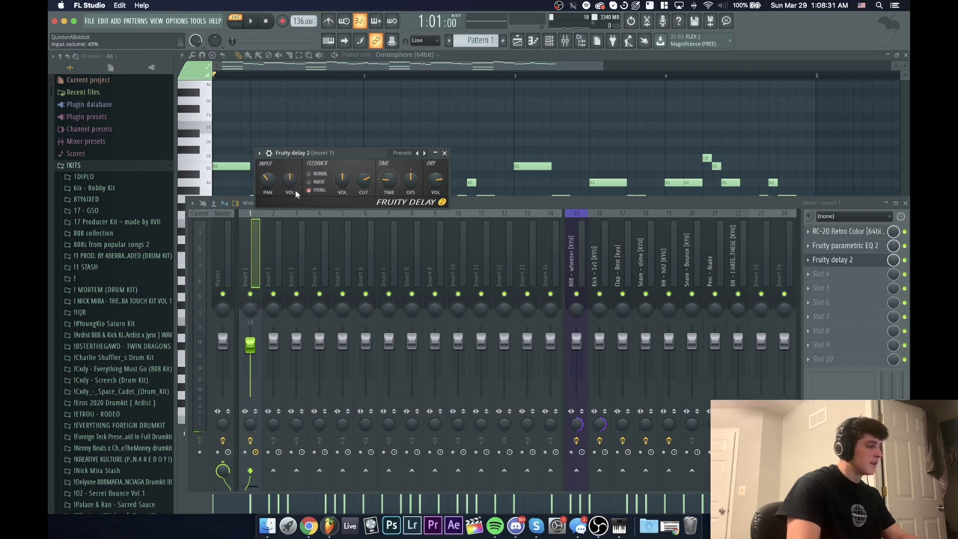
Step: Lower the delay's input volume to about 36% and feedback level to about 41% while auditioning the melody, and close the plugin
{"action": "key", "text": "space"}
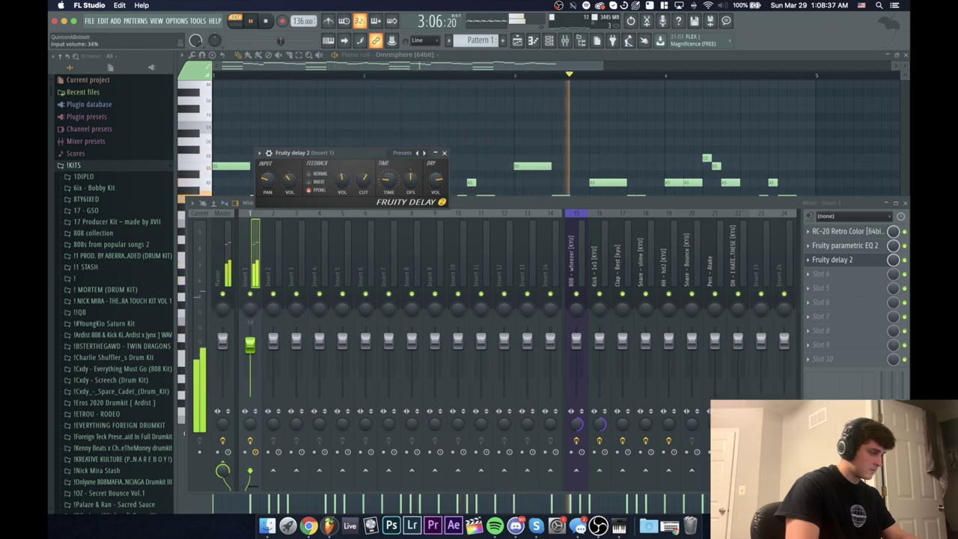
{"action": "key", "text": "space"}
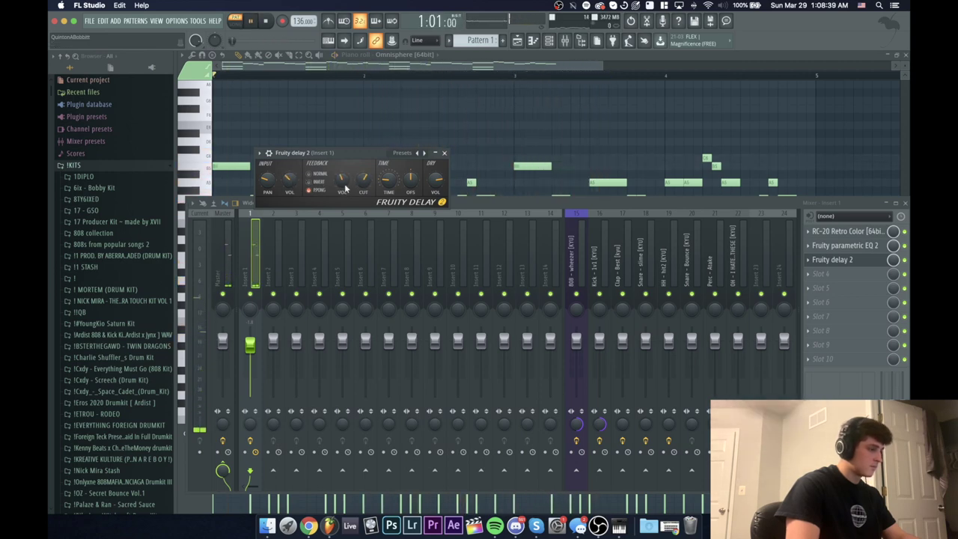
{"action": "key", "text": "space"}
{"action": "key", "text": "space"}
{"action": "key", "text": "space"}
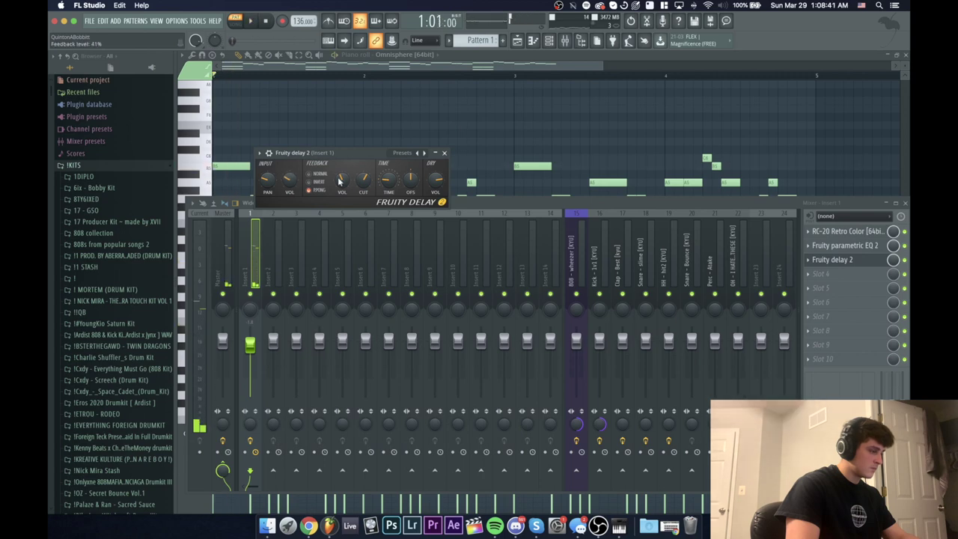
{"action": "key", "text": "space"}
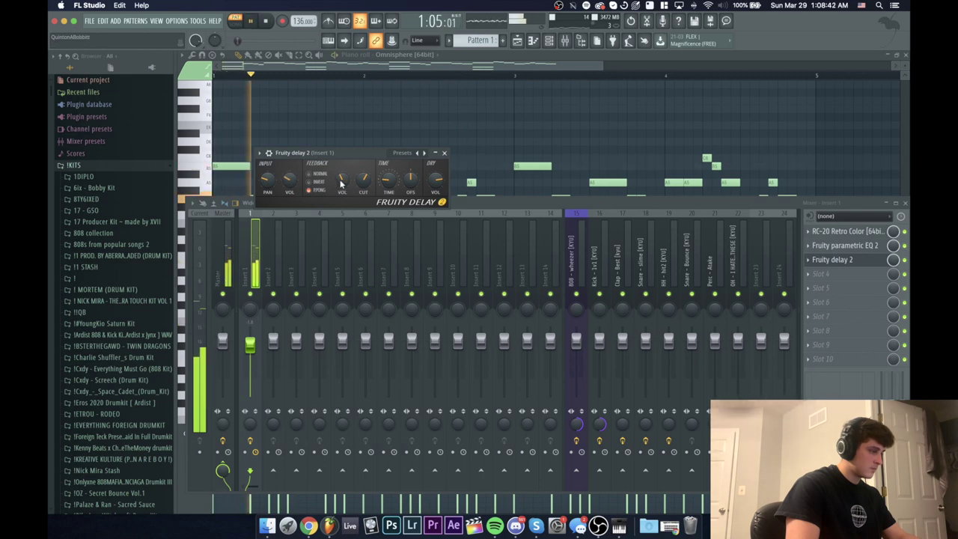
{"action": "left_click", "coordinate": [444, 154]}
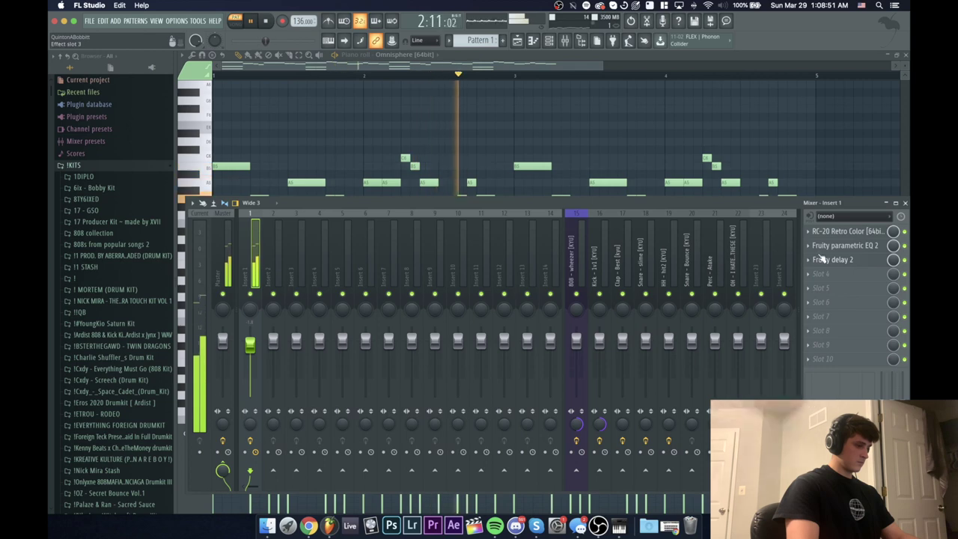
Step: Stop playback, select all of the melody's notes and show the channel rack
{"action": "key", "text": "space"}
{"action": "key", "text": "ctrl+a"}
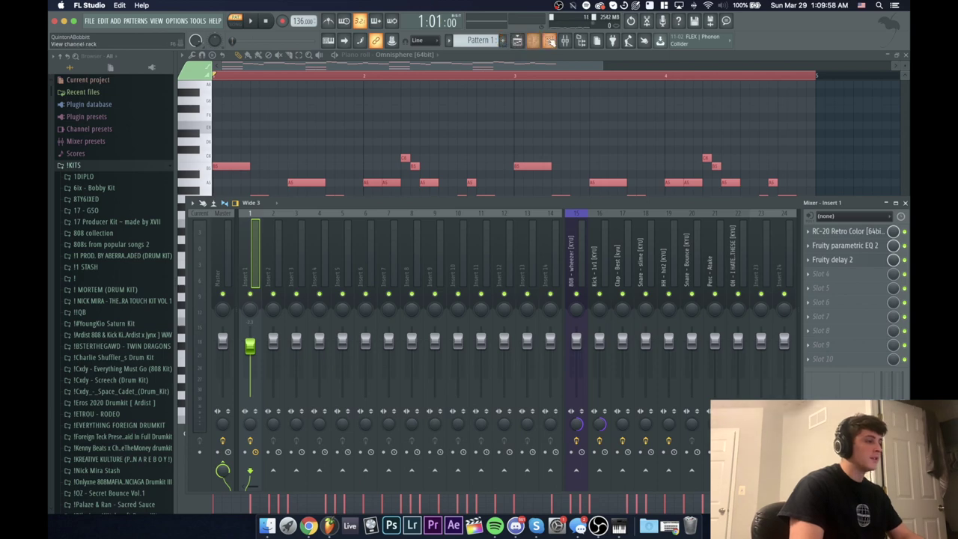
{"action": "left_click", "coordinate": [550, 41]}
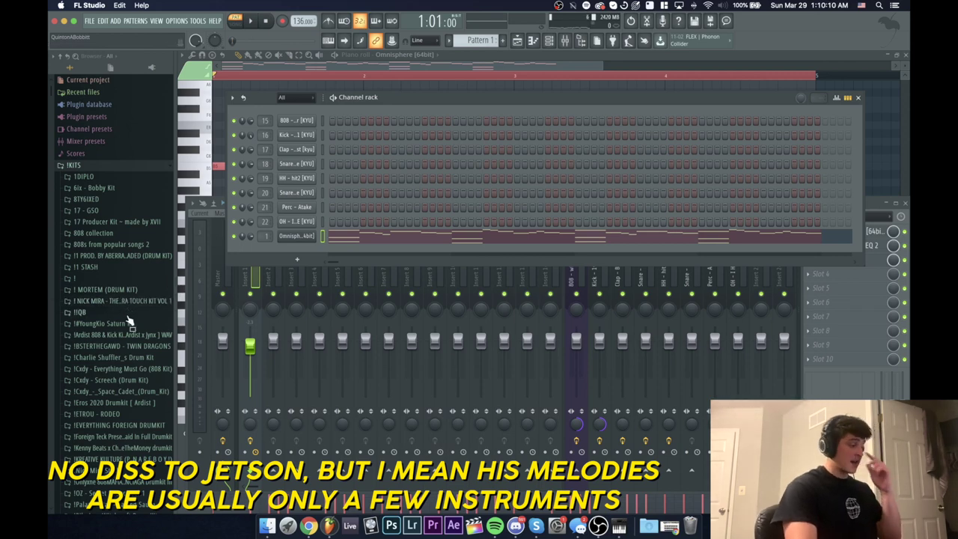
Step: Load the HH - downgrade sample from the !!QB kit's HI-HATS folder onto channel 19
{"action": "scroll", "coordinate": [128, 329], "scroll_direction": "down", "scroll_amount": 3}
{"action": "left_click", "coordinate": [90, 278]}
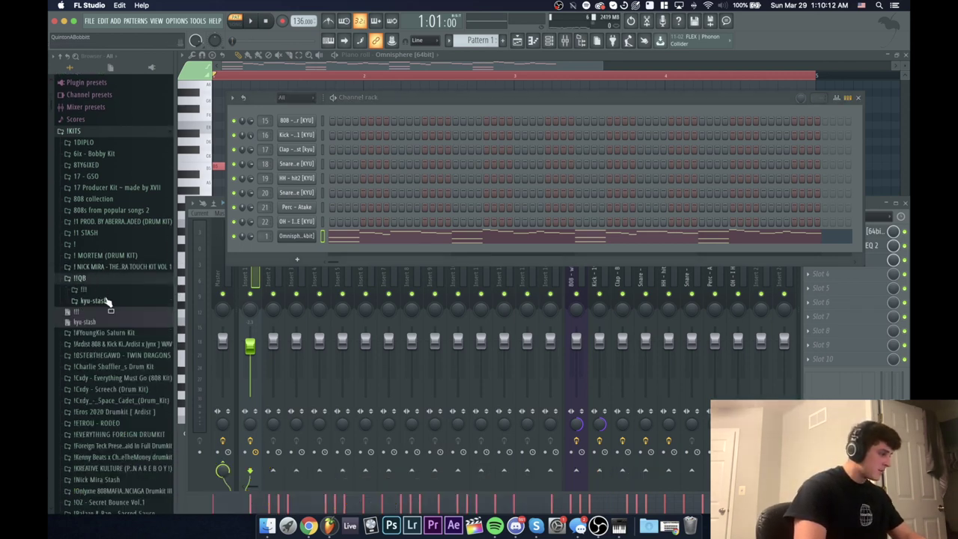
{"action": "left_click", "coordinate": [94, 290]}
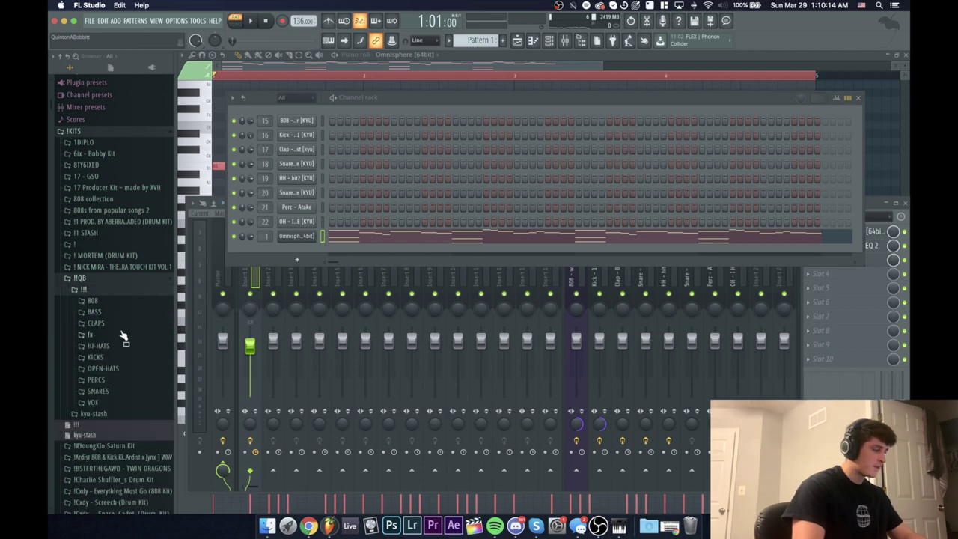
{"action": "left_click", "coordinate": [98, 346]}
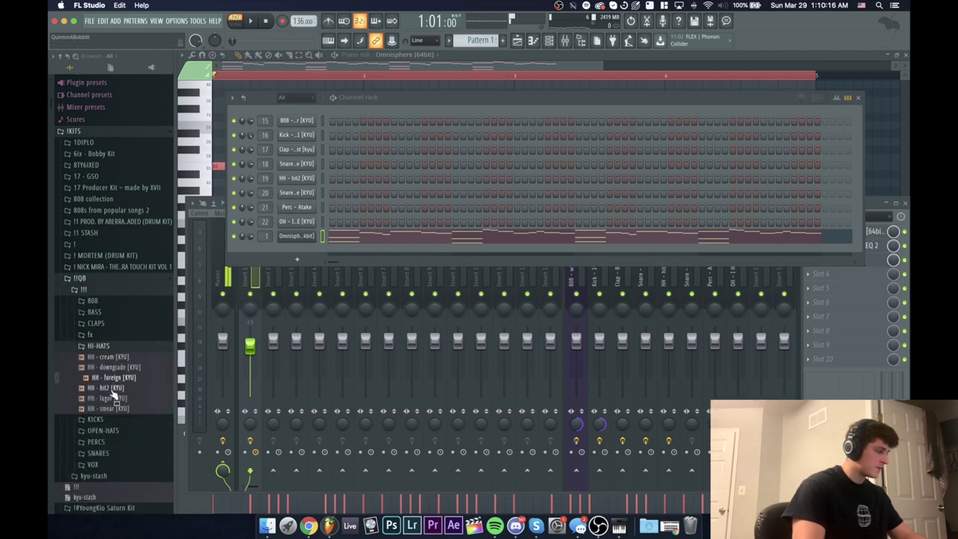
{"action": "left_click", "coordinate": [109, 359]}
{"action": "left_click_drag", "start_coordinate": [109, 367], "coordinate": [307, 180]}
Step: Fill every second step of the channel 19 hi-hat, check its channel settings and audition the pattern
{"action": "right_click", "coordinate": [307, 179]}
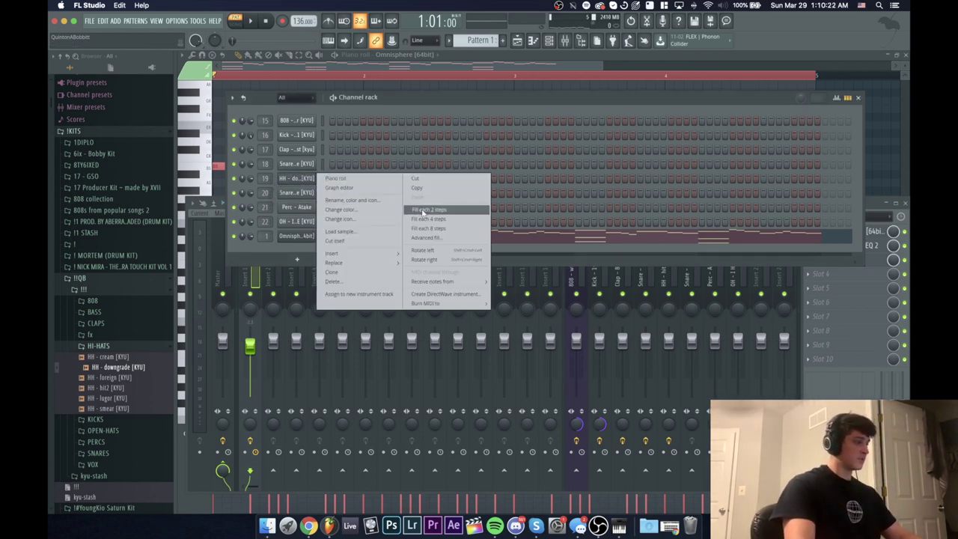
{"action": "left_click", "coordinate": [423, 211]}
{"action": "left_click", "coordinate": [296, 179]}
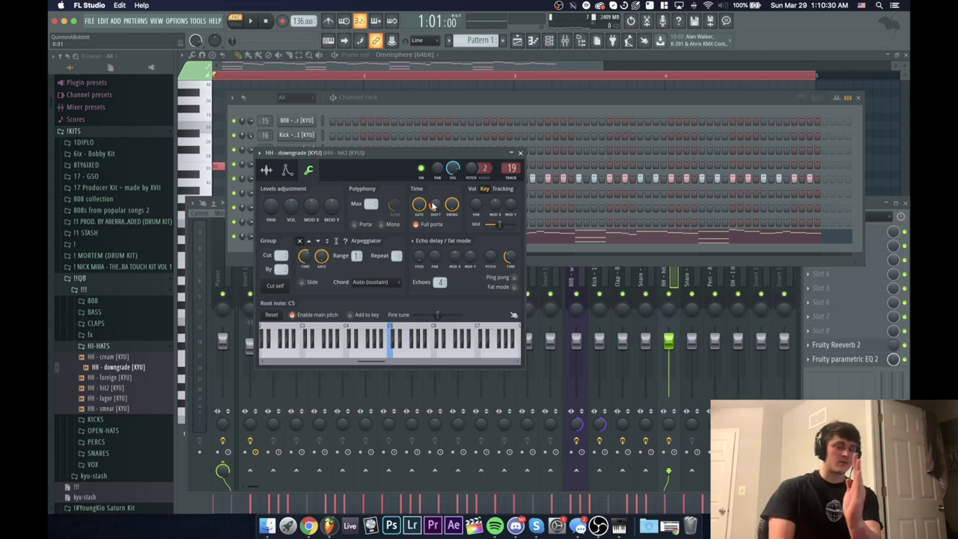
{"action": "left_click", "coordinate": [521, 153]}
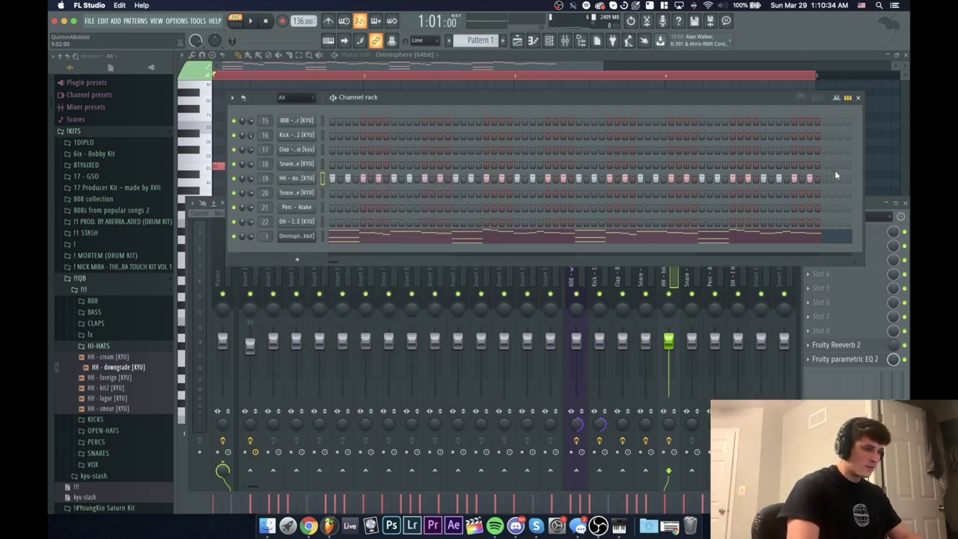
{"action": "key", "text": "space"}
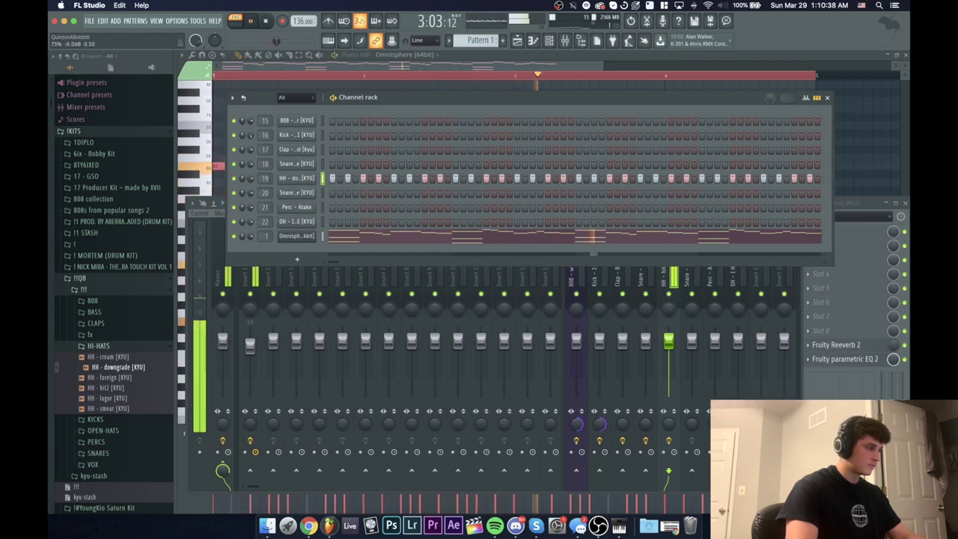
{"action": "key", "text": "space"}
Step: Audition samples in the CLAPS folder and load Clap - Basic onto channel 17
{"action": "left_click", "coordinate": [98, 346]}
{"action": "left_click", "coordinate": [96, 323]}
{"action": "left_click", "coordinate": [110, 344]}
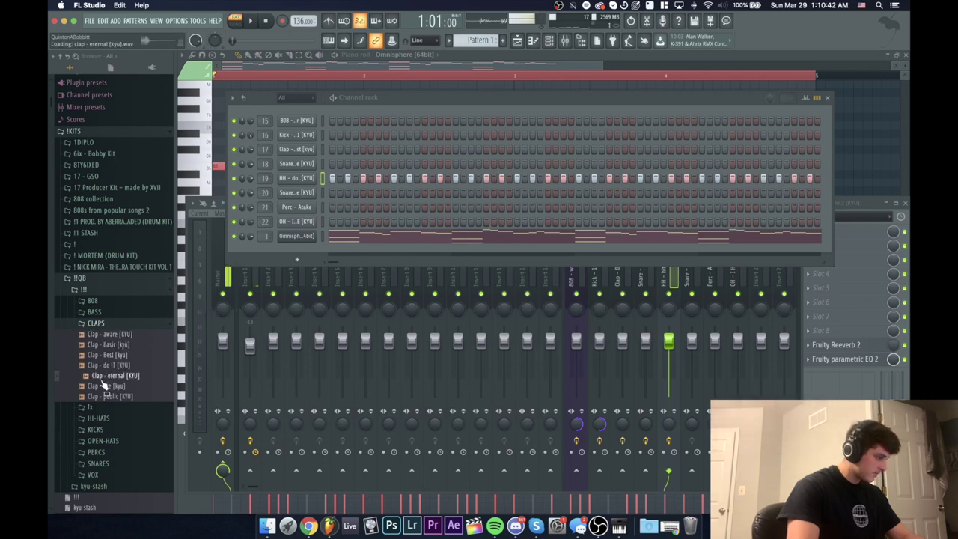
{"action": "left_click", "coordinate": [97, 347]}
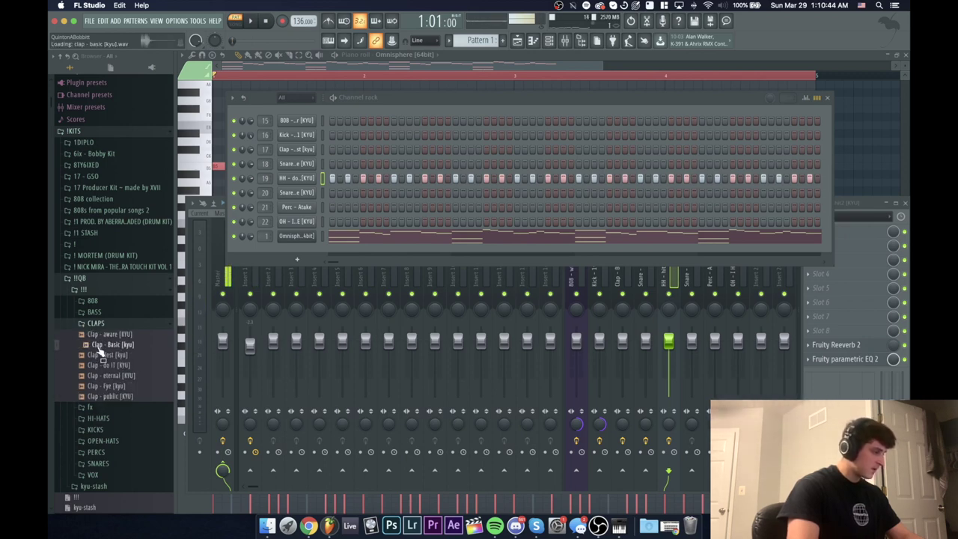
{"action": "left_click_drag", "start_coordinate": [111, 351], "coordinate": [308, 151]}
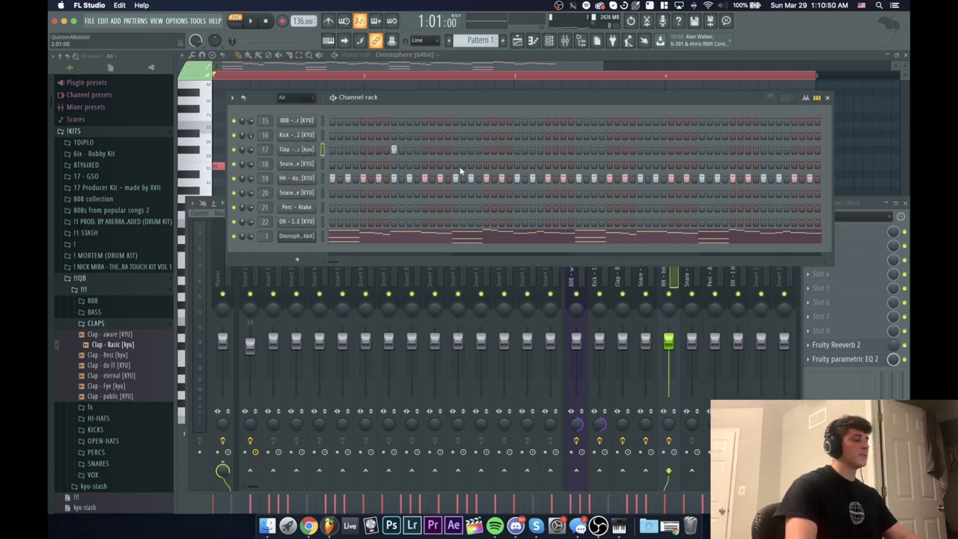
Step: Place claps on steps 9, 25, 41 and 57 of channel 17 and audition the pattern
{"action": "left_click", "coordinate": [516, 149]}
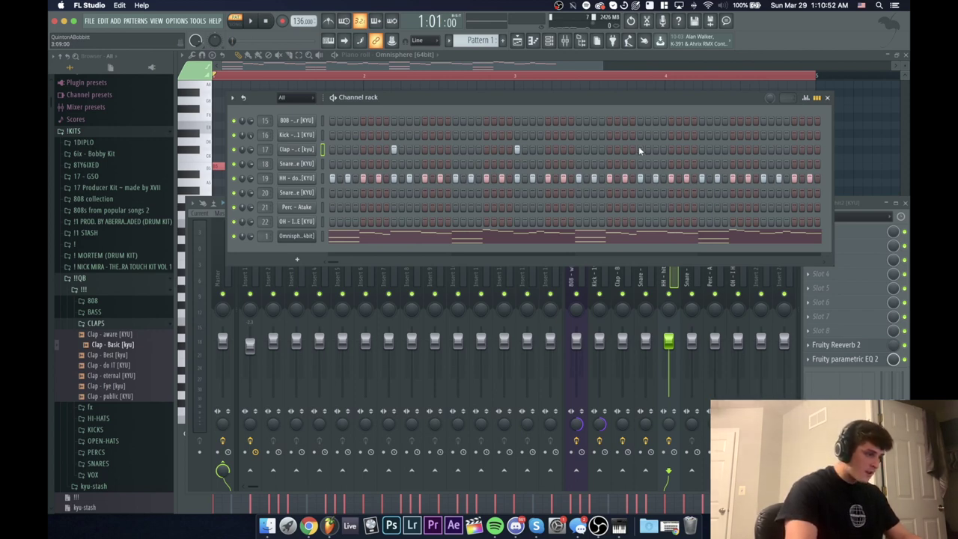
{"action": "left_click", "coordinate": [763, 149]}
{"action": "key", "text": "space"}
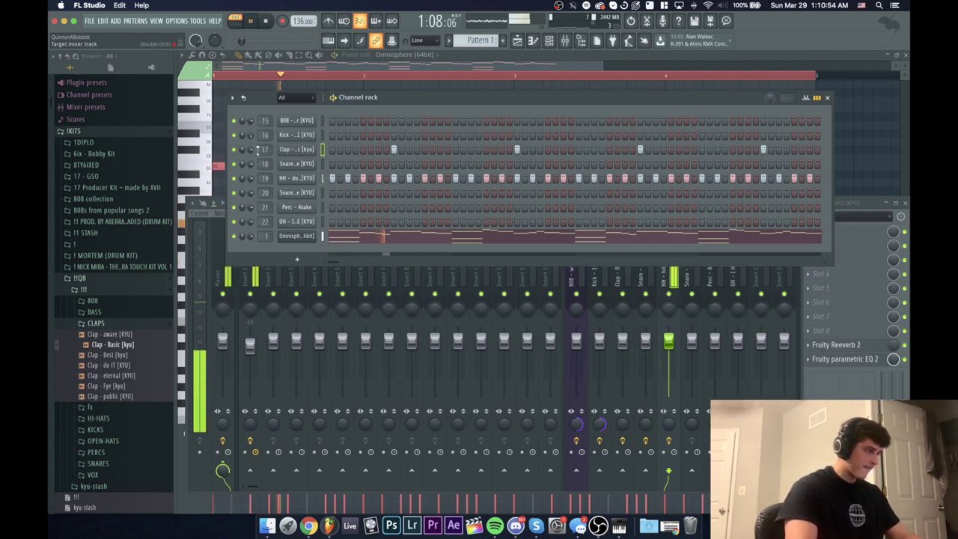
{"action": "key", "text": "space"}
Step: Preview samples in the SNARES folder and load Snare - adventure onto channel 20
{"action": "left_click", "coordinate": [81, 324]}
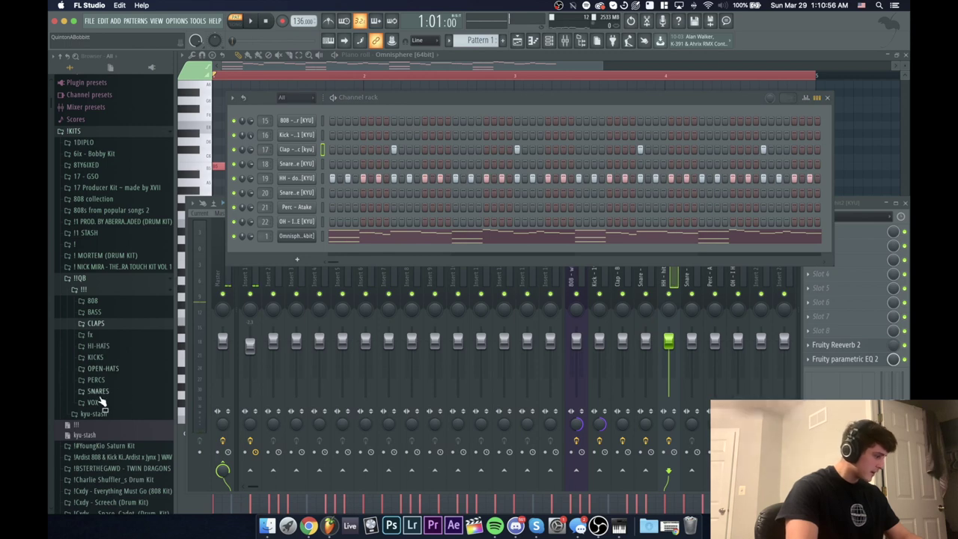
{"action": "left_click", "coordinate": [98, 391]}
{"action": "left_click", "coordinate": [110, 416]}
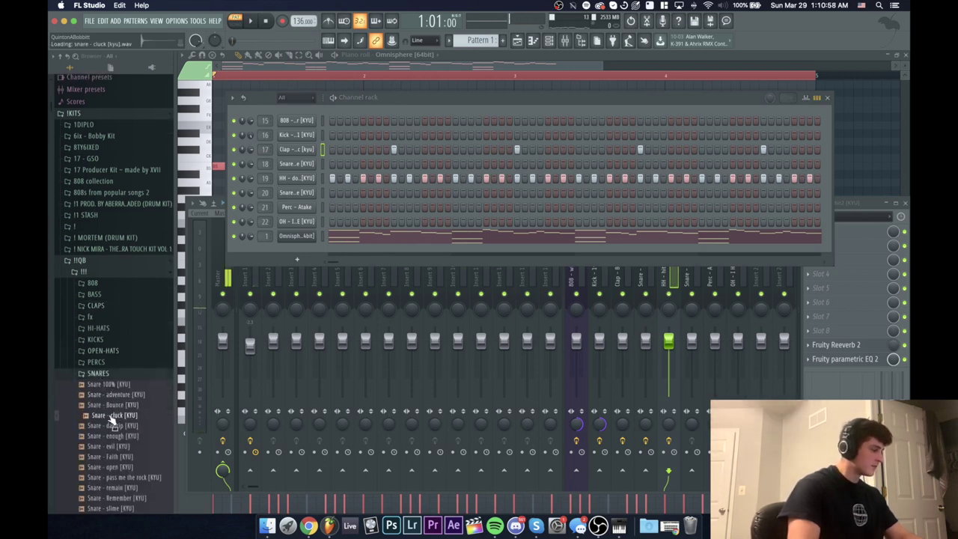
{"action": "left_click", "coordinate": [108, 405]}
{"action": "left_click", "coordinate": [108, 395]}
{"action": "left_click_drag", "start_coordinate": [201, 319], "coordinate": [298, 193]}
Step: Compare the remaining samples in the SNARES folder and load Snare - pass me the rock onto channel 18
{"action": "scroll", "coordinate": [98, 425], "scroll_direction": "down", "scroll_amount": 2}
{"action": "left_click", "coordinate": [106, 407]}
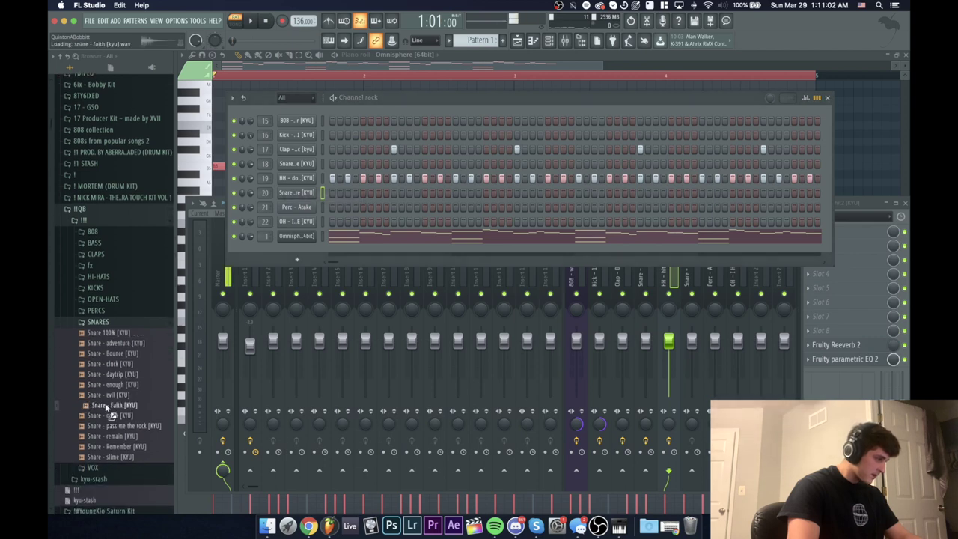
{"action": "left_click", "coordinate": [106, 395]}
{"action": "left_click", "coordinate": [106, 386]}
{"action": "left_click", "coordinate": [107, 396]}
{"action": "left_click", "coordinate": [108, 376]}
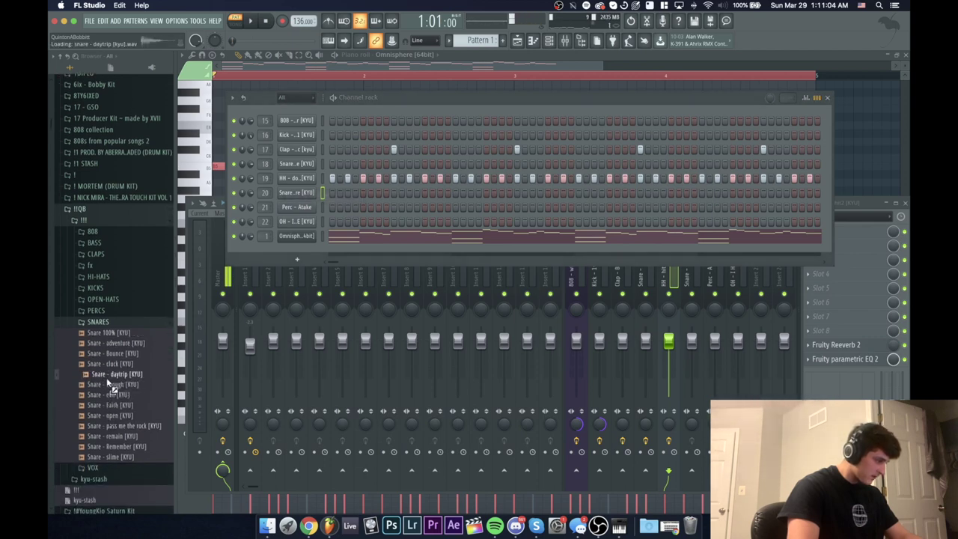
{"action": "left_click", "coordinate": [112, 406]}
{"action": "left_click", "coordinate": [111, 416]}
{"action": "left_click", "coordinate": [112, 426]}
{"action": "left_click", "coordinate": [111, 436]}
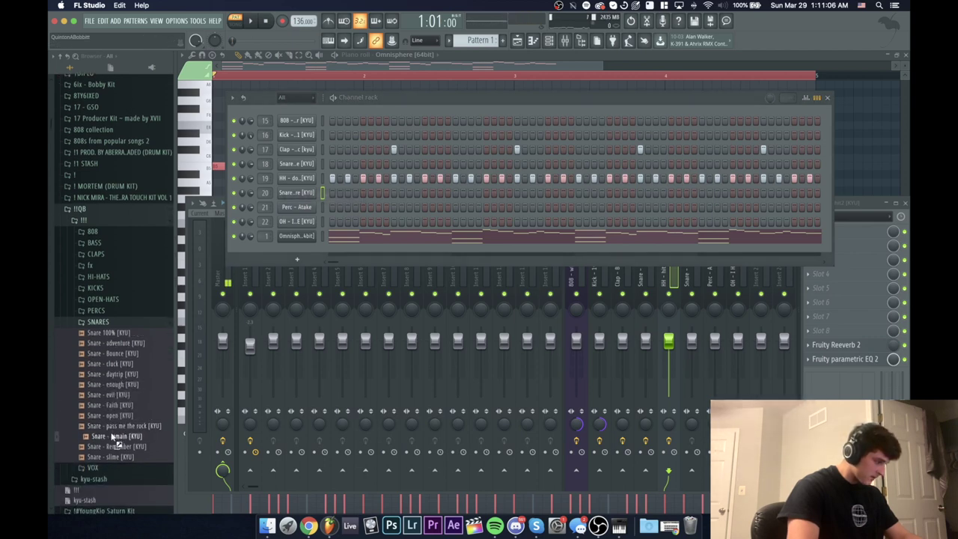
{"action": "left_click", "coordinate": [112, 426]}
{"action": "left_click", "coordinate": [110, 446]}
{"action": "left_click", "coordinate": [109, 457]}
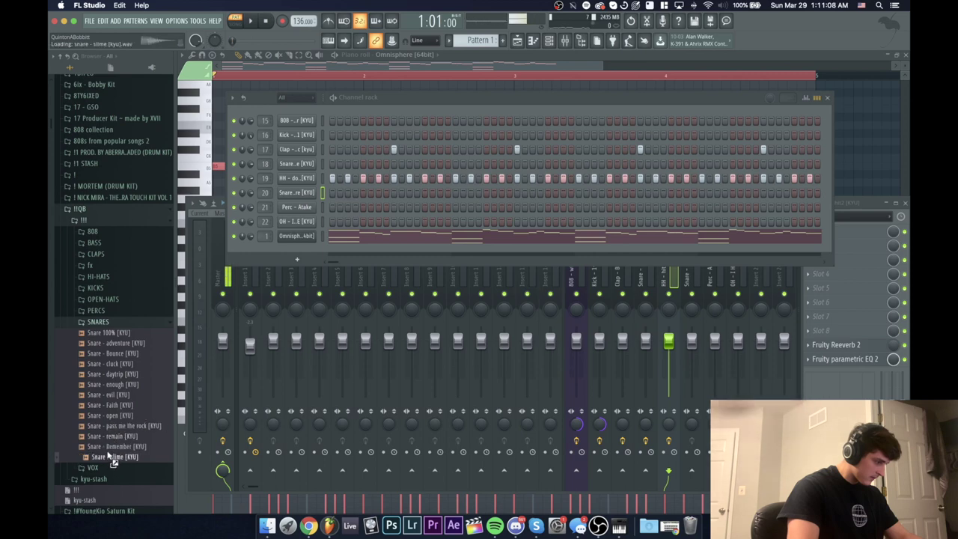
{"action": "left_click_drag", "start_coordinate": [112, 425], "coordinate": [299, 164]}
Step: Place a channel 18 snare hit on step 3 and try a Perc - Atake hit on step 15 during playback
{"action": "left_click", "coordinate": [347, 163]}
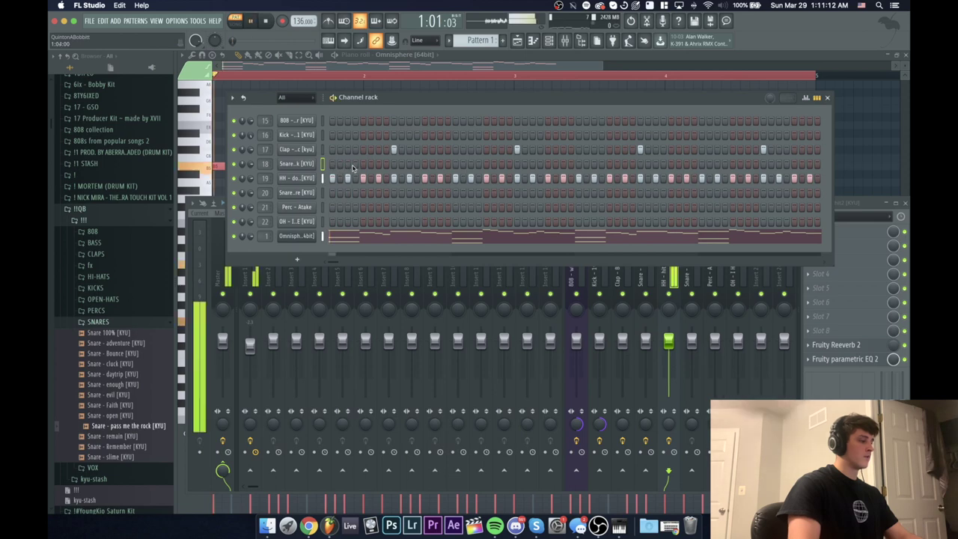
{"action": "key", "text": "space"}
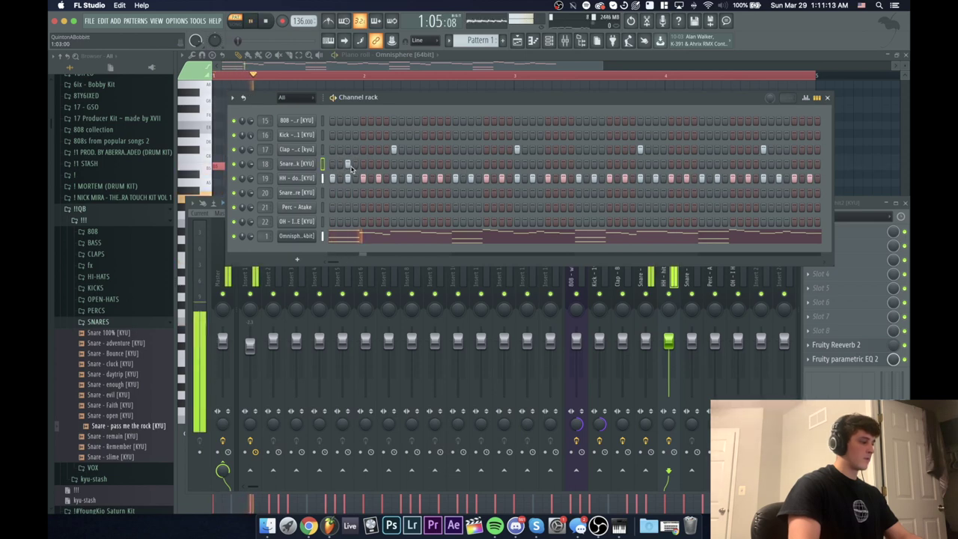
{"action": "left_click", "coordinate": [438, 208]}
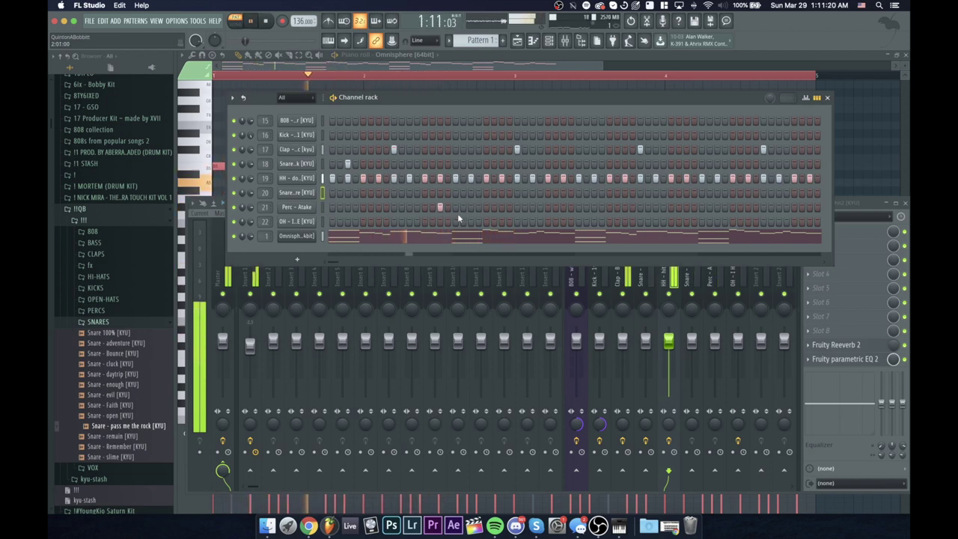
{"action": "key", "text": "space"}
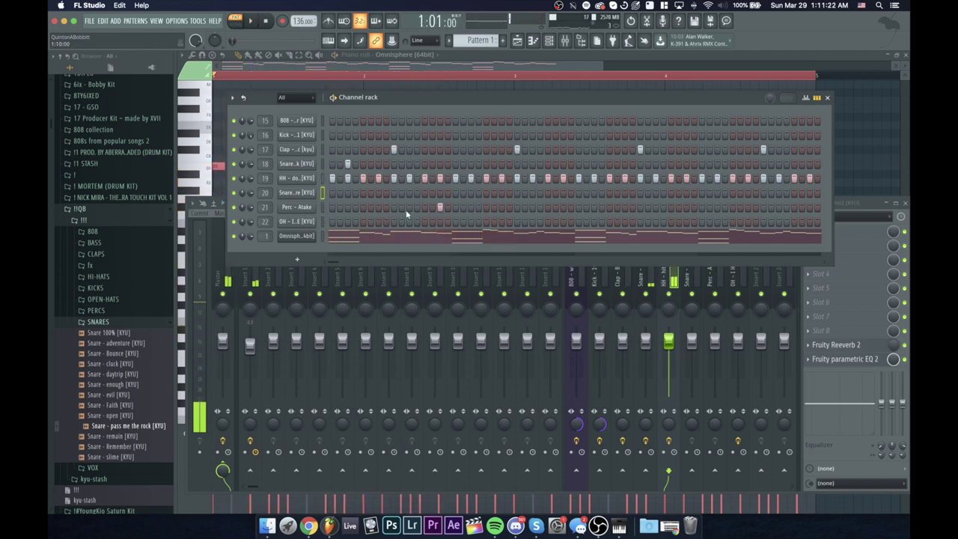
Step: Replace the channel 21 percussion sample with Snare - daytrip and place its hit on step 15
{"action": "left_click", "coordinate": [126, 375]}
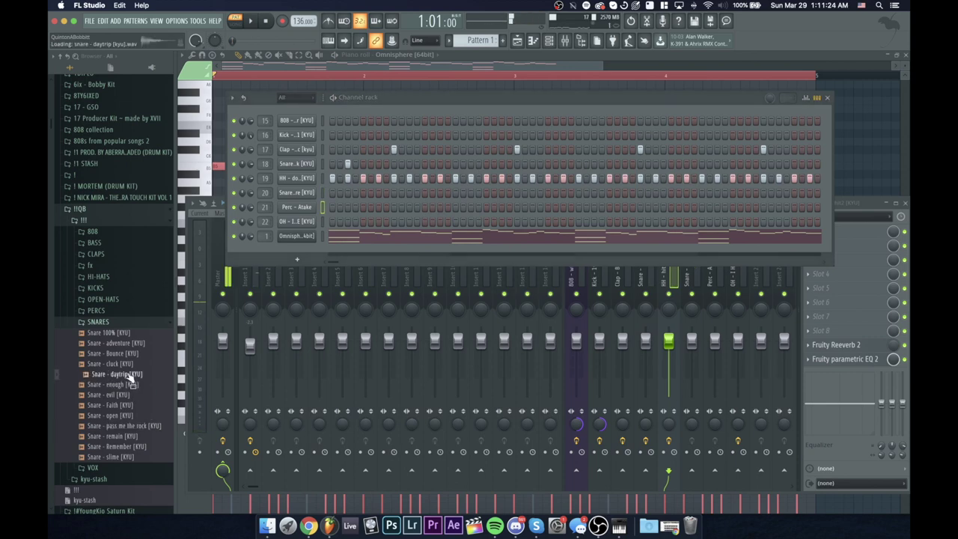
{"action": "left_click_drag", "start_coordinate": [126, 380], "coordinate": [293, 207]}
{"action": "key", "text": "space"}
{"action": "left_click", "coordinate": [440, 207]}
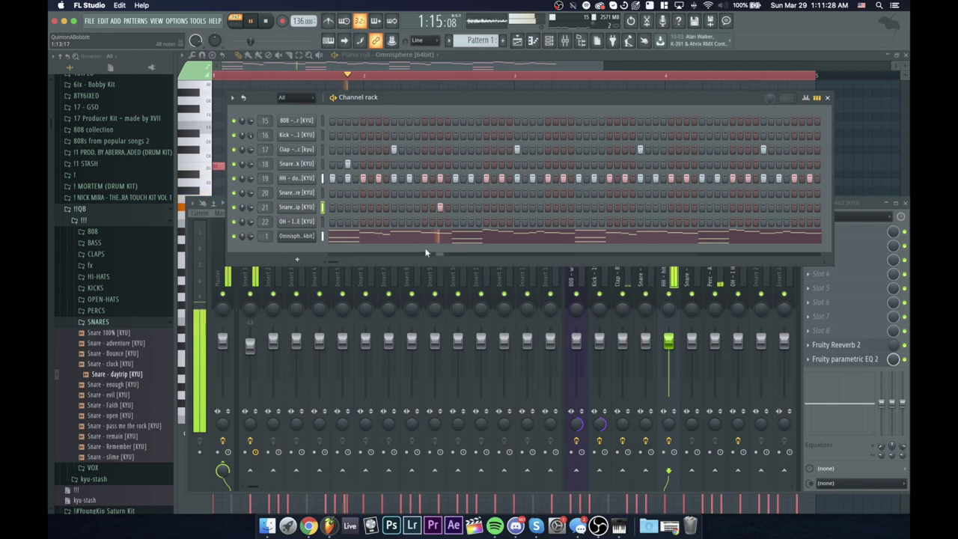
Step: Reset the time-stretching time of the channel 21 sample, audition it in the pattern and close its settings
{"action": "left_click", "coordinate": [299, 208]}
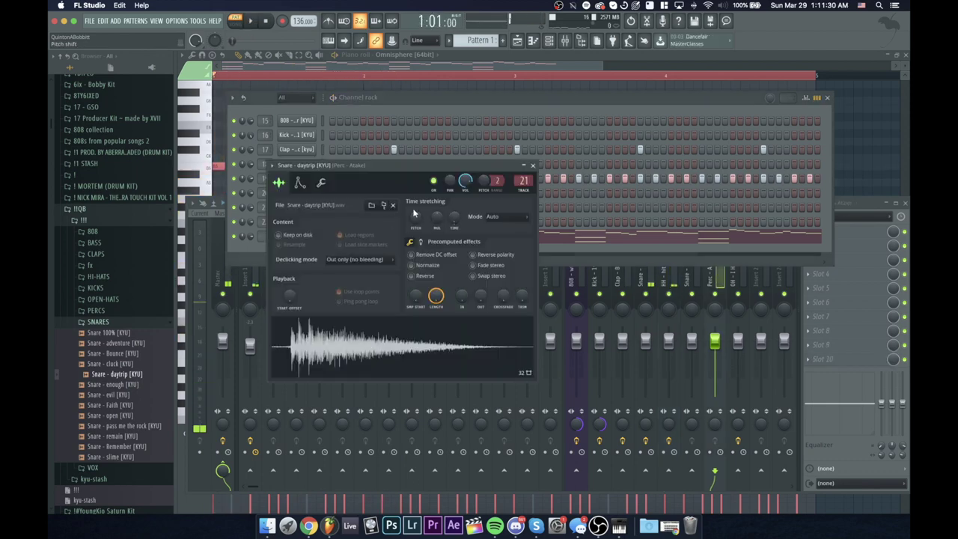
{"action": "left_click", "coordinate": [451, 220], "text": "alt"}
{"action": "key", "text": "space"}
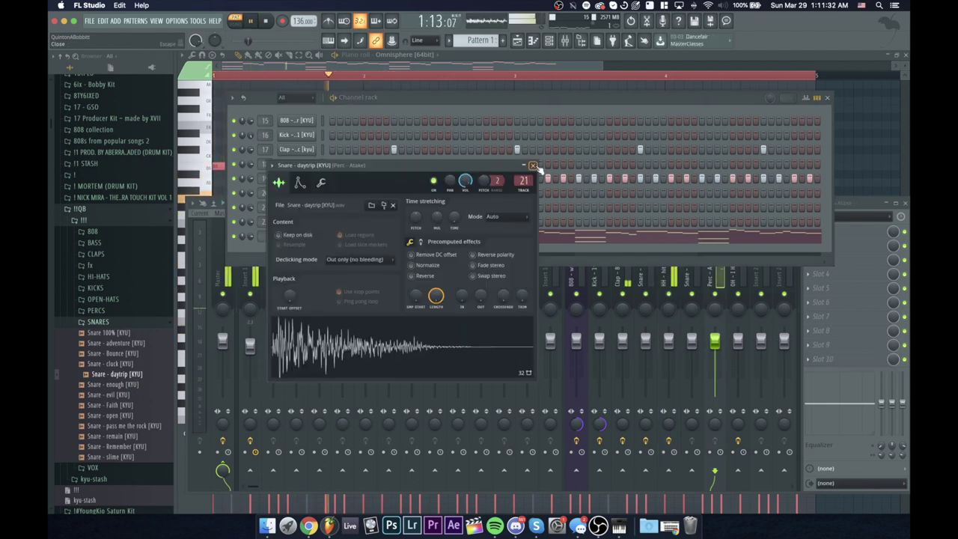
{"action": "left_click", "coordinate": [533, 166]}
{"action": "key", "text": "space"}
Step: Preview more snares, try Snare - slime on channel 21 and audition it in the pattern
{"action": "left_click", "coordinate": [112, 395]}
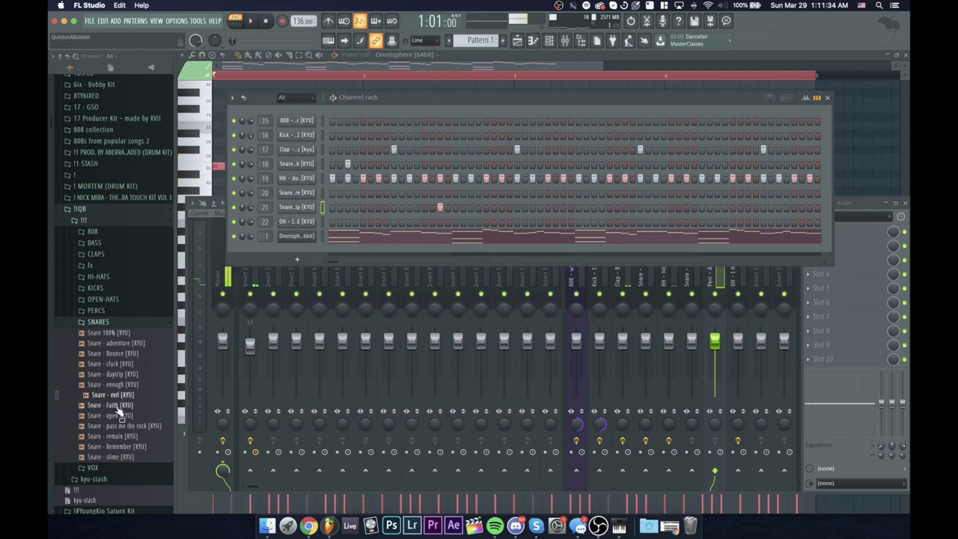
{"action": "left_click", "coordinate": [118, 406]}
{"action": "left_click", "coordinate": [111, 453]}
{"action": "left_click_drag", "start_coordinate": [116, 458], "coordinate": [298, 207]}
{"action": "key", "text": "space"}
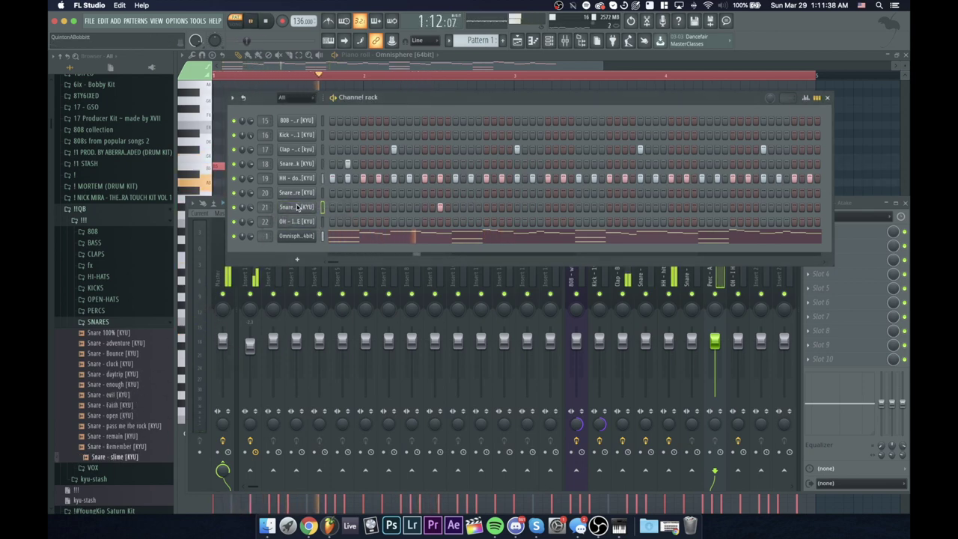
{"action": "key", "text": "space"}
Step: Compare further snare samples, load Snare - evil onto channel 21 and audition it in the pattern
{"action": "left_click", "coordinate": [116, 363]}
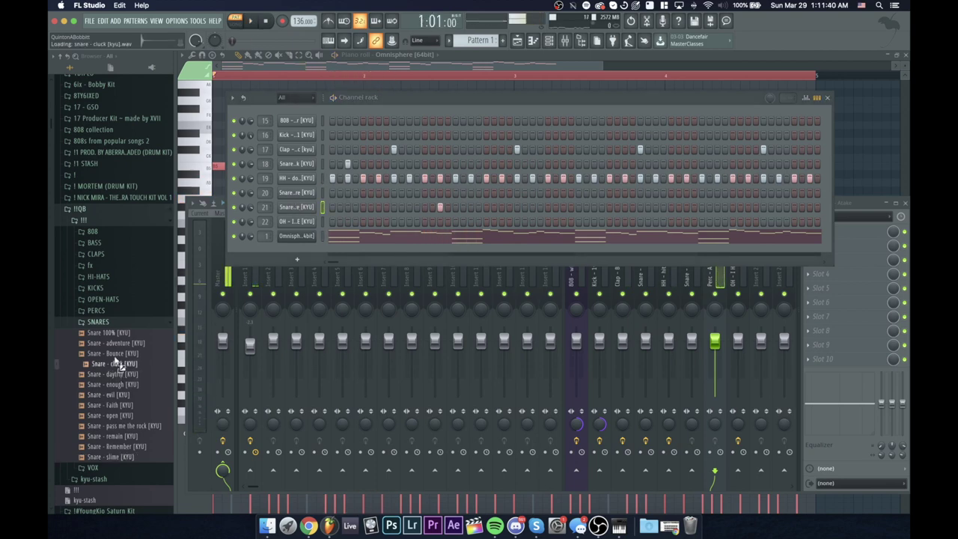
{"action": "left_click", "coordinate": [114, 343]}
{"action": "left_click", "coordinate": [112, 334]}
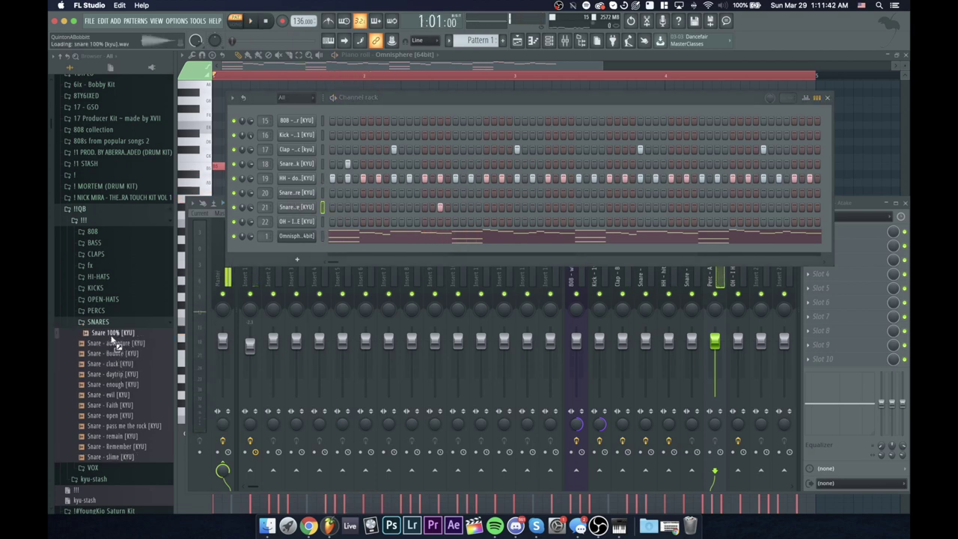
{"action": "left_click", "coordinate": [115, 396]}
{"action": "left_click", "coordinate": [115, 386]}
{"action": "left_click", "coordinate": [115, 393]}
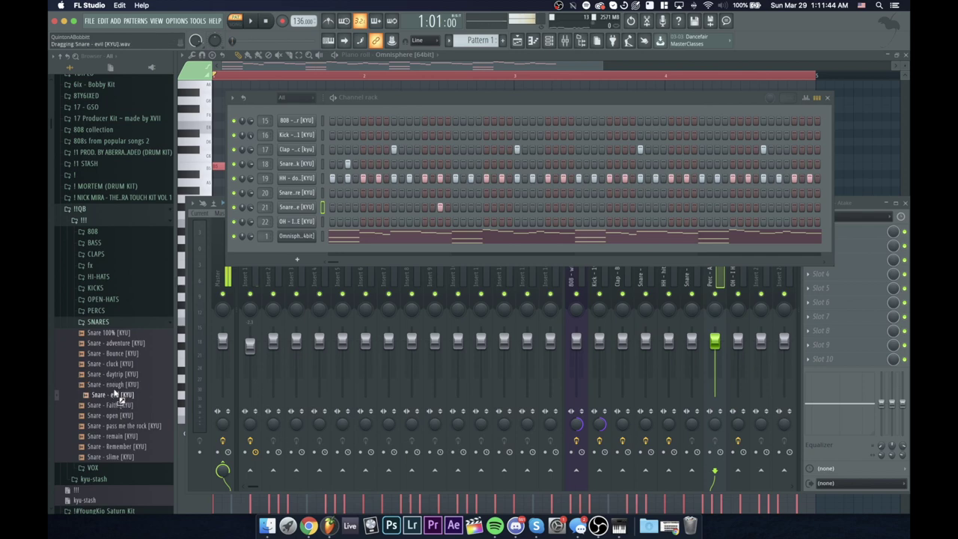
{"action": "left_click_drag", "start_coordinate": [116, 396], "coordinate": [294, 211]}
{"action": "key", "text": "space"}
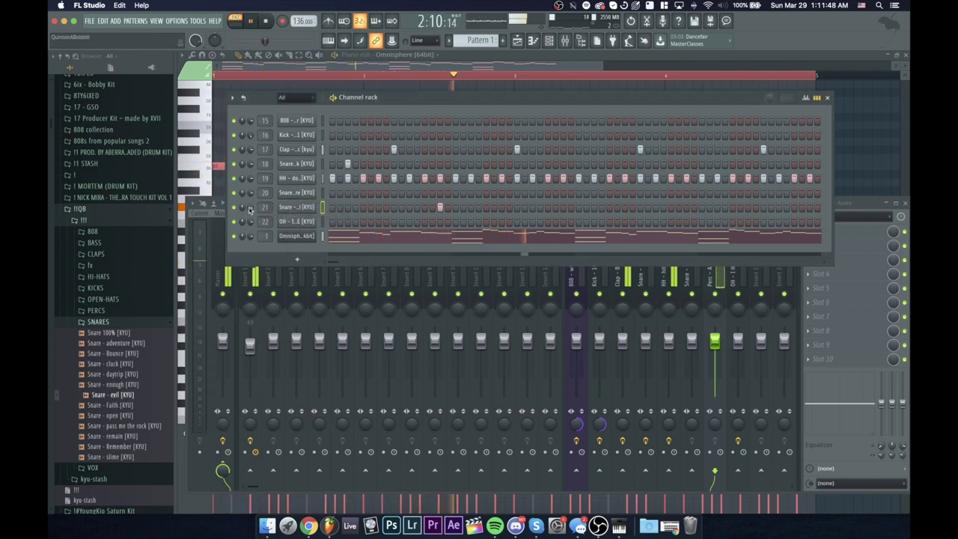
{"action": "key", "text": "space"}
Step: Preview more snare samples, load Snare - Bounce onto channel 20 and start pattern playback
{"action": "left_click", "coordinate": [116, 384]}
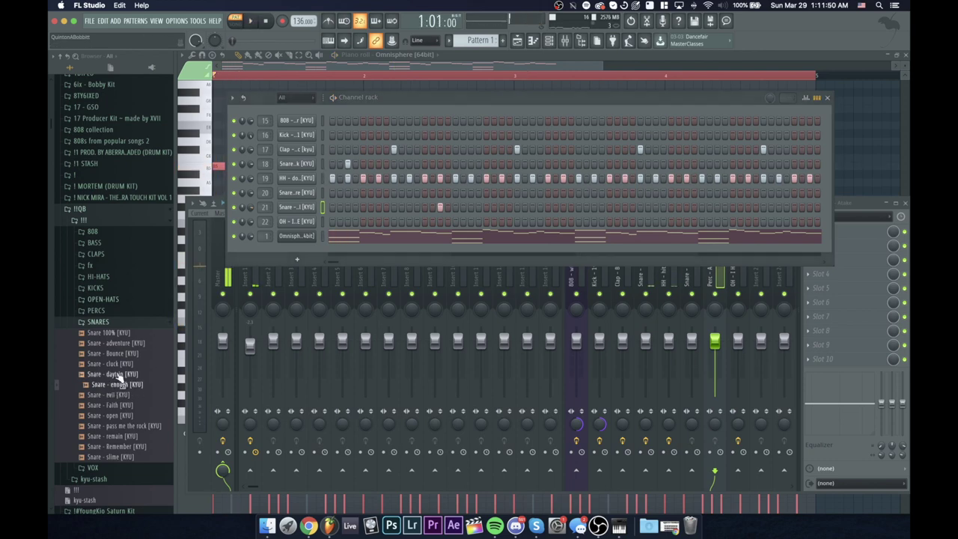
{"action": "left_click", "coordinate": [118, 375]}
{"action": "left_click", "coordinate": [115, 365]}
{"action": "left_click", "coordinate": [113, 354]}
{"action": "left_click_drag", "start_coordinate": [292, 221], "coordinate": [315, 193]}
{"action": "key", "text": "space"}
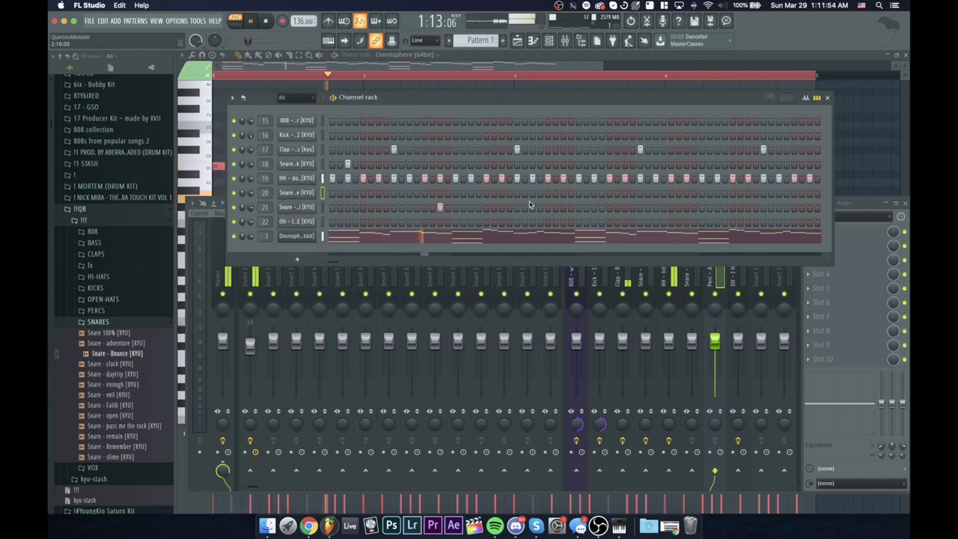
Step: Try channel 20 snare hits on steps 29 and 30 and audition them in the pattern
{"action": "left_click_drag", "start_coordinate": [563, 193], "coordinate": [555, 192]}
{"action": "key", "text": "space"}
{"action": "key", "text": "space"}
{"action": "right_click", "coordinate": [570, 192]}
{"action": "right_click", "coordinate": [562, 193]}
Step: Add a snare hit on step 35 of channel 18 and hits on steps 47 and 51 of channel 21, and audition them
{"action": "left_click", "coordinate": [594, 163]}
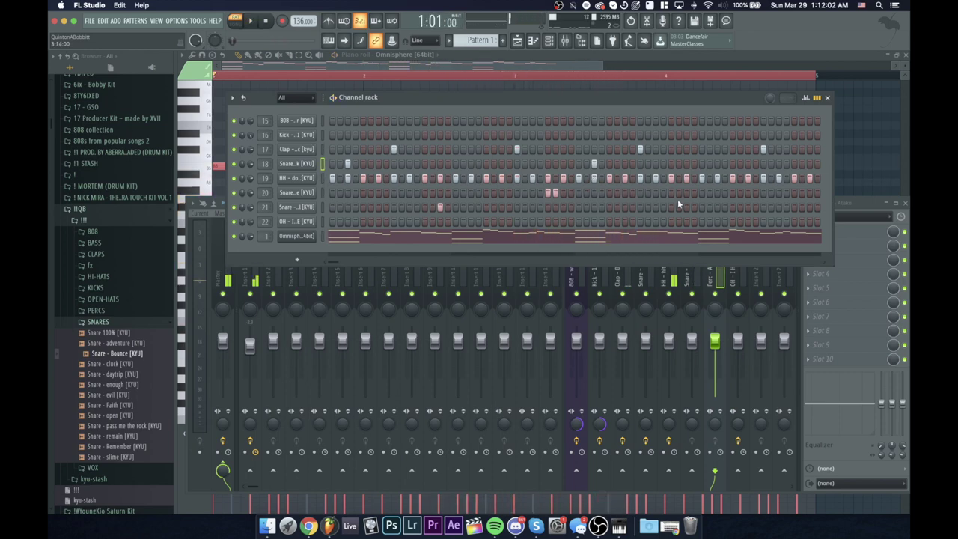
{"action": "left_click", "coordinate": [716, 207]}
{"action": "key", "text": "space"}
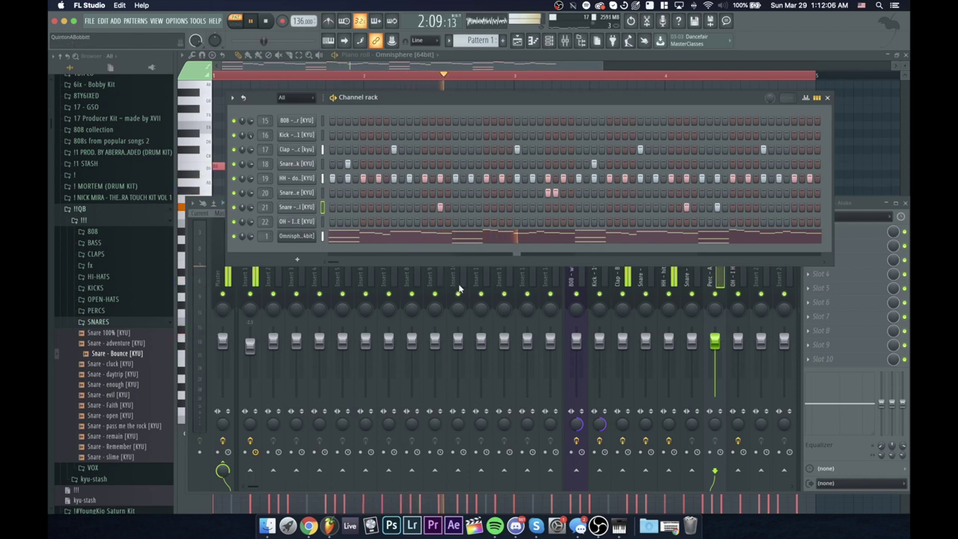
Step: Rework the channel 20 snare during playback so that it hits on steps 27, 59, 60 and 63
{"action": "right_click", "coordinate": [548, 192]}
{"action": "right_click", "coordinate": [556, 192]}
{"action": "left_click", "coordinate": [532, 193]}
{"action": "left_click", "coordinate": [538, 192]}
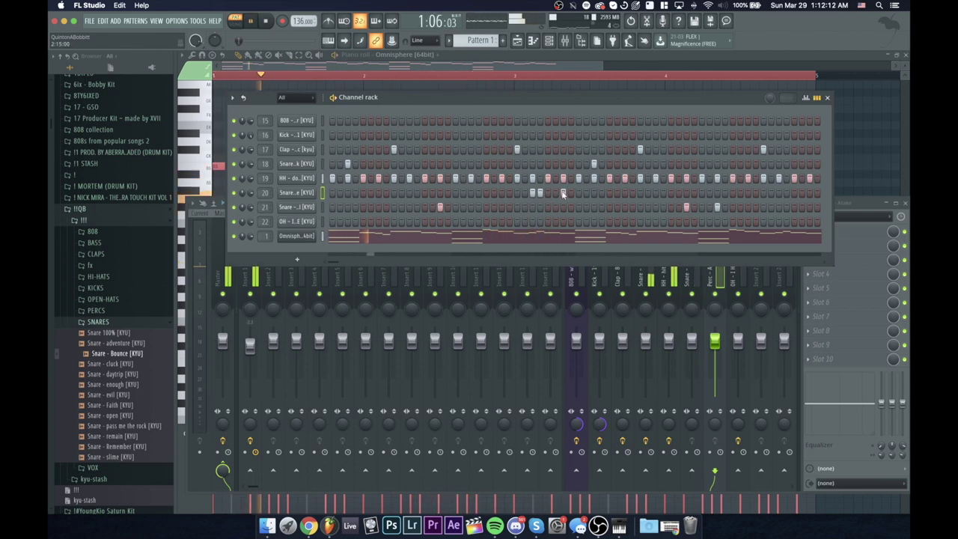
{"action": "left_click", "coordinate": [539, 193]}
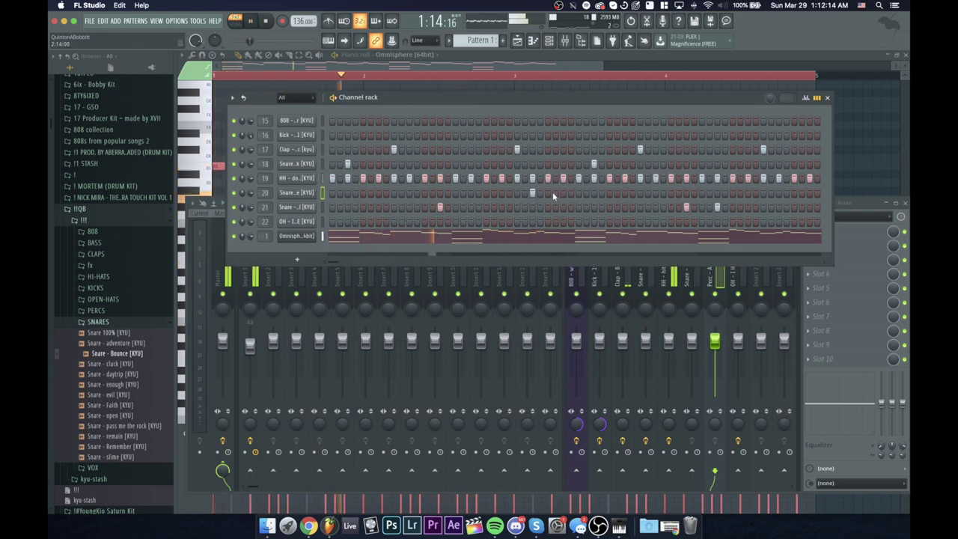
{"action": "left_click", "coordinate": [562, 192]}
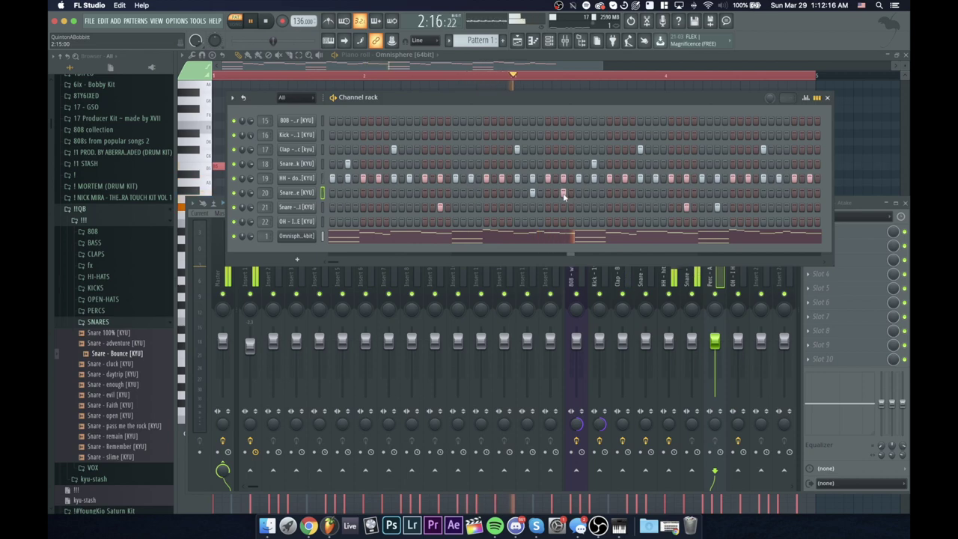
{"action": "left_click", "coordinate": [563, 193]}
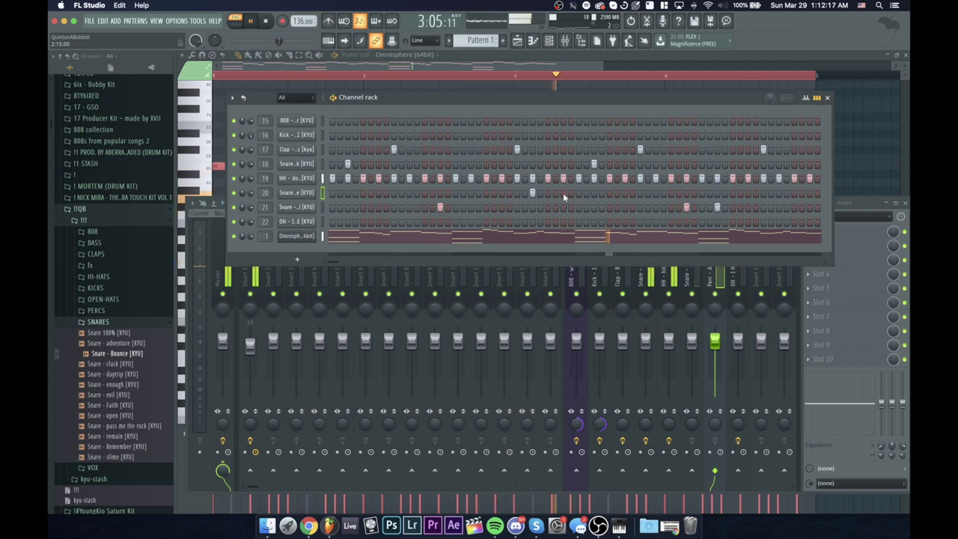
{"action": "left_click", "coordinate": [786, 192]}
{"action": "left_click", "coordinate": [810, 192]}
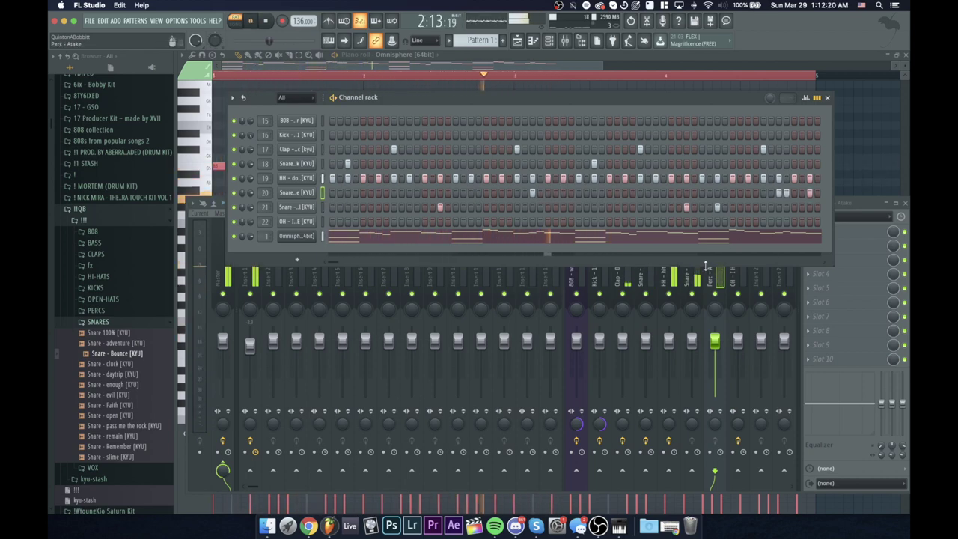
Step: Place open-hat hits on steps 1 and 33 of channel 22 and add a fade-out to the open-hat sample
{"action": "left_click", "coordinate": [332, 221]}
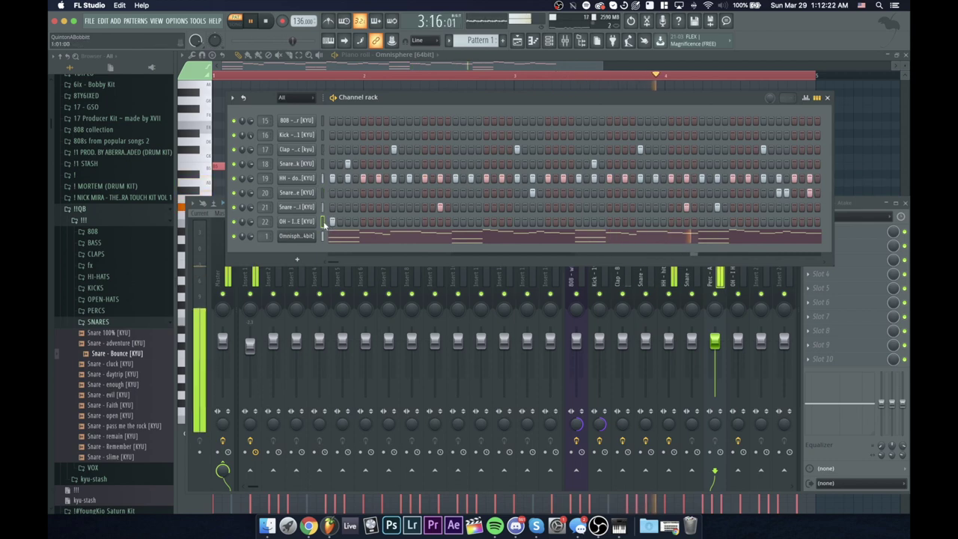
{"action": "left_click", "coordinate": [300, 221]}
{"action": "left_click", "coordinate": [203, 108]}
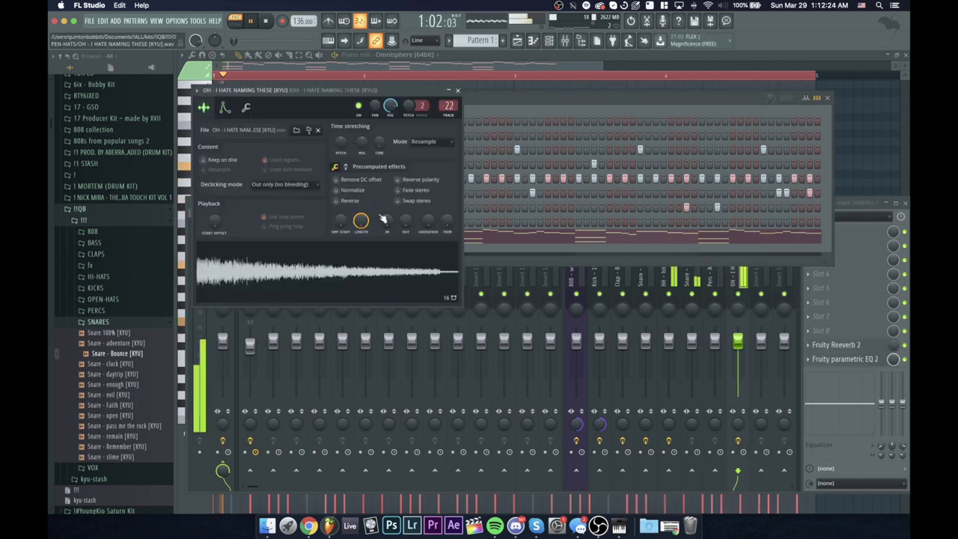
{"action": "left_click_drag", "start_coordinate": [405, 226], "coordinate": [404, 223]}
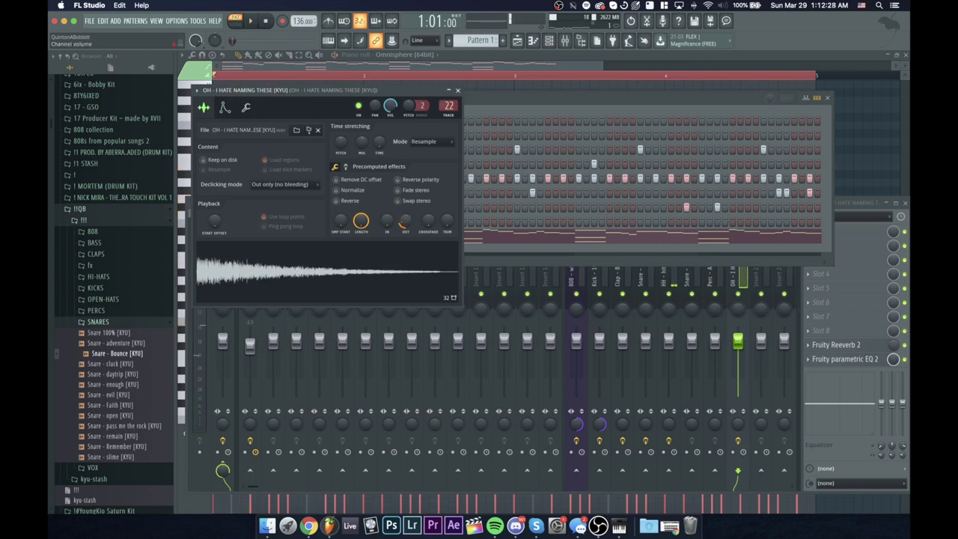
{"action": "left_click", "coordinate": [458, 89]}
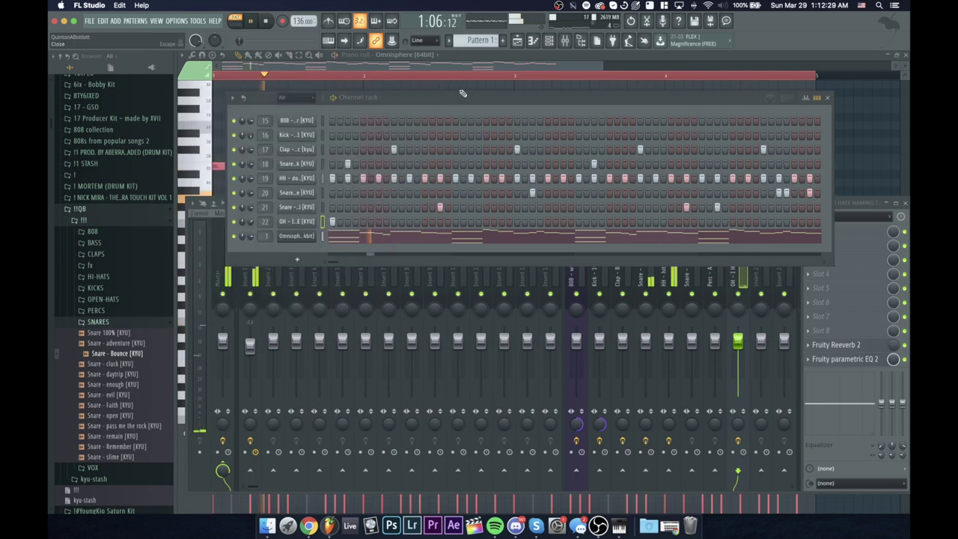
{"action": "left_click", "coordinate": [577, 221]}
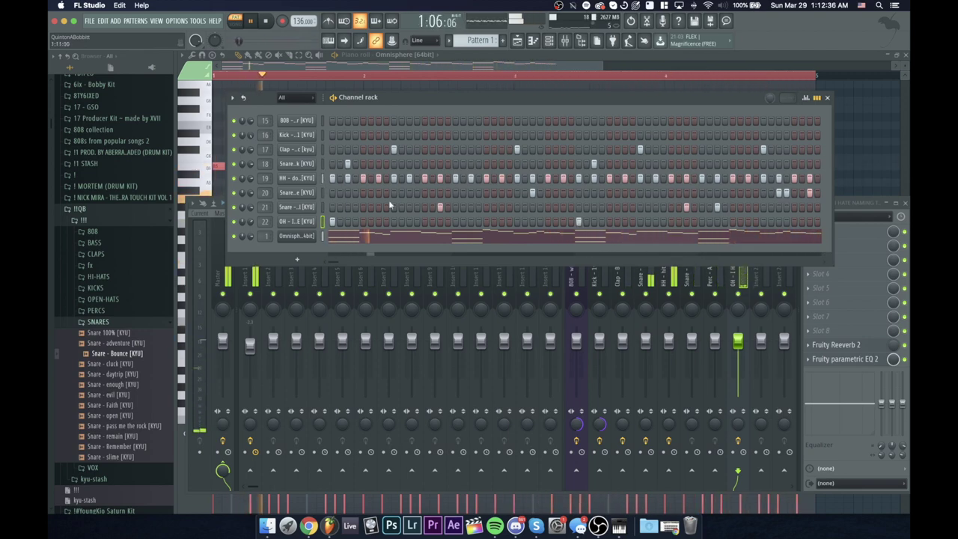
{"action": "key", "text": "space"}
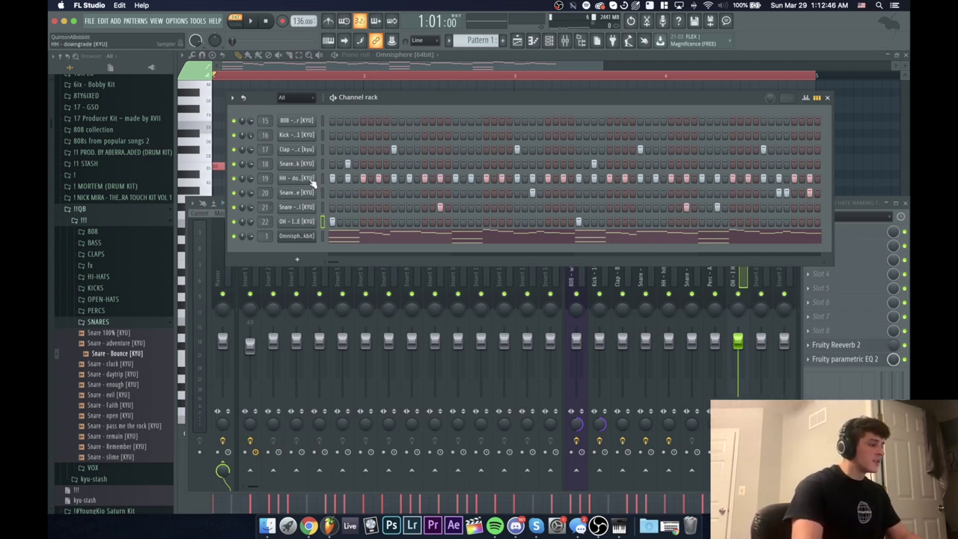
Step: Open the channel 19 hi-hat in the piano roll and set the snap to 1/6 beat
{"action": "right_click", "coordinate": [297, 180]}
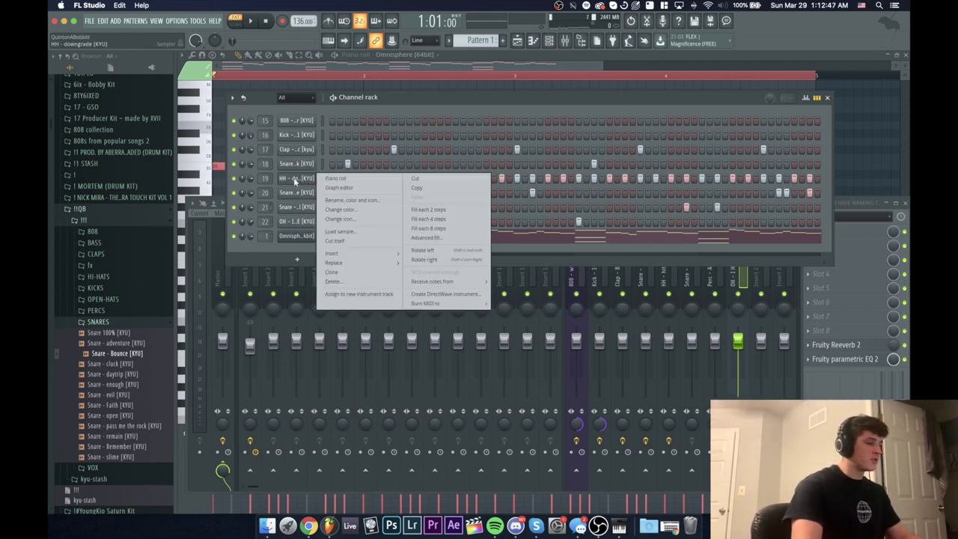
{"action": "left_click", "coordinate": [336, 179]}
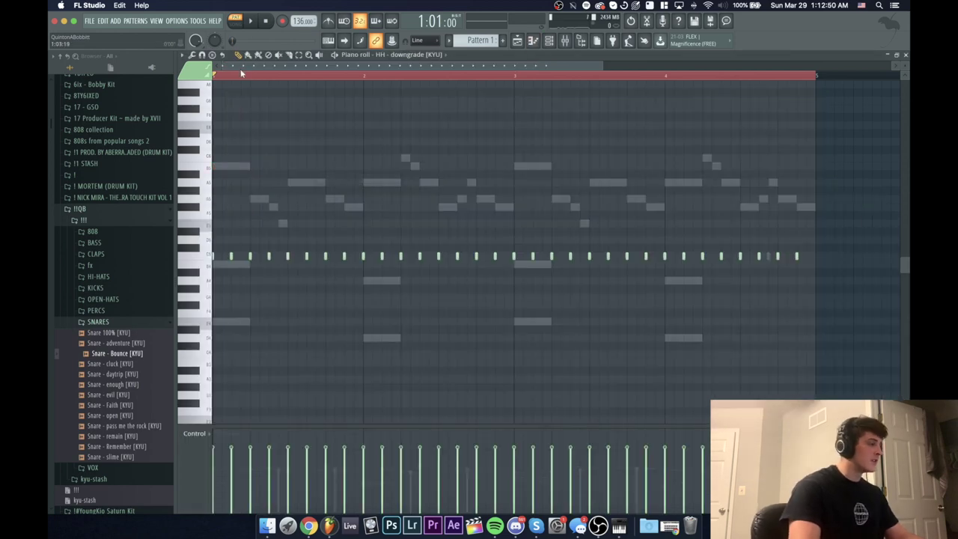
{"action": "scroll", "coordinate": [246, 74], "scroll_direction": "up", "scroll_amount": 3}
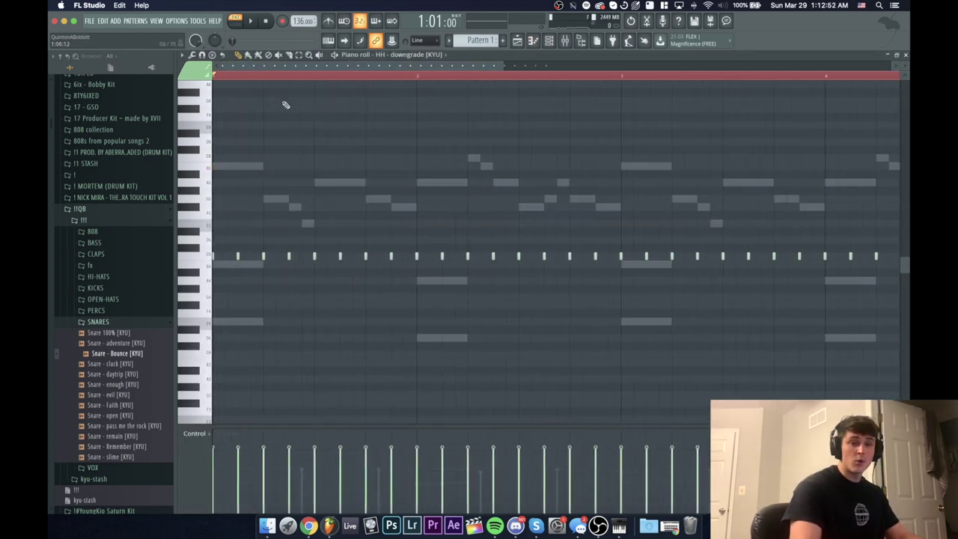
{"action": "left_click", "coordinate": [201, 55]}
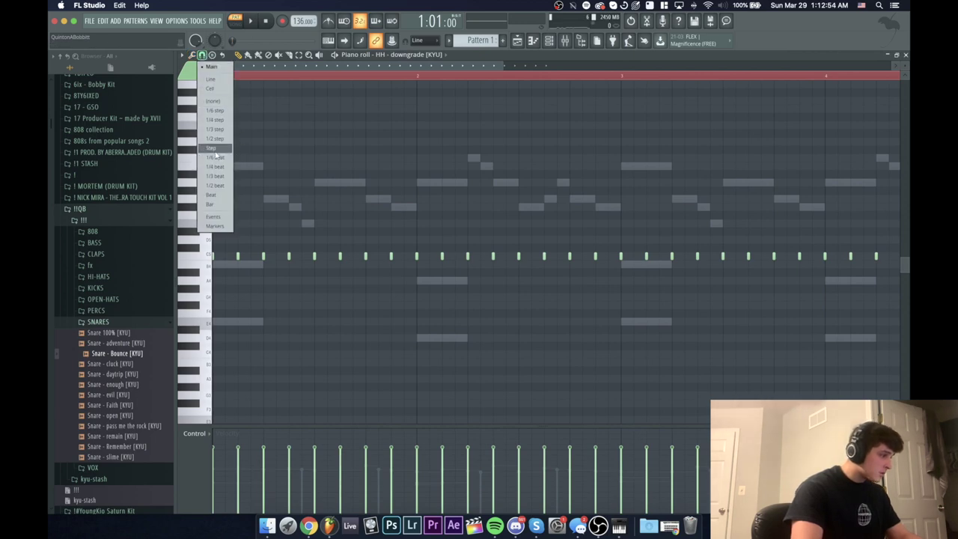
{"action": "left_click", "coordinate": [221, 159]}
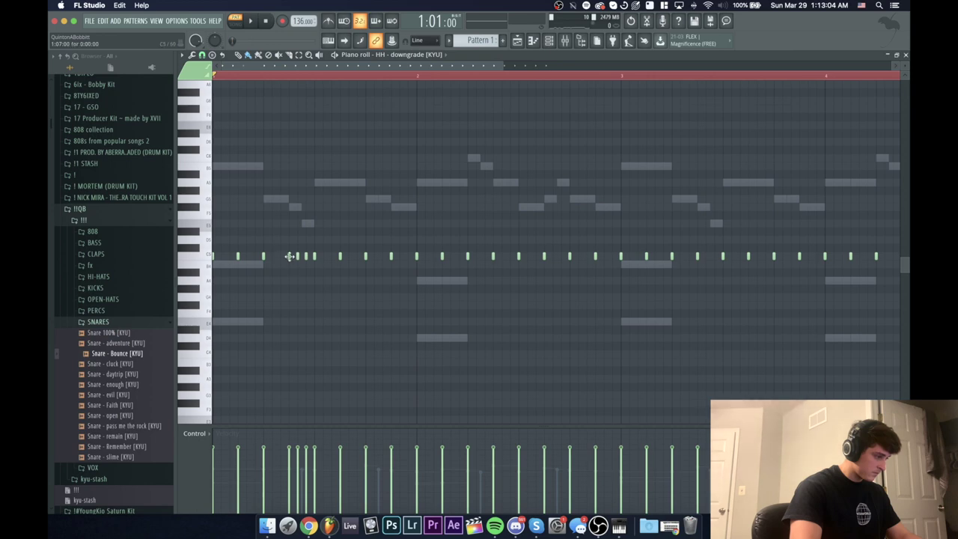
Step: Pitch the bar 1 hi-hat roll upward by lowering its first note to G#4 and second to B4, and audition it
{"action": "left_click_drag", "start_coordinate": [289, 256], "coordinate": [289, 288]}
{"action": "key", "text": "space"}
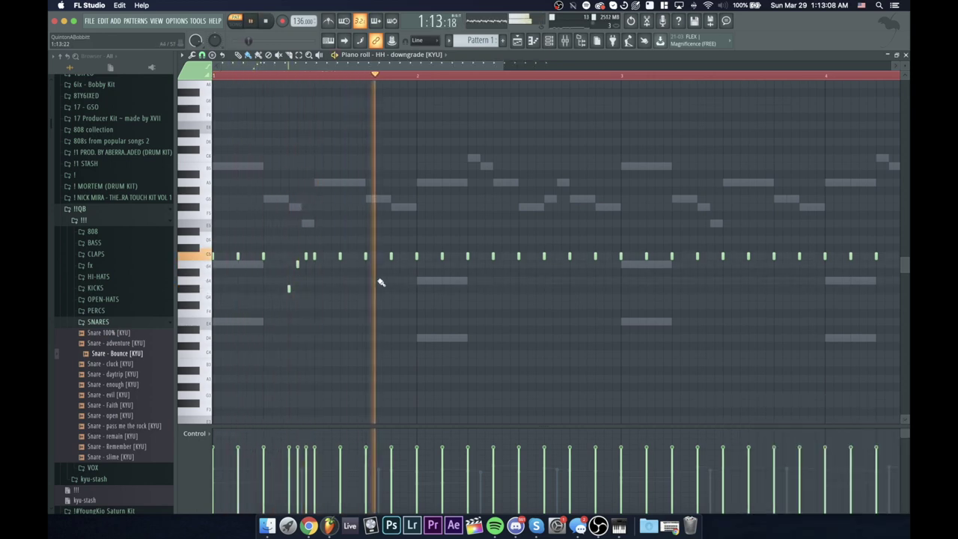
{"action": "key", "text": "space"}
{"action": "key", "text": "space"}
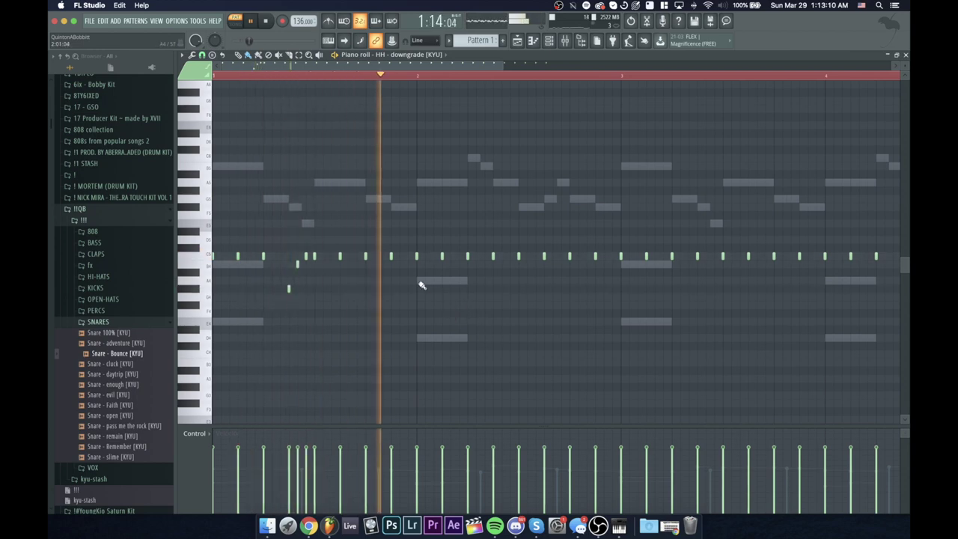
{"action": "key", "text": "space"}
{"action": "key", "text": "space"}
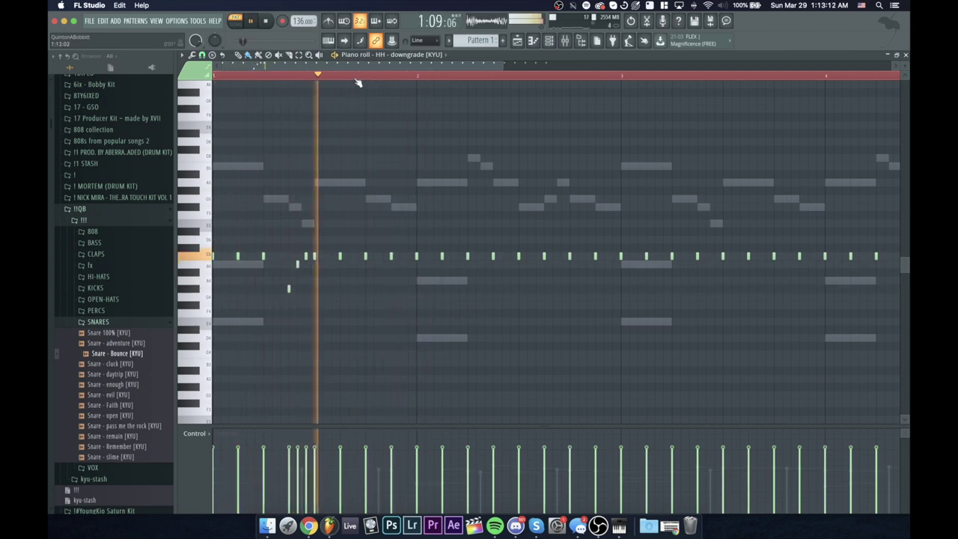
Step: Set the piano roll snap to 1/2 step and replay the pattern with the full four bars in view
{"action": "scroll", "coordinate": [357, 80], "scroll_direction": "down", "scroll_amount": 2}
{"action": "left_click", "coordinate": [372, 256]}
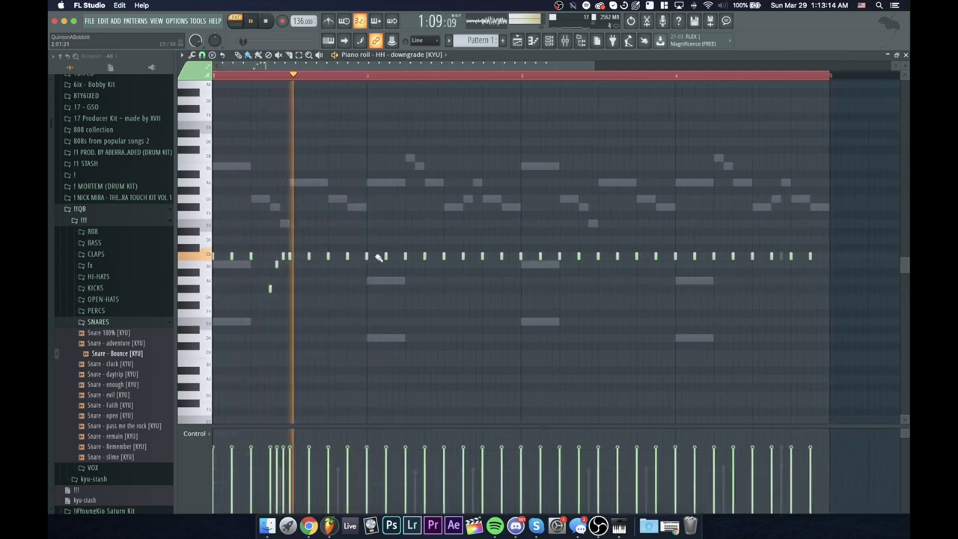
{"action": "left_click", "coordinate": [201, 55]}
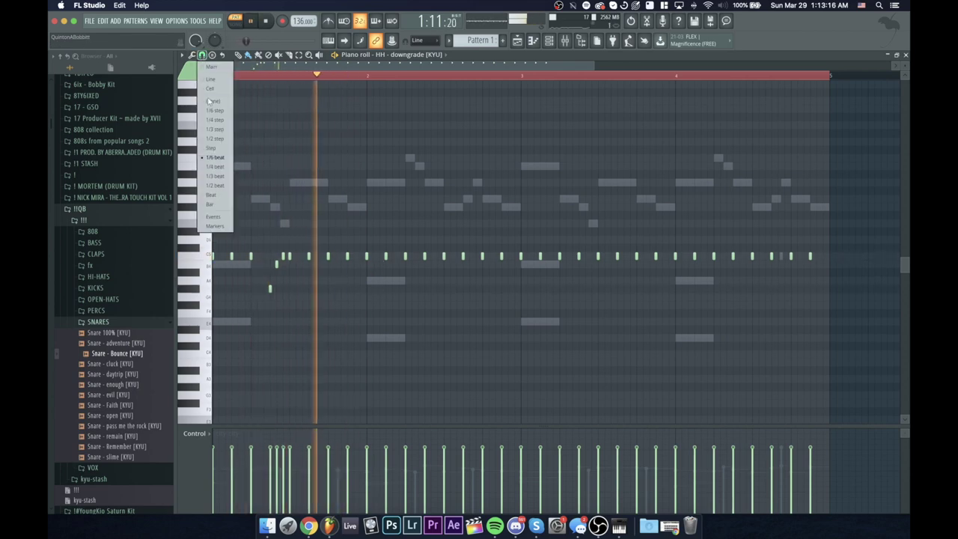
{"action": "left_click", "coordinate": [214, 138]}
{"action": "key", "text": "space"}
{"action": "key", "text": "space"}
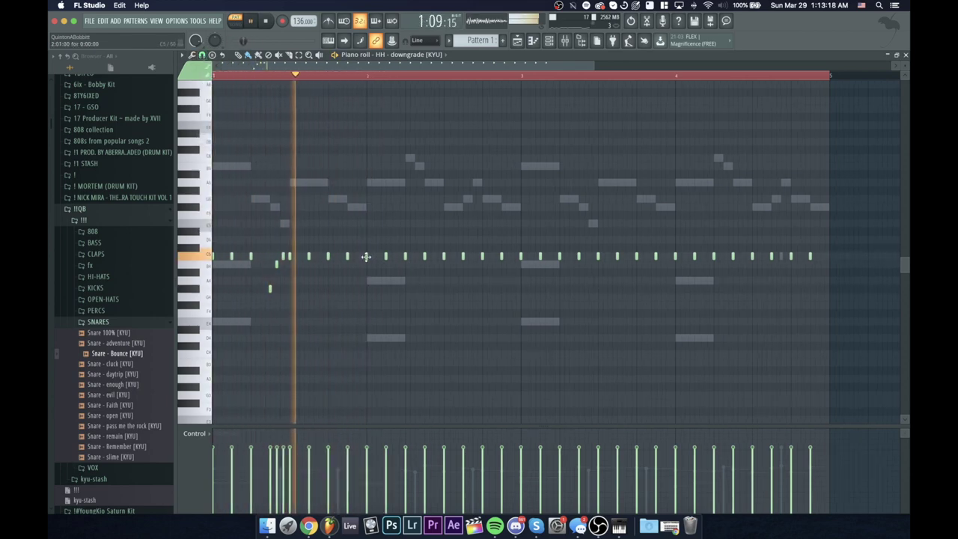
Step: Try an extra C5 hi-hat on step 2 of bar 2 and replay the pattern
{"action": "left_click", "coordinate": [376, 256]}
{"action": "key", "text": "space"}
{"action": "key", "text": "space"}
{"action": "right_click", "coordinate": [376, 256]}
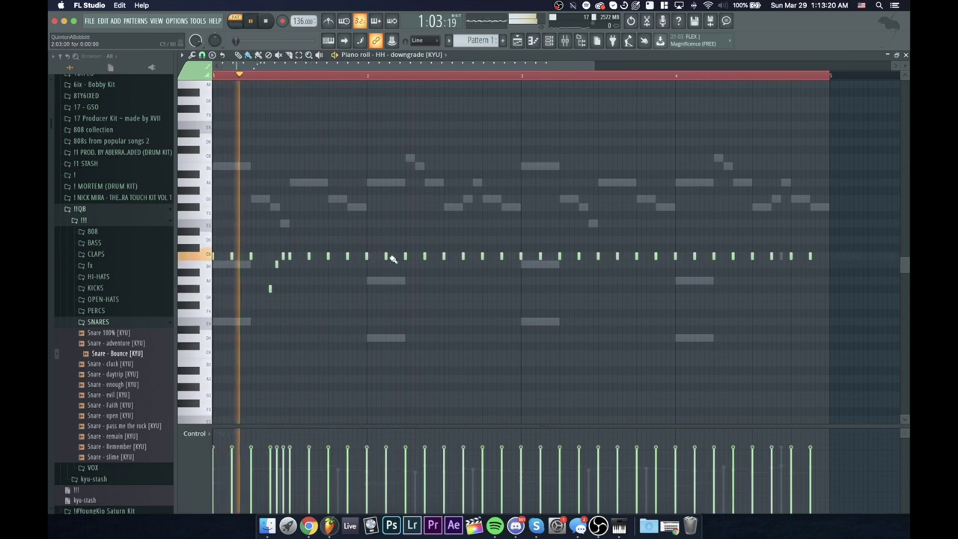
Step: Build a three-note half-step hi-hat roll from step 3 of bar 2, lower it to A#4 and audition it
{"action": "left_click", "coordinate": [398, 256]}
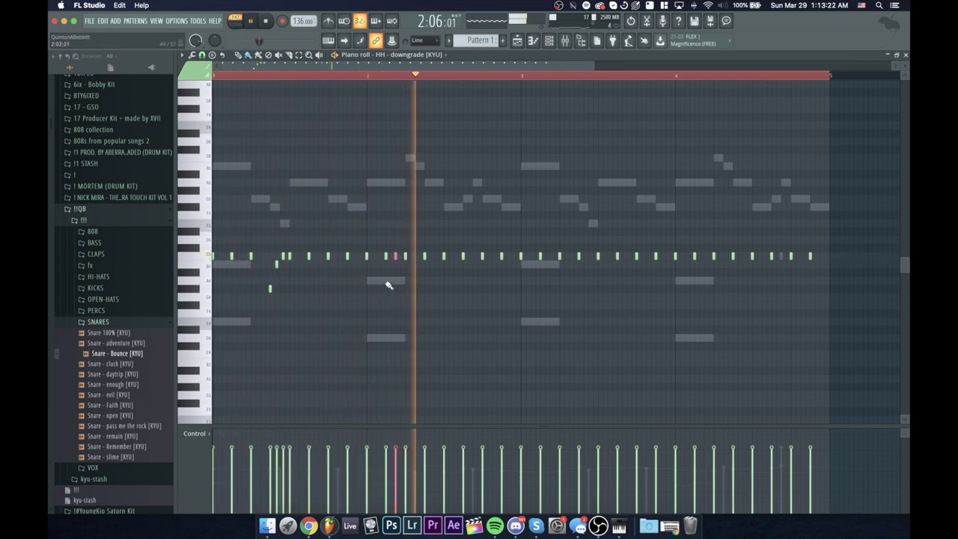
{"action": "right_click", "coordinate": [397, 257]}
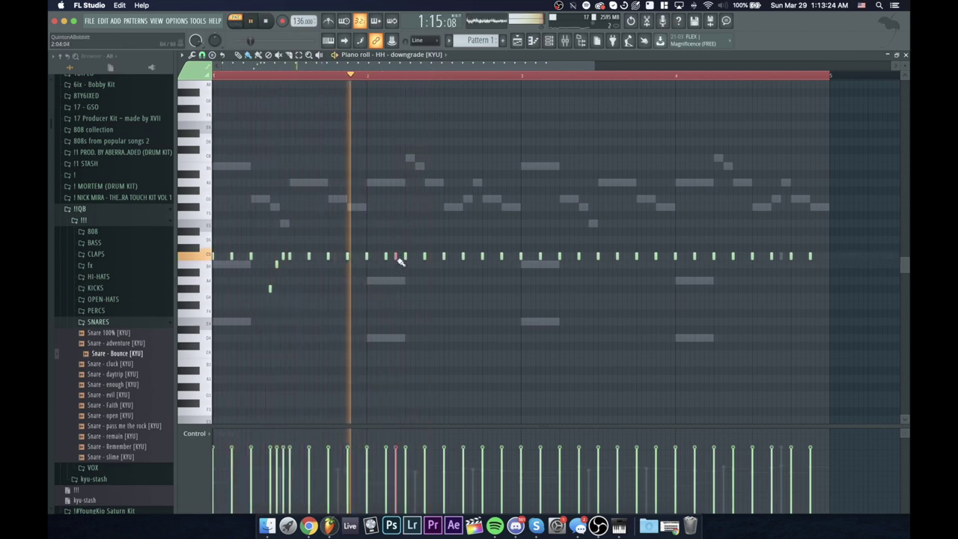
{"action": "key", "text": "space"}
{"action": "left_click", "coordinate": [395, 256]}
{"action": "key", "text": "space"}
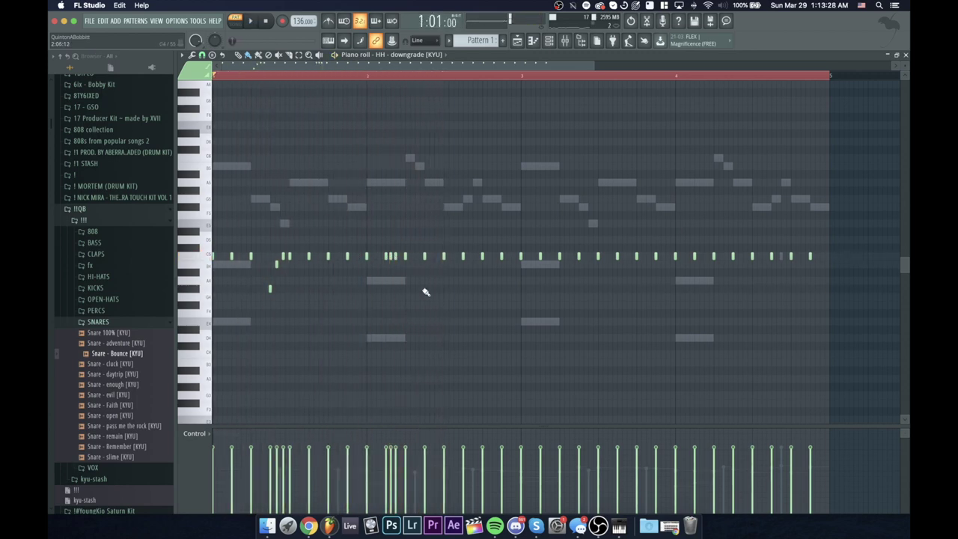
{"action": "key", "text": "space"}
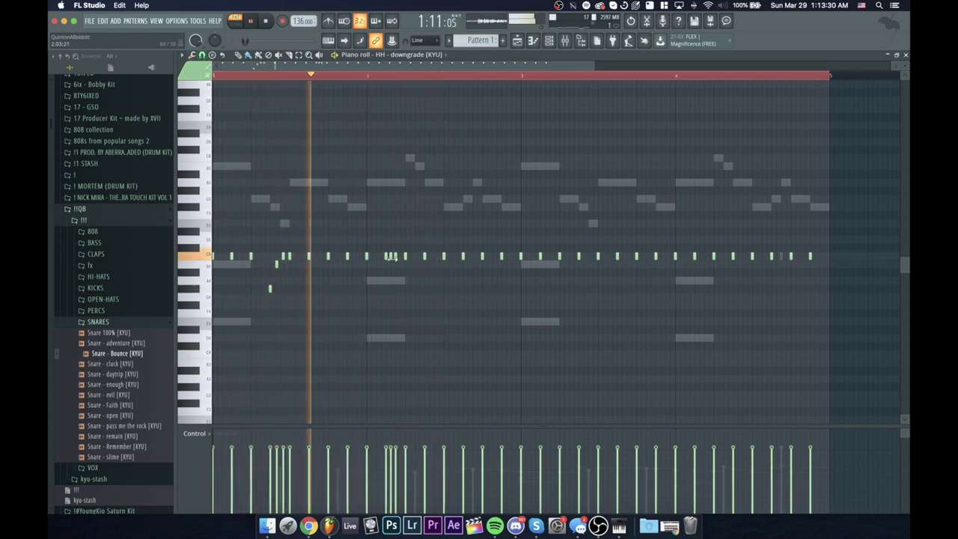
{"action": "key", "text": "space"}
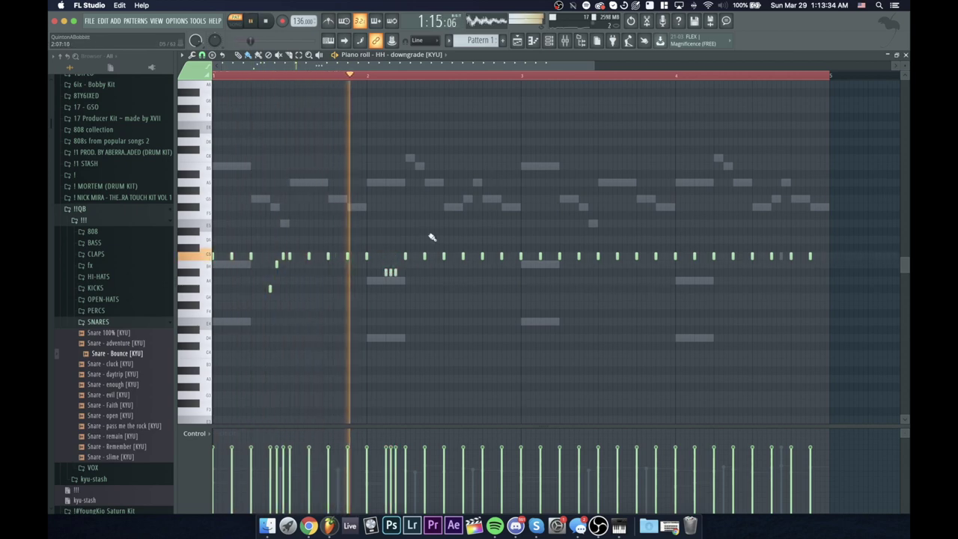
{"action": "key", "text": "space"}
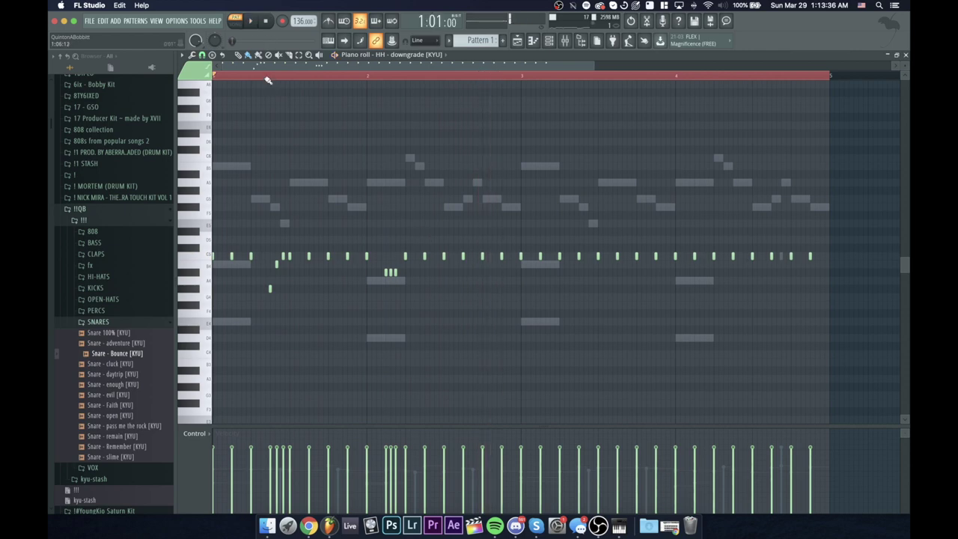
Step: Audition the hi-hat pattern and set the piano roll snap to 1/3 step
{"action": "key", "text": "space"}
{"action": "left_click", "coordinate": [202, 55]}
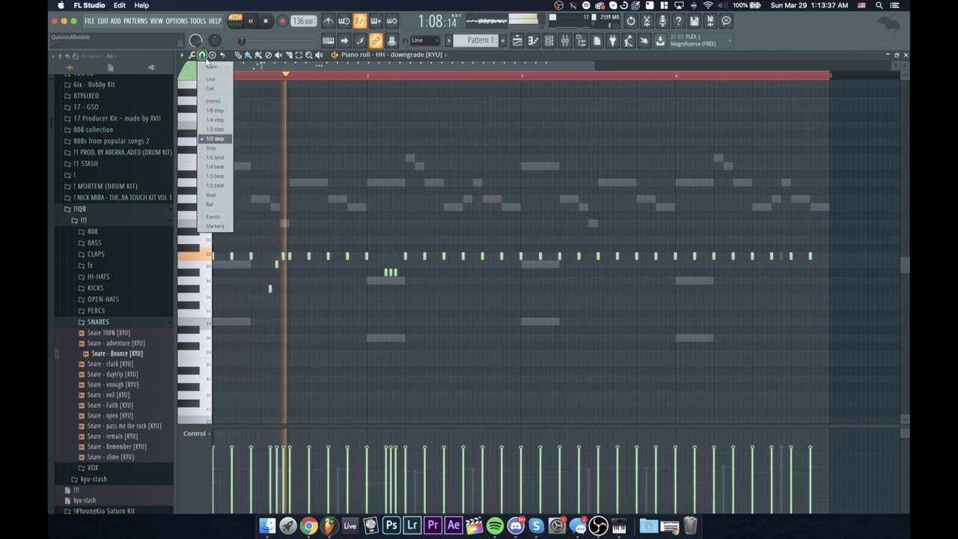
{"action": "left_click", "coordinate": [221, 129]}
{"action": "key", "text": "space"}
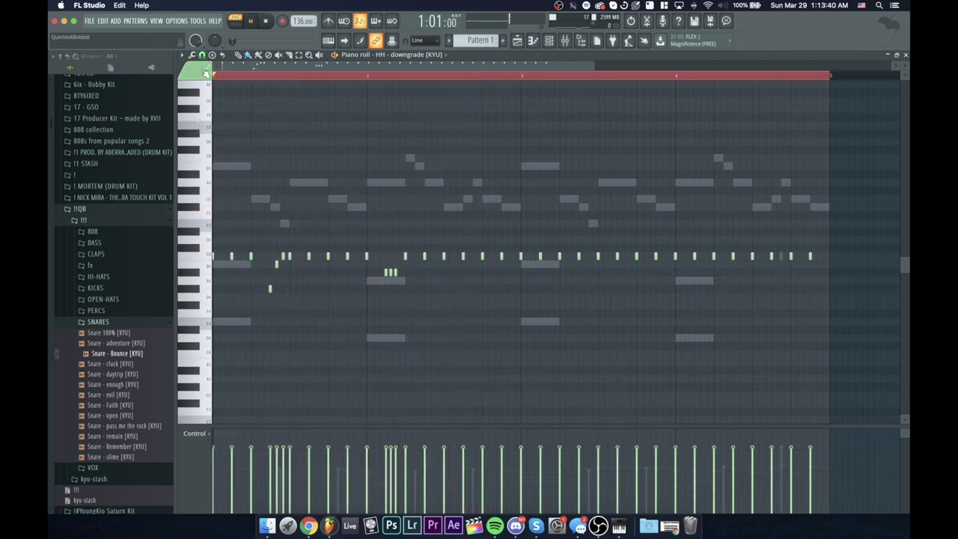
Step: Replay the hi-hat pattern and set the piano roll snap to 1/6 beat
{"action": "key", "text": "space"}
{"action": "left_click", "coordinate": [207, 73]}
{"action": "left_click", "coordinate": [212, 111]}
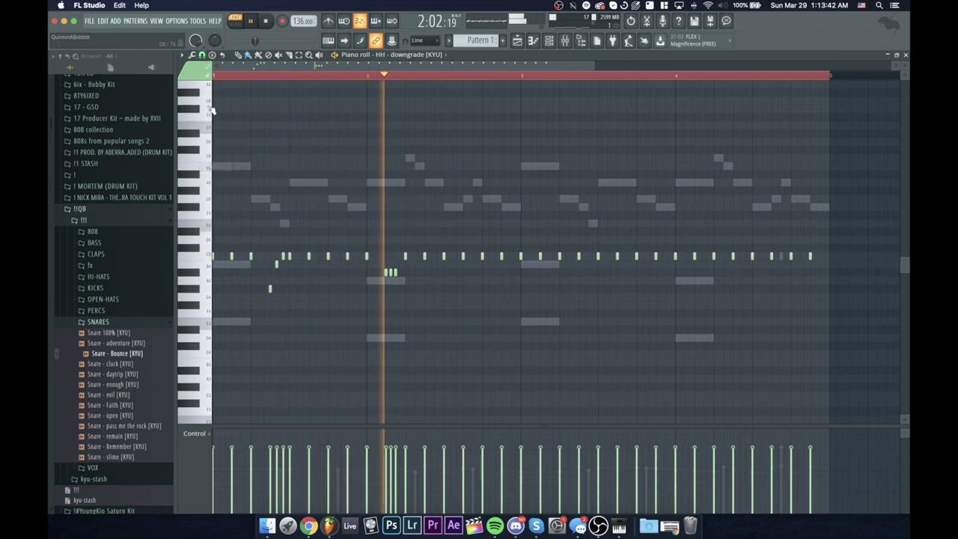
{"action": "left_click", "coordinate": [202, 54]}
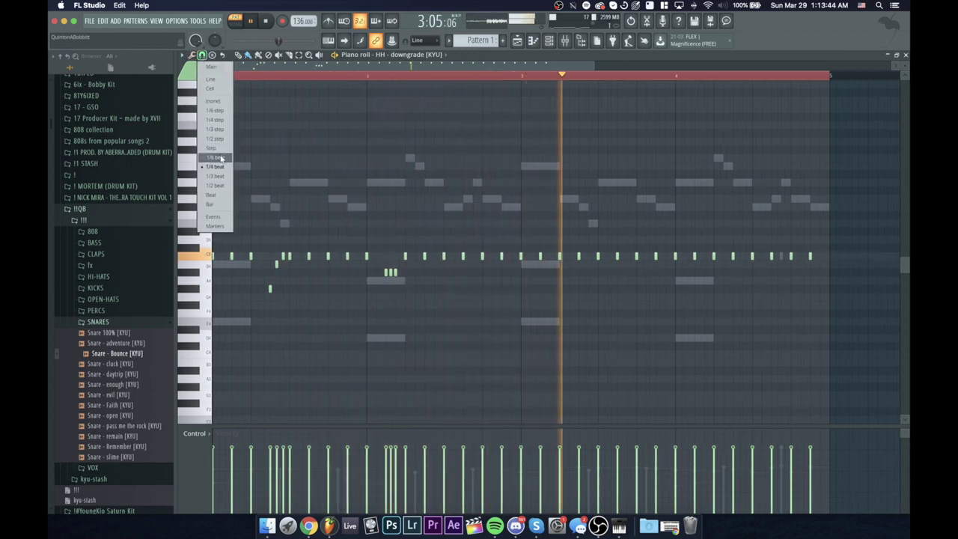
{"action": "left_click", "coordinate": [221, 158]}
Step: Add a C5 hi-hat roll at 1/6-beat spacing from step 15 of bar 2 up to bar 3 and audition it
{"action": "key", "text": "space"}
{"action": "key", "text": "space"}
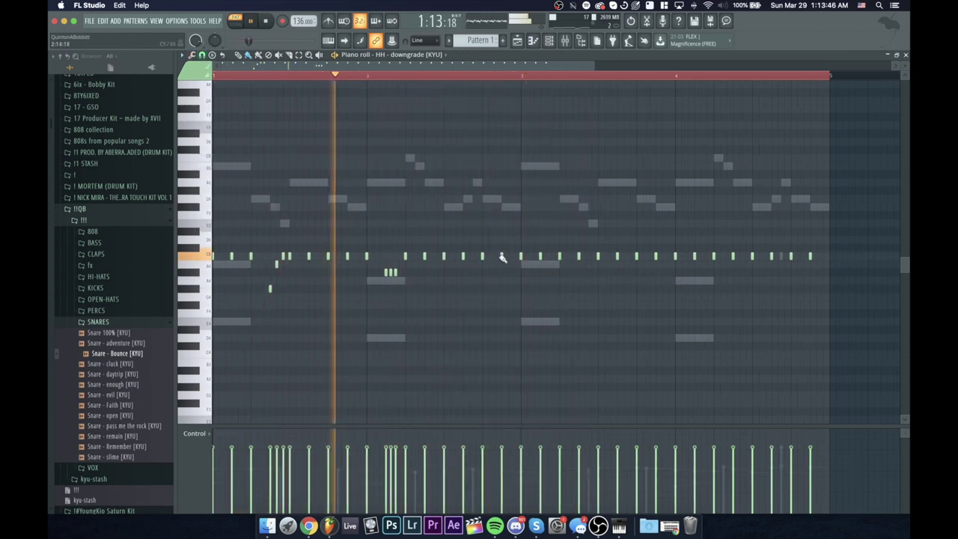
{"action": "left_click_drag", "start_coordinate": [503, 257], "coordinate": [517, 261]}
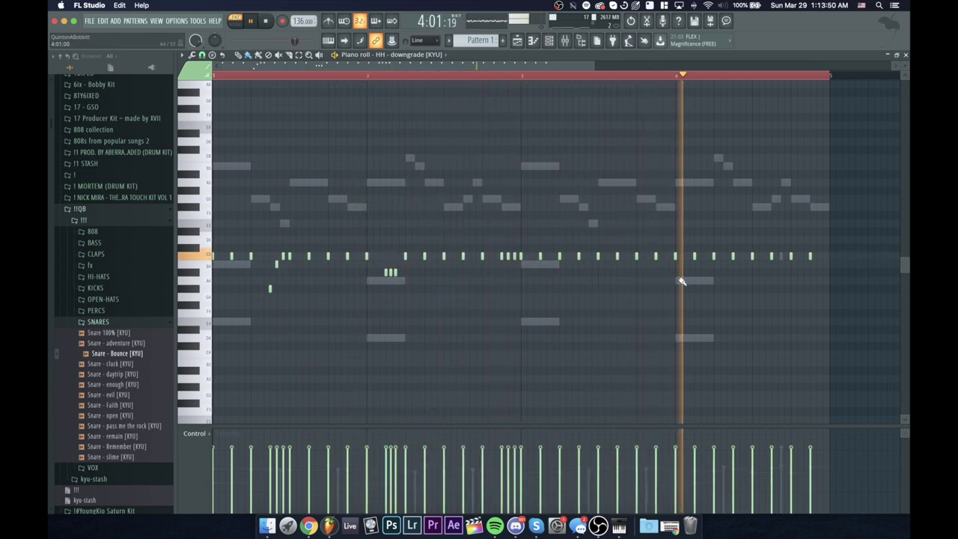
{"action": "key", "text": "space"}
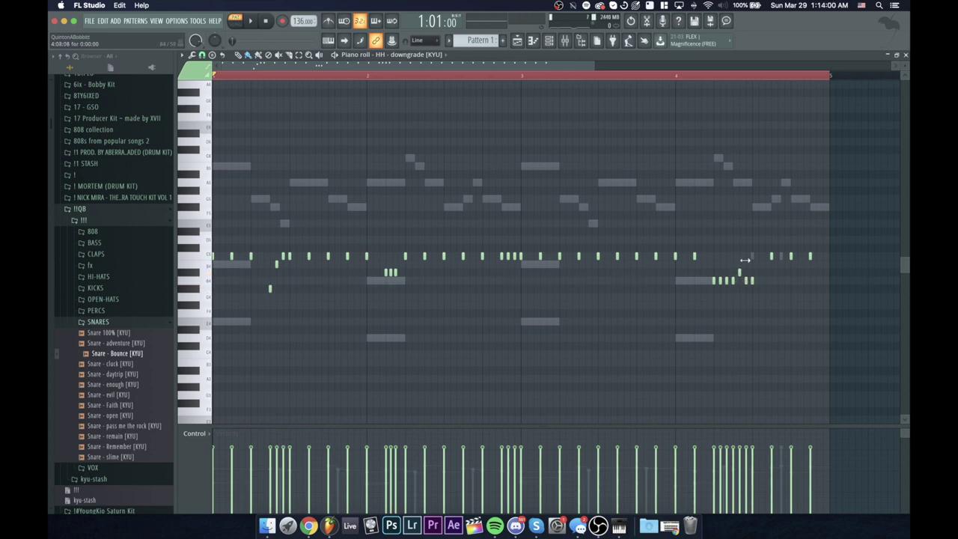
Step: Shape the bar 4 hi-hat roll to rise from A4 to C5, lower the last two hi-hats to G#4, and audition the pattern
{"action": "left_click_drag", "start_coordinate": [744, 265], "coordinate": [753, 278]}
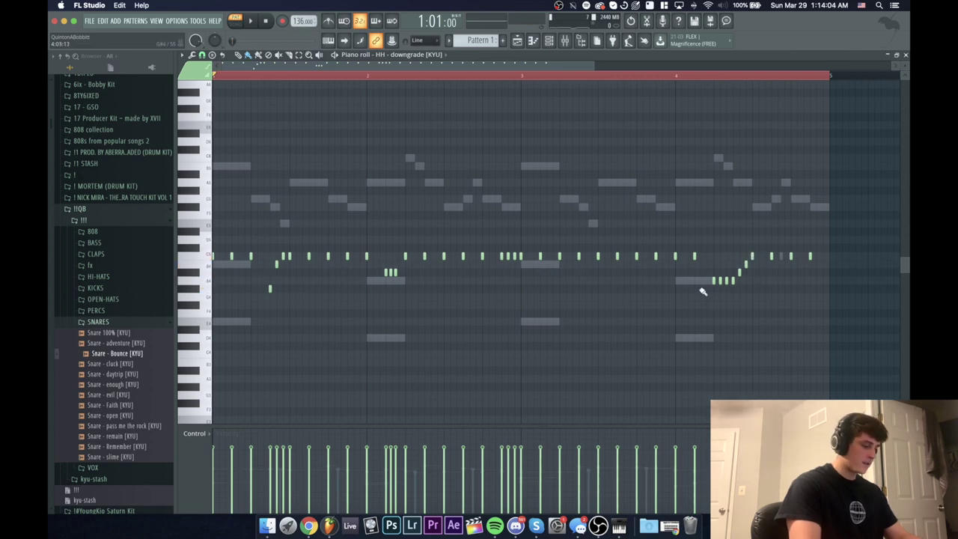
{"action": "left_click_drag", "start_coordinate": [708, 237], "coordinate": [762, 323]}
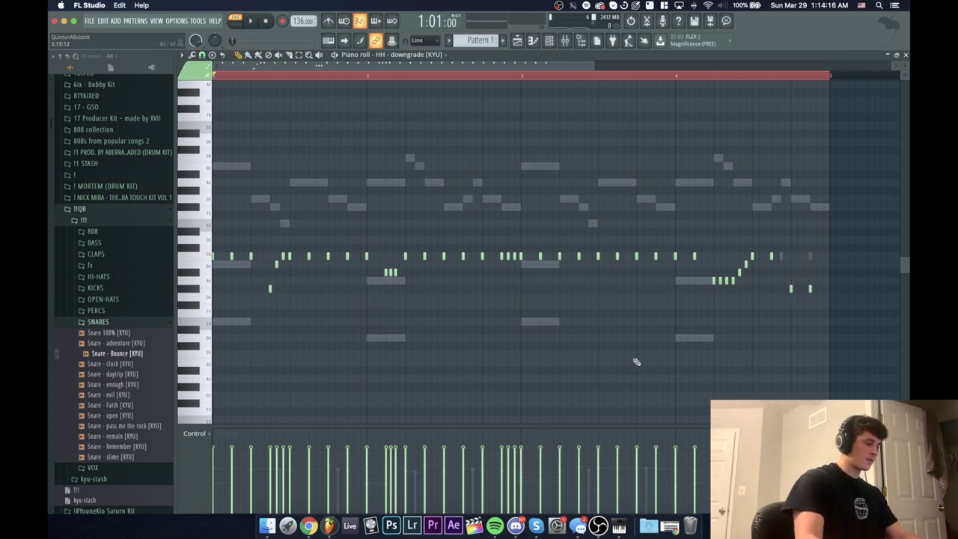
{"action": "key", "text": "space"}
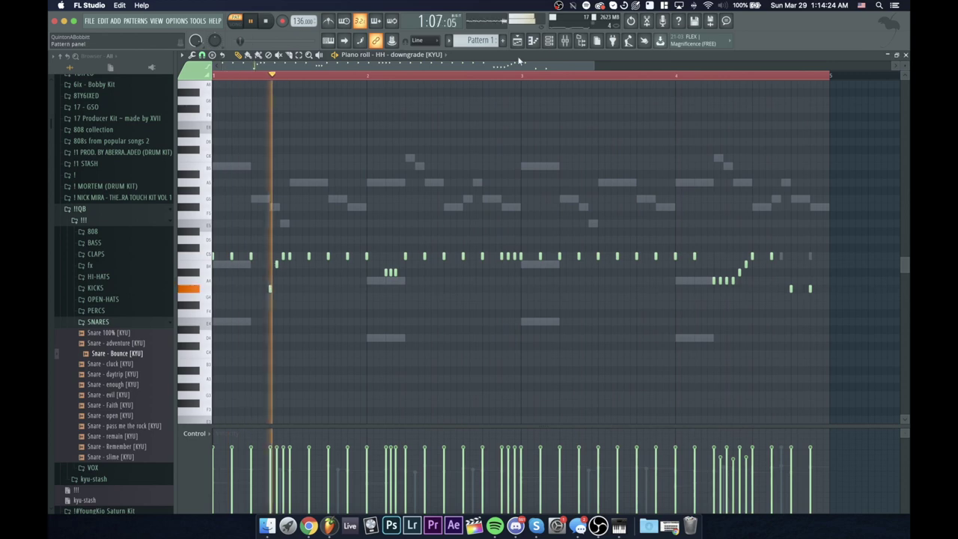
{"action": "key", "text": "space"}
Step: Open the 808 sample folder and the piano roll of the 808 - wheezer channel
{"action": "left_click", "coordinate": [550, 42]}
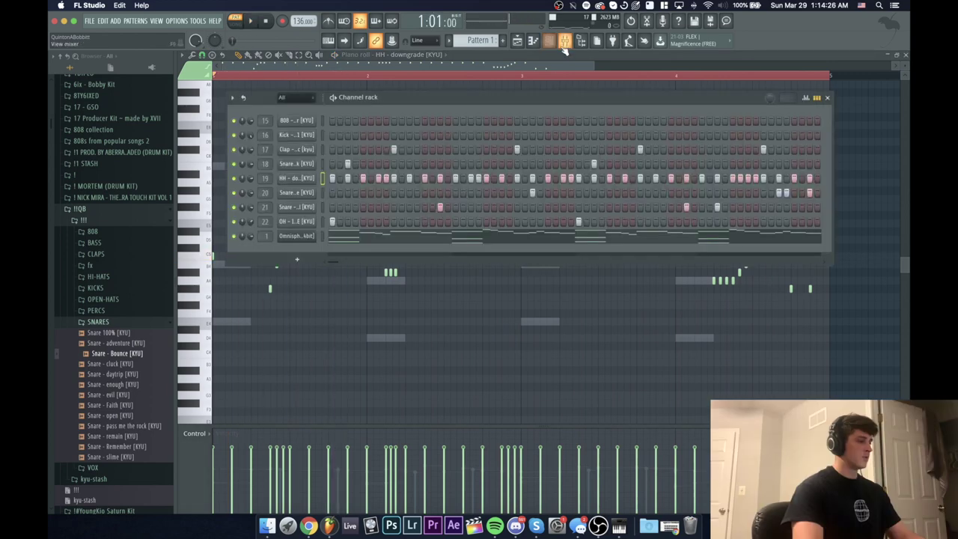
{"action": "left_click", "coordinate": [105, 322]}
{"action": "left_click", "coordinate": [122, 233]}
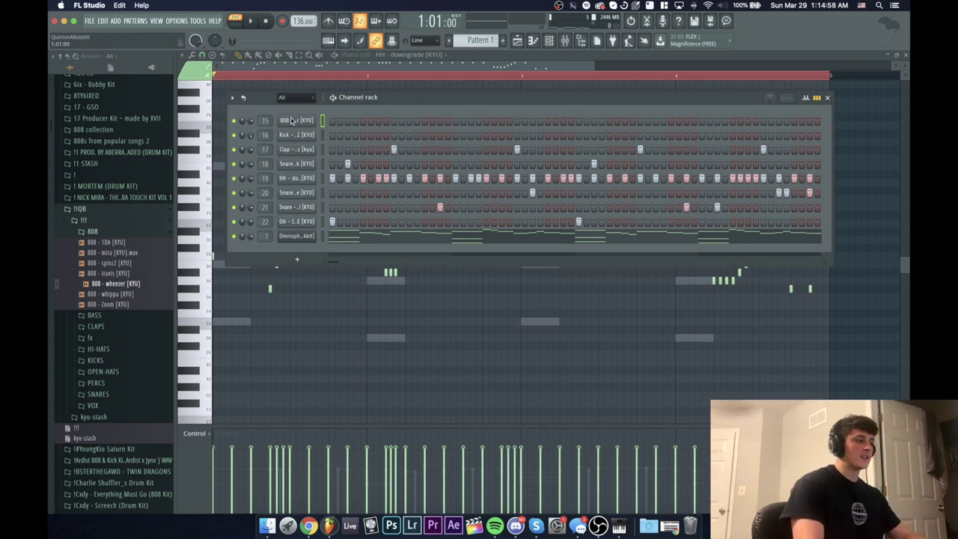
{"action": "right_click", "coordinate": [297, 123]}
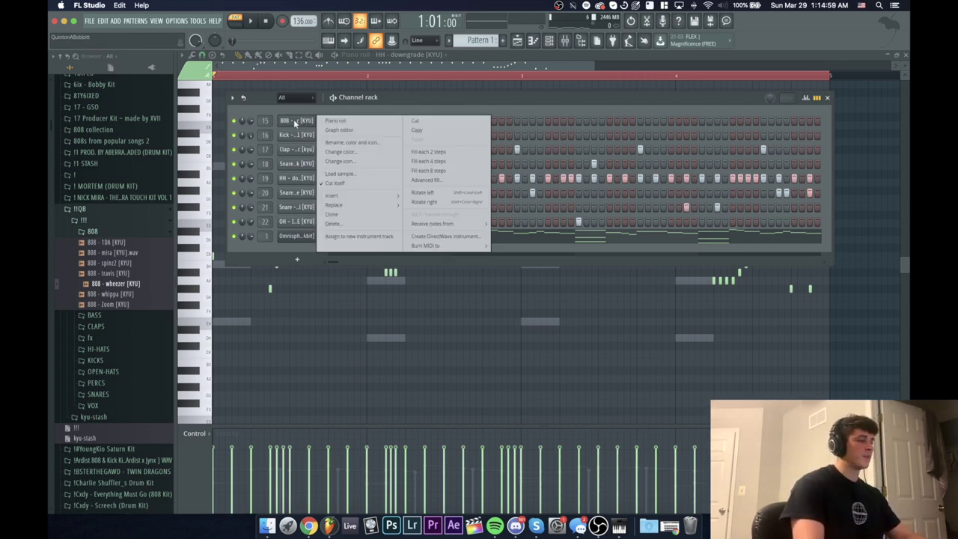
{"action": "left_click", "coordinate": [332, 121]}
{"action": "left_click", "coordinate": [283, 77]}
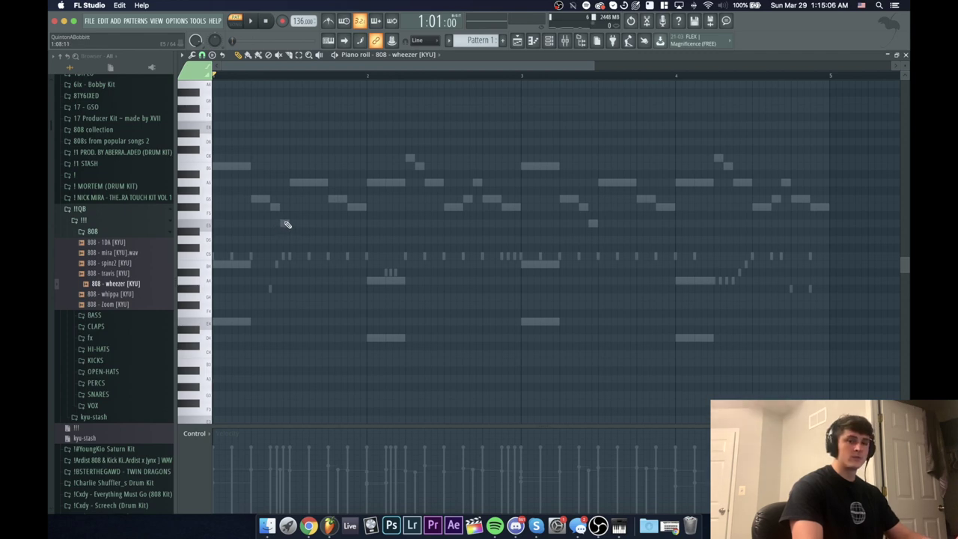
Step: Place a short E5 808 note at the start of bar 1, raise it an octave to E6 and audition it
{"action": "left_click", "coordinate": [203, 225]}
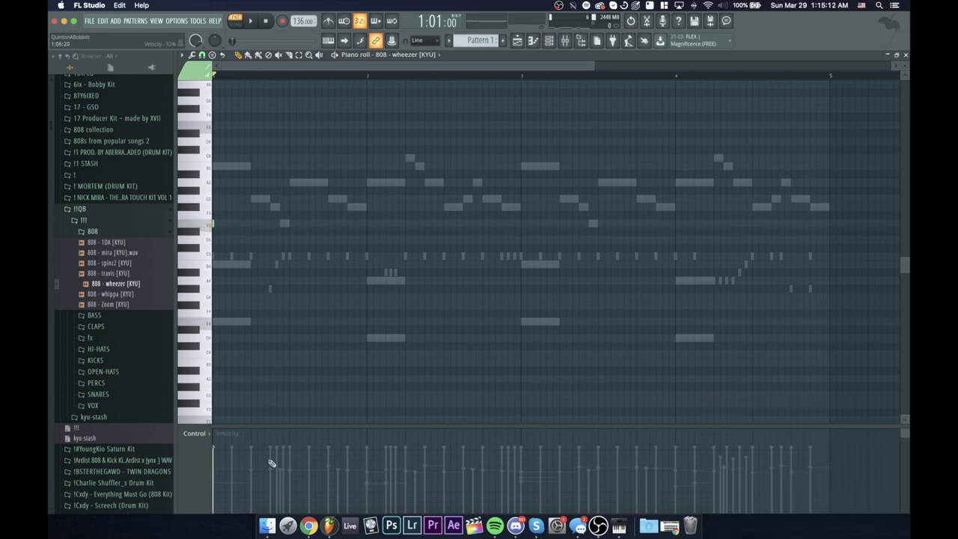
{"action": "key", "text": "space"}
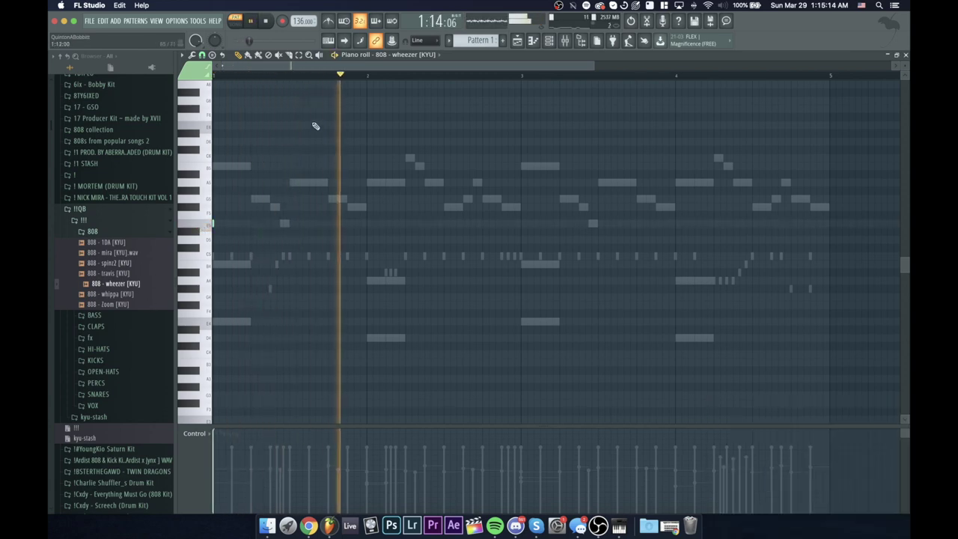
{"action": "key", "text": "space"}
{"action": "key", "text": "space"}
{"action": "key", "text": "space"}
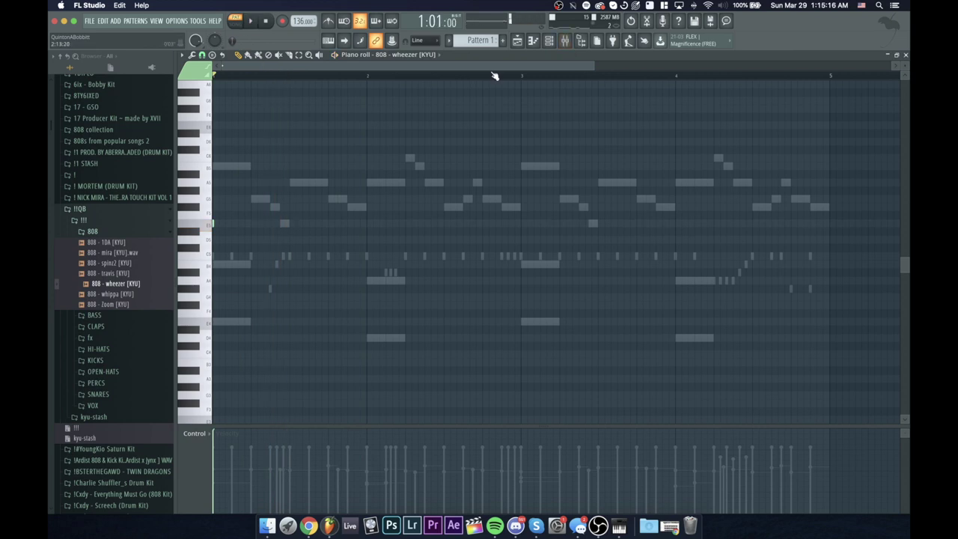
{"action": "key", "text": "space"}
{"action": "key", "text": "space"}
{"action": "key", "text": "space"}
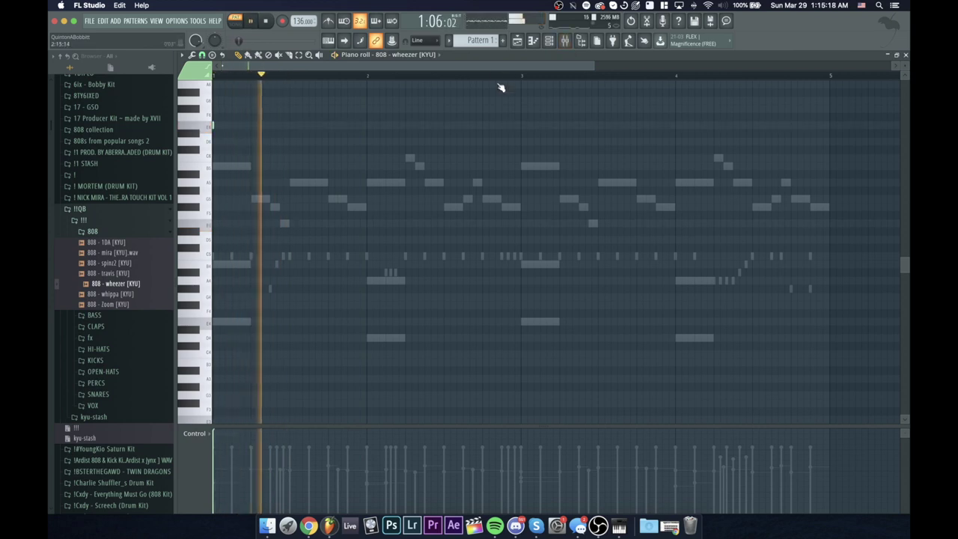
Step: Try a second E6 808 note on step 3 of bar 1 and audition the pattern
{"action": "key", "text": "space"}
{"action": "key", "text": "space"}
{"action": "key", "text": "space"}
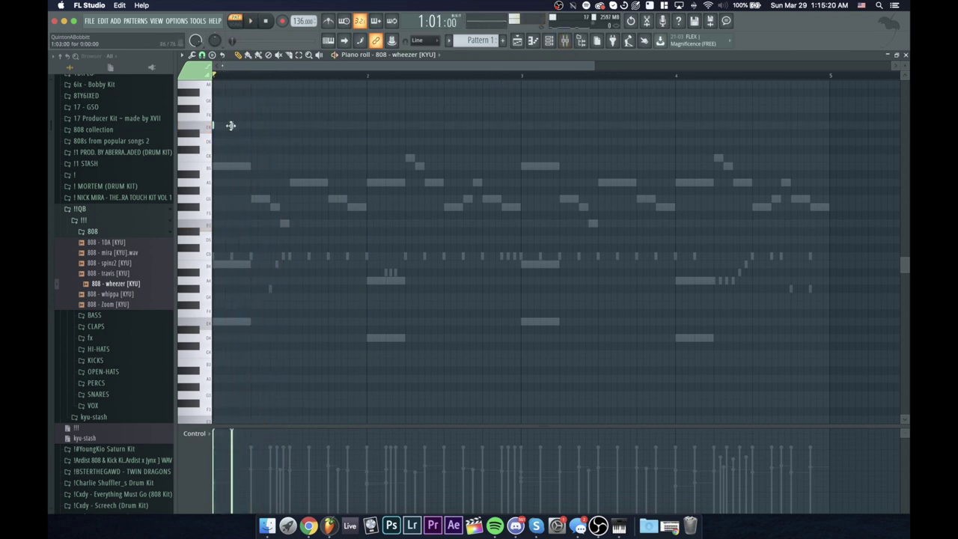
{"action": "key", "text": "space"}
{"action": "key", "text": "space"}
{"action": "key", "text": "space"}
{"action": "key", "text": "space"}
{"action": "key", "text": "space"}
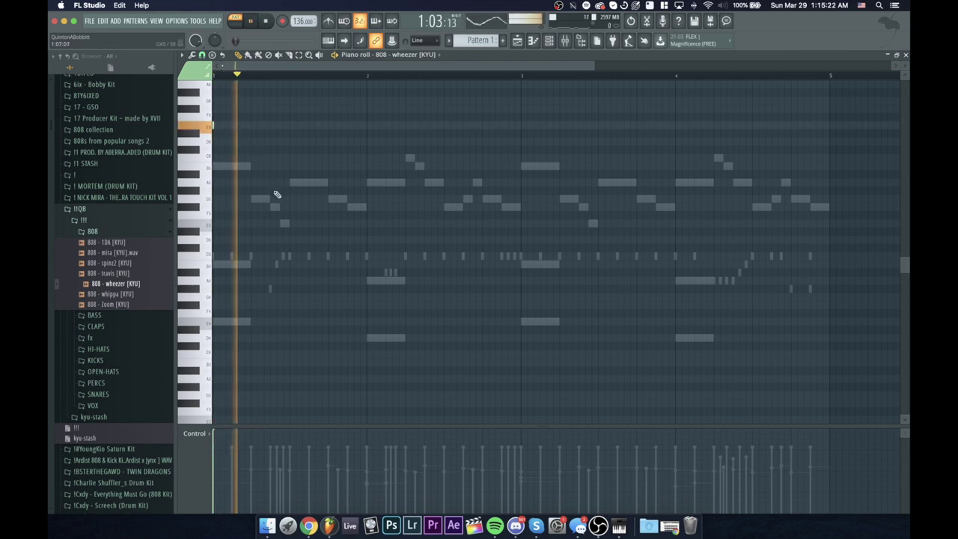
Step: Add a short E5 808 note on step 7 of bar 1 and audition it with the pattern
{"action": "key", "text": "space"}
{"action": "key", "text": "space"}
{"action": "left_click", "coordinate": [270, 223]}
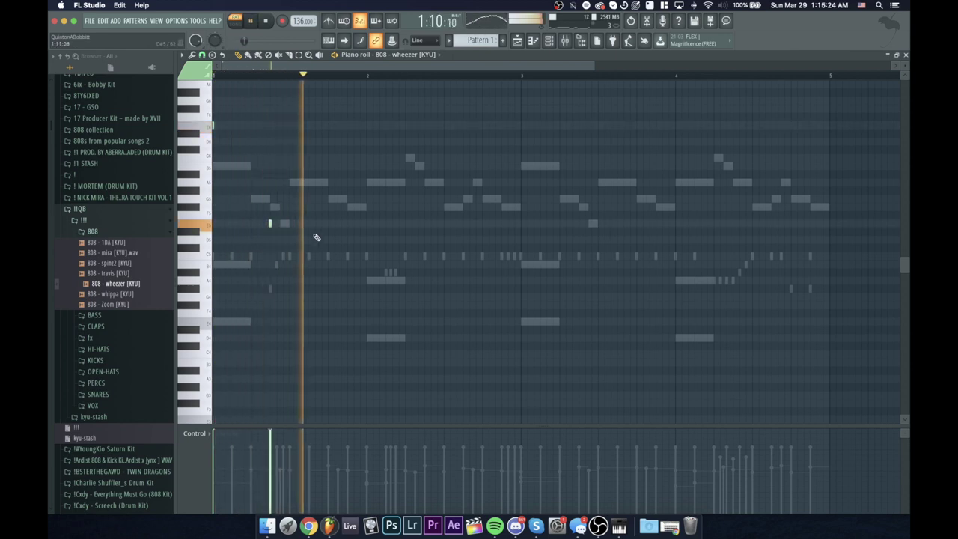
{"action": "key", "text": "space"}
{"action": "key", "text": "space"}
{"action": "key", "text": "space"}
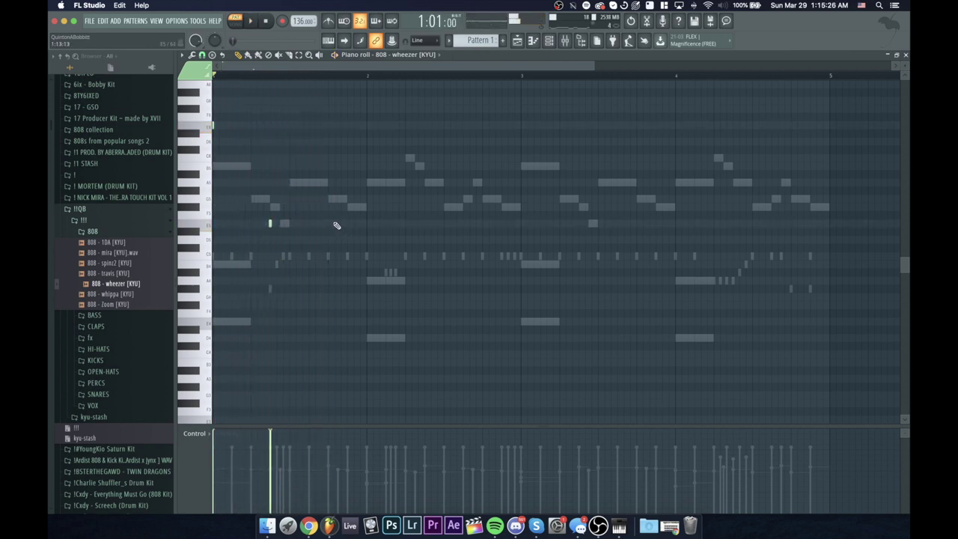
{"action": "key", "text": "space"}
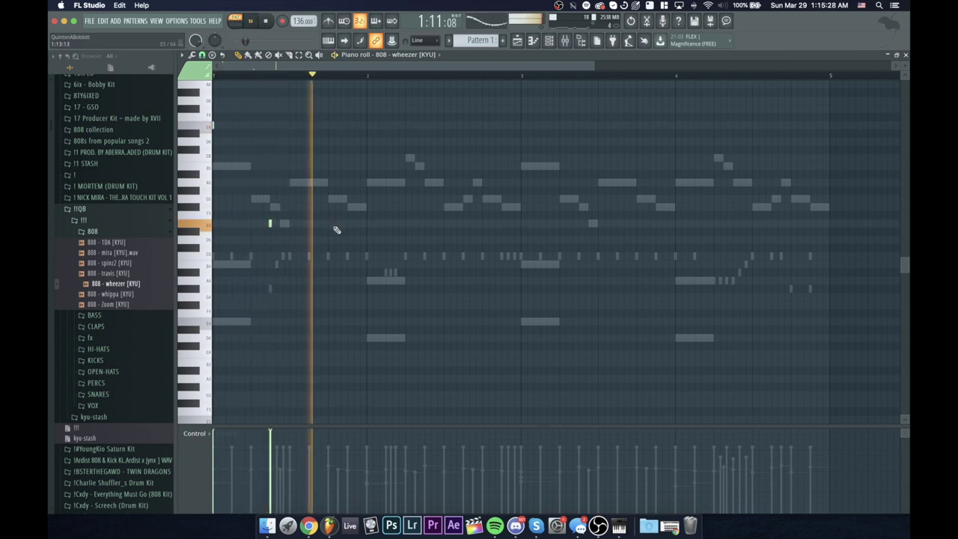
{"action": "key", "text": "space"}
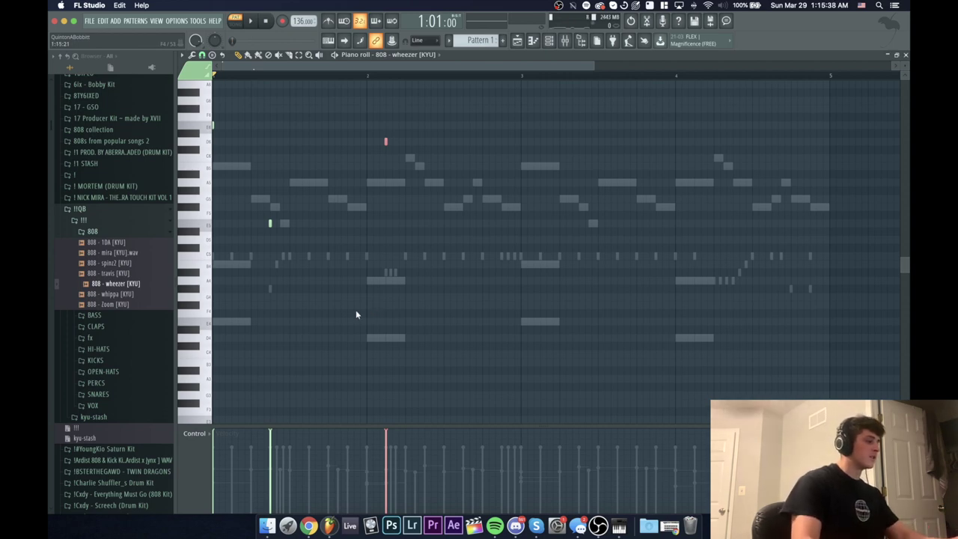
Step: Try a short D6 808 note on step 3 of bar 2, audition it and remove it
{"action": "key", "text": "super+d"}
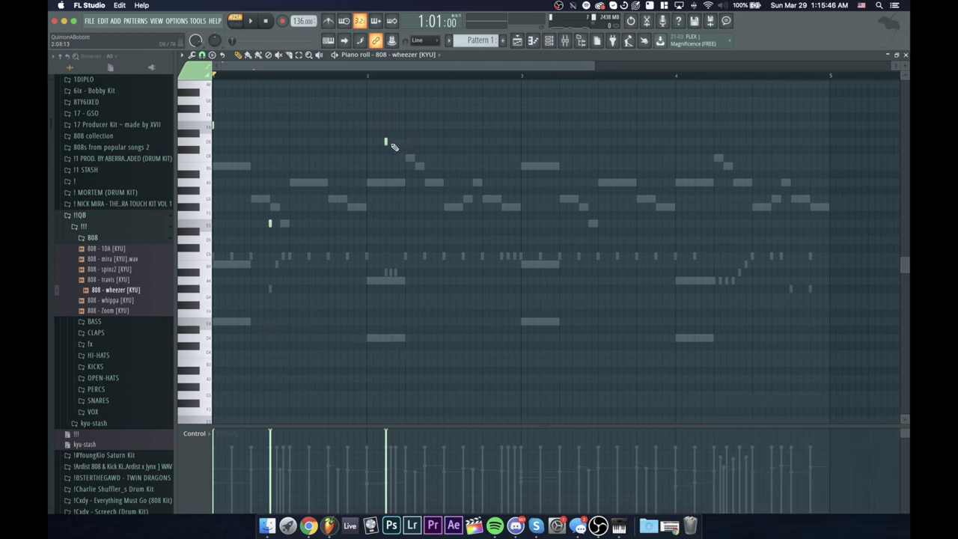
{"action": "key", "text": "space"}
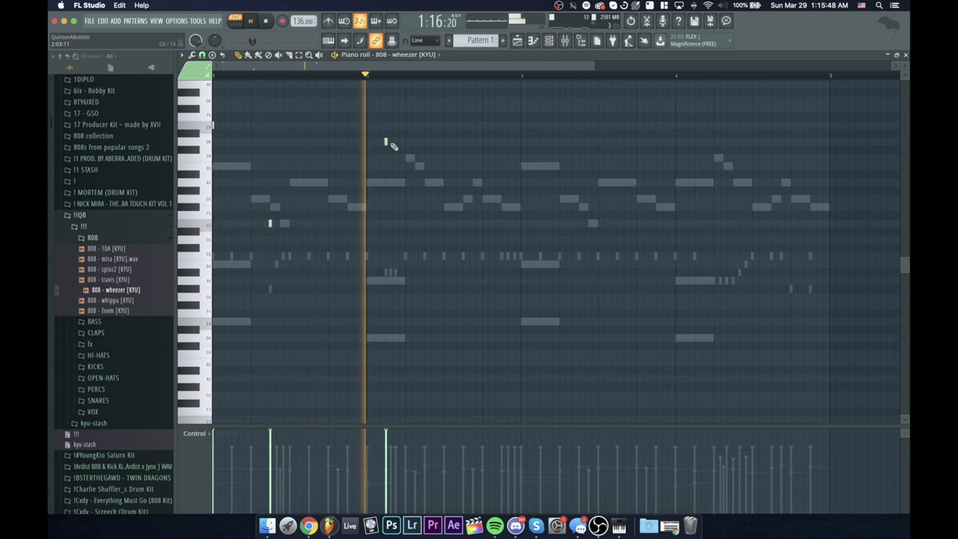
{"action": "key", "text": "space"}
{"action": "right_click", "coordinate": [386, 143]}
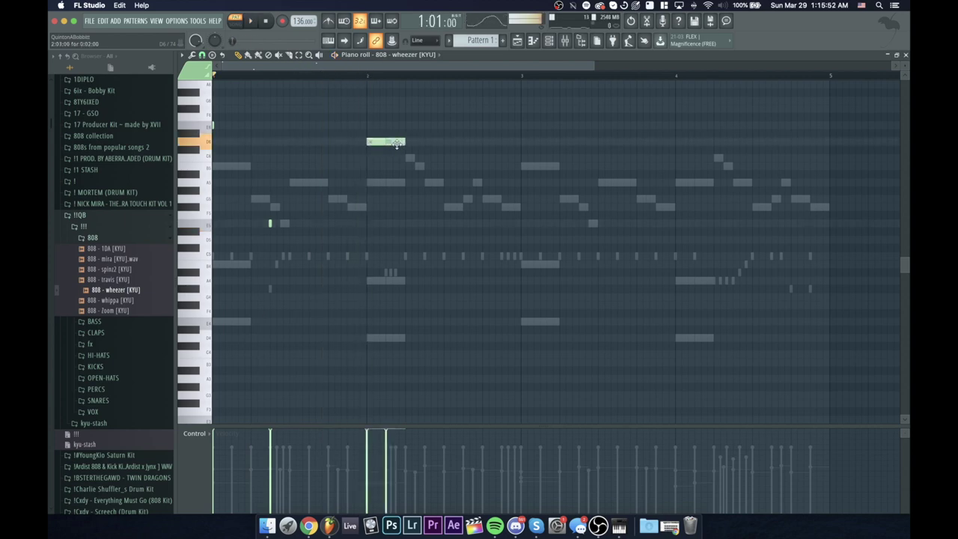
Step: Place two-step D6 808 notes on steps 1 and 5 of bar 2, lower them an octave to D5 and replay the pattern
{"action": "left_click_drag", "start_coordinate": [420, 144], "coordinate": [372, 139]}
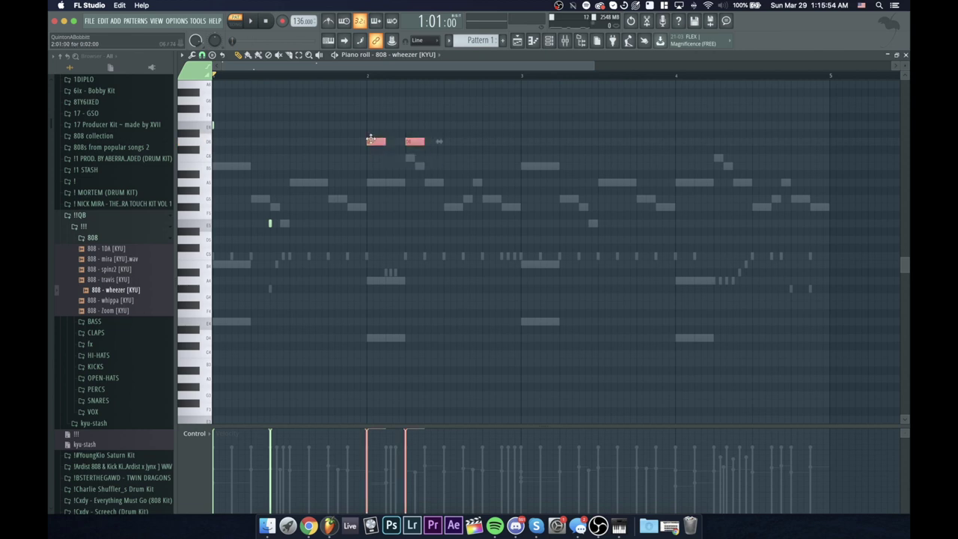
{"action": "key", "text": "super+Down"}
{"action": "key", "text": "space"}
{"action": "key", "text": "super+d"}
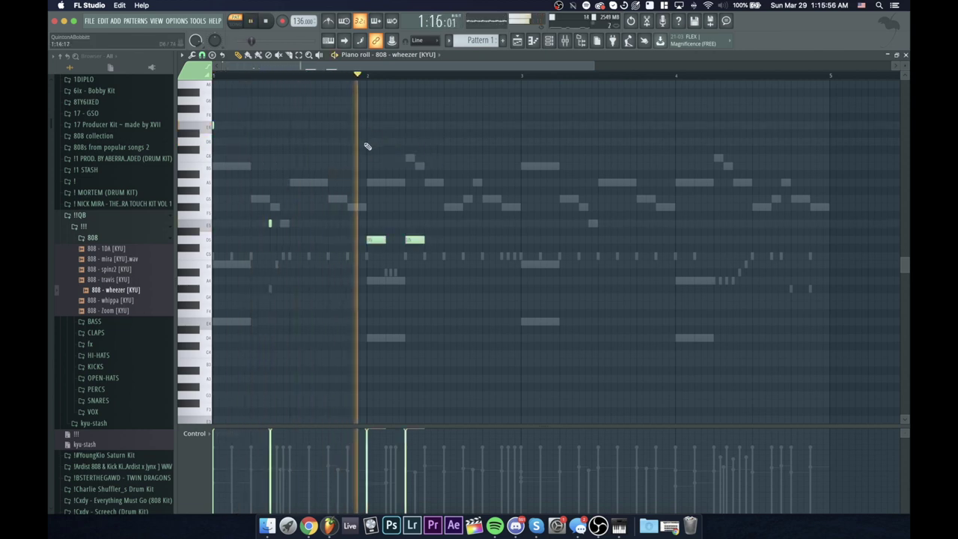
{"action": "key", "text": "space"}
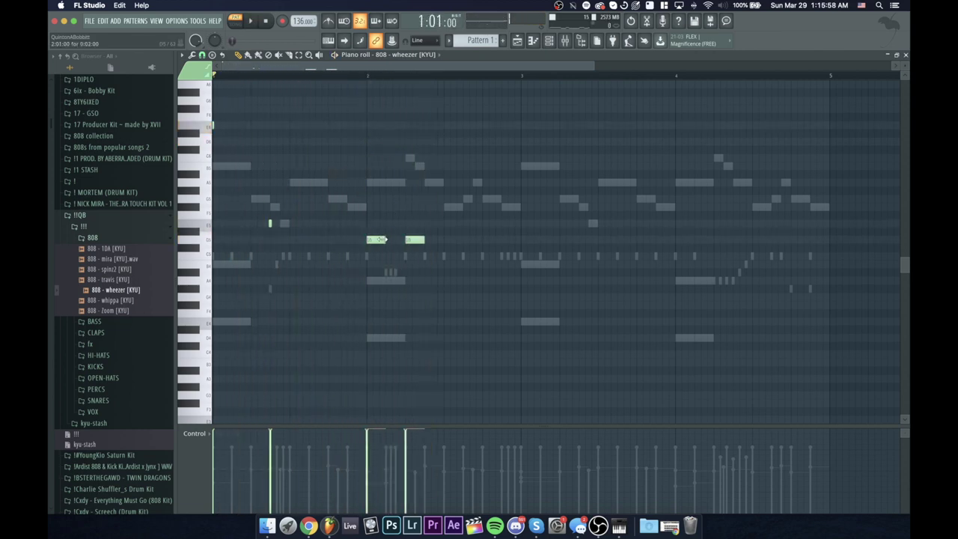
Step: With the snap set to Step, shorten the first D5 808 note to one step and move the second to step 3 of bar 2
{"action": "left_click", "coordinate": [202, 56]}
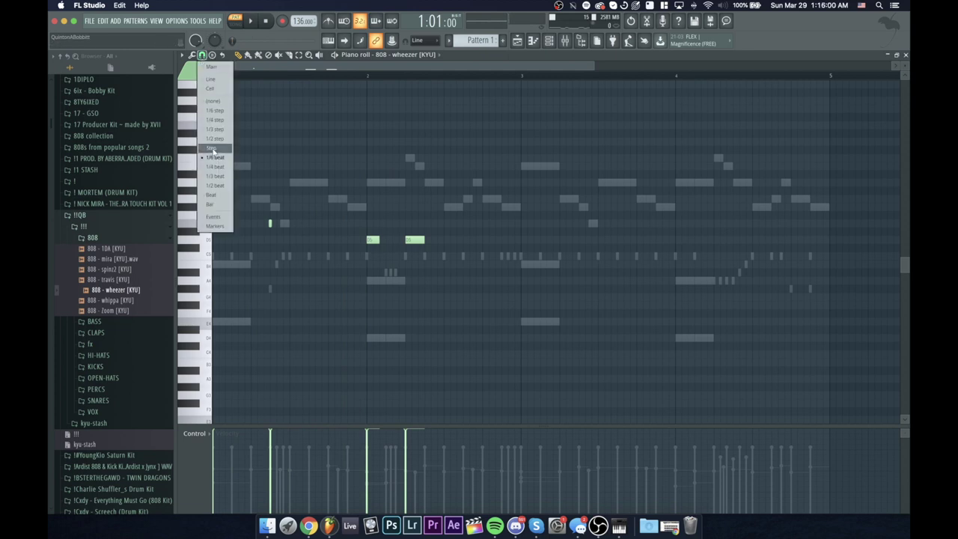
{"action": "left_click", "coordinate": [212, 149]}
{"action": "left_click_drag", "start_coordinate": [336, 222], "coordinate": [441, 255]}
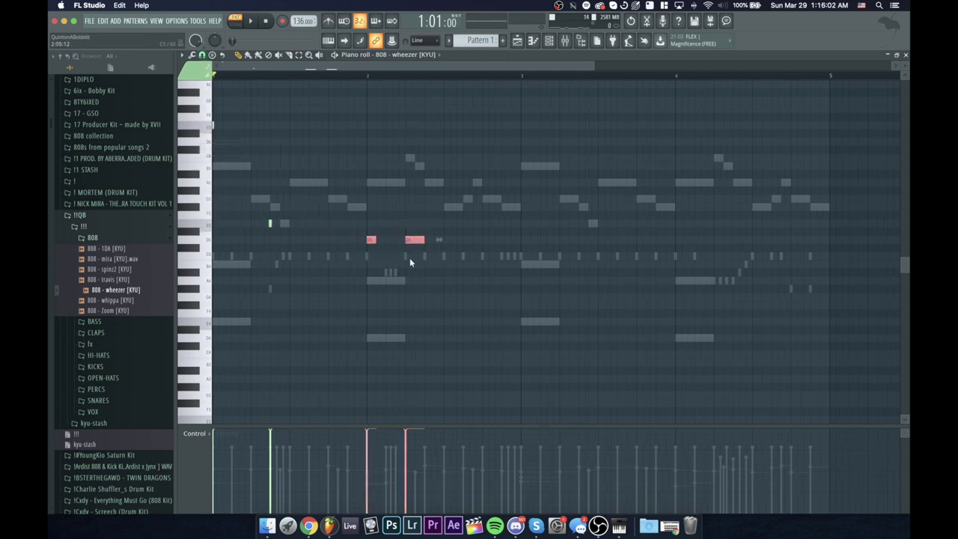
{"action": "key", "text": "space"}
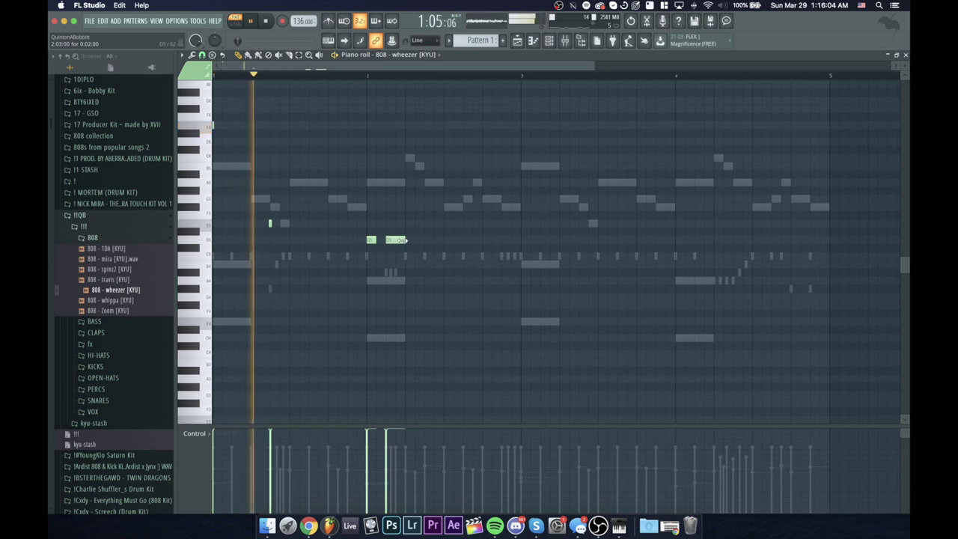
{"action": "key", "text": "space"}
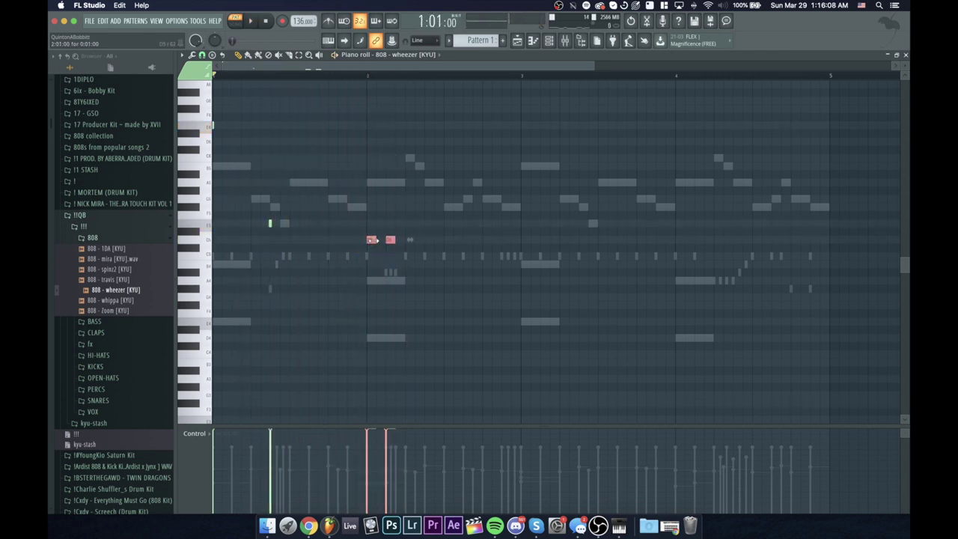
Step: Set both D5 808 notes in bar 2 to about one and a half steps long and audition them
{"action": "left_click", "coordinate": [385, 257]}
{"action": "key", "text": "space"}
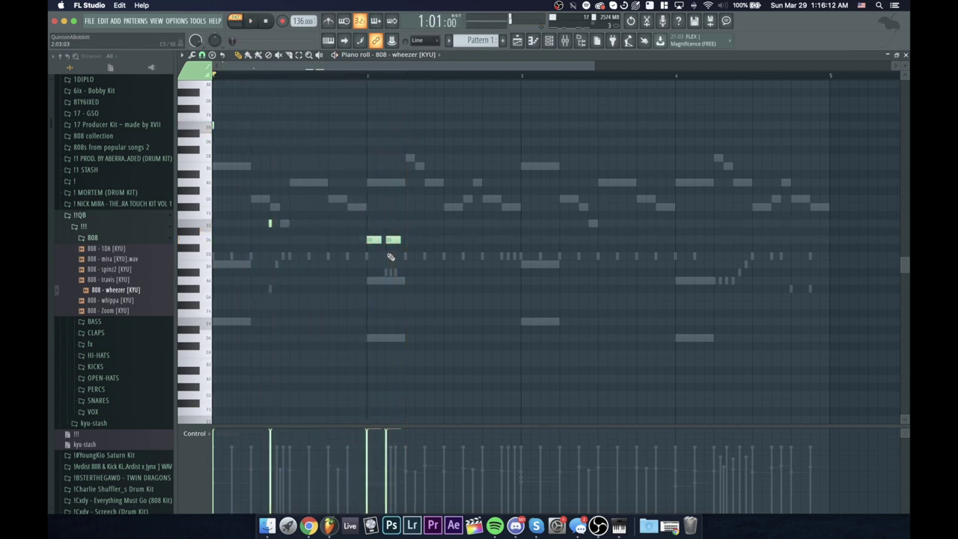
{"action": "key", "text": "space"}
Step: Move the two D5 808 notes to steps 5 and 7 of bar 2 and replay the pattern
{"action": "left_click_drag", "start_coordinate": [407, 256], "coordinate": [354, 235]}
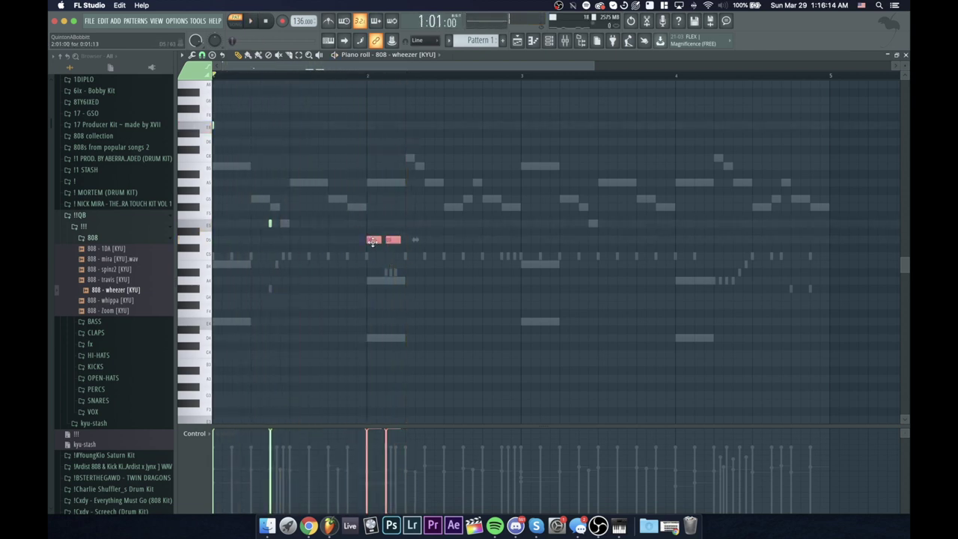
{"action": "left_click", "coordinate": [430, 289]}
{"action": "key", "text": "space"}
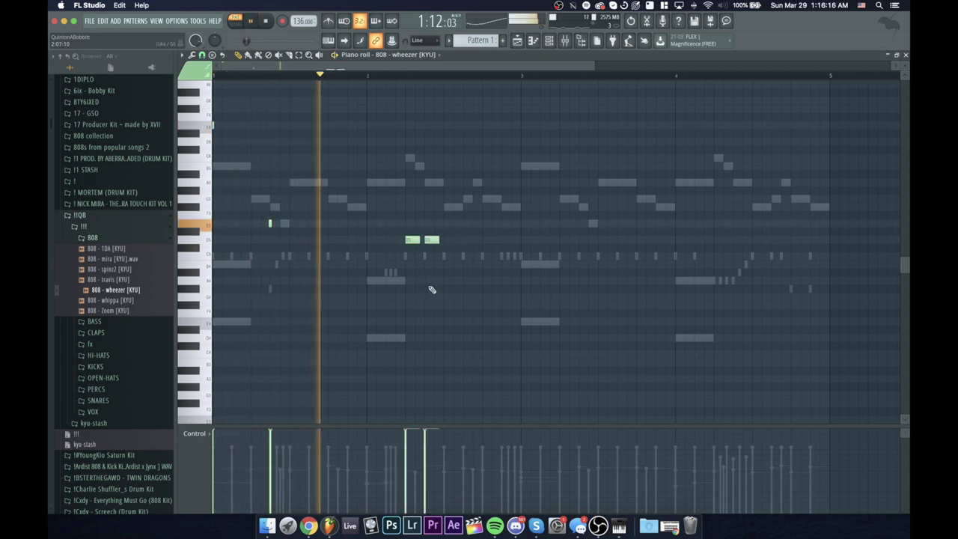
Step: Place D6 808 notes on steps 11 and 15 of bar 2, trim the last to the bar's end and replay the pattern
{"action": "key", "text": "space"}
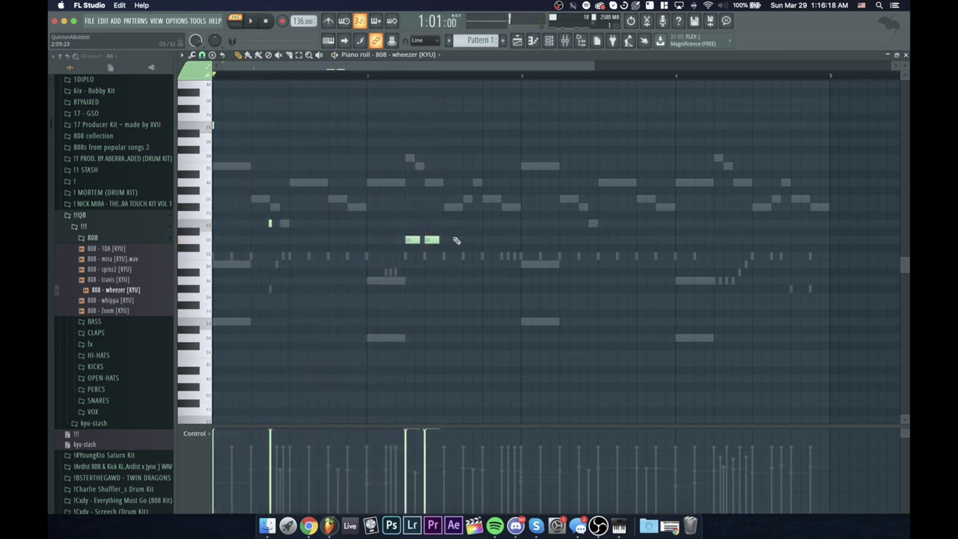
{"action": "key", "text": "space"}
{"action": "left_click", "coordinate": [502, 264]}
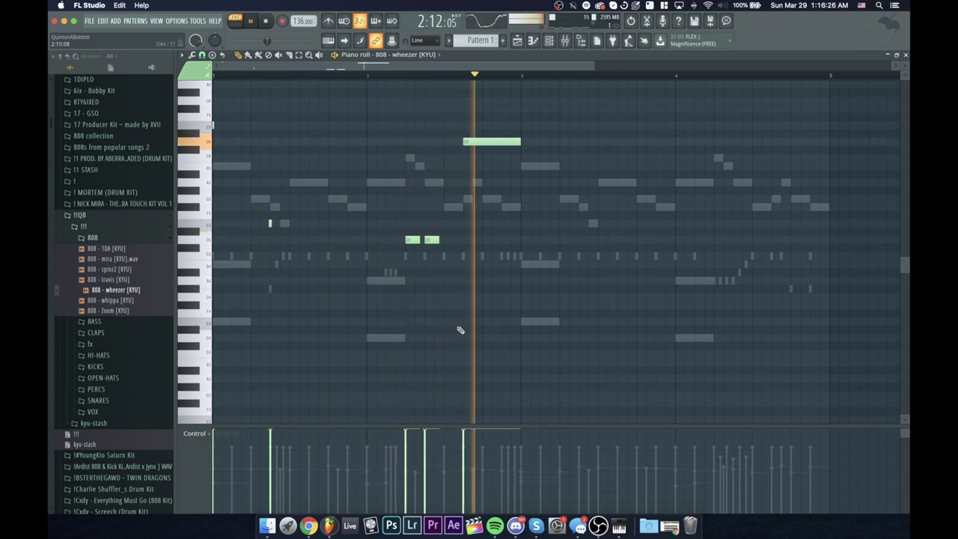
{"action": "key", "text": "space"}
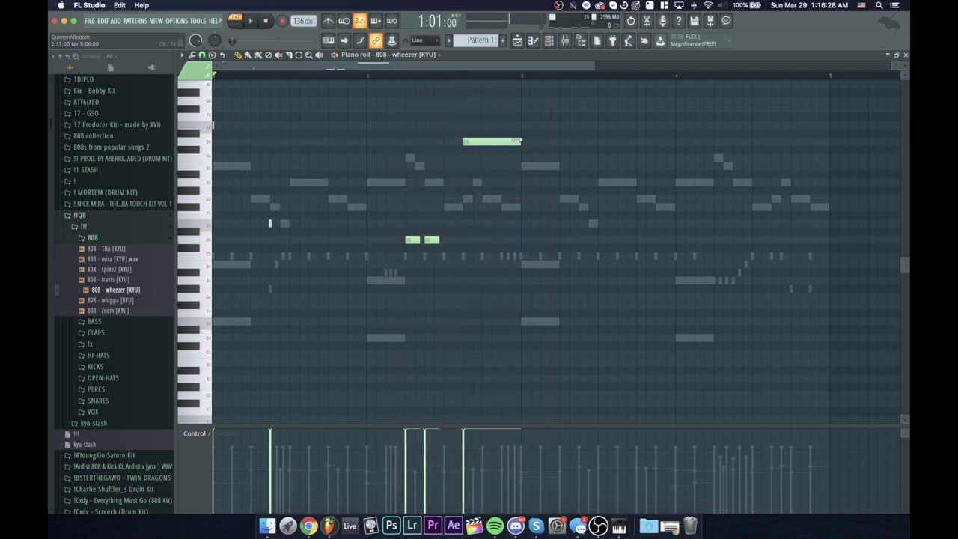
{"action": "key", "text": "space"}
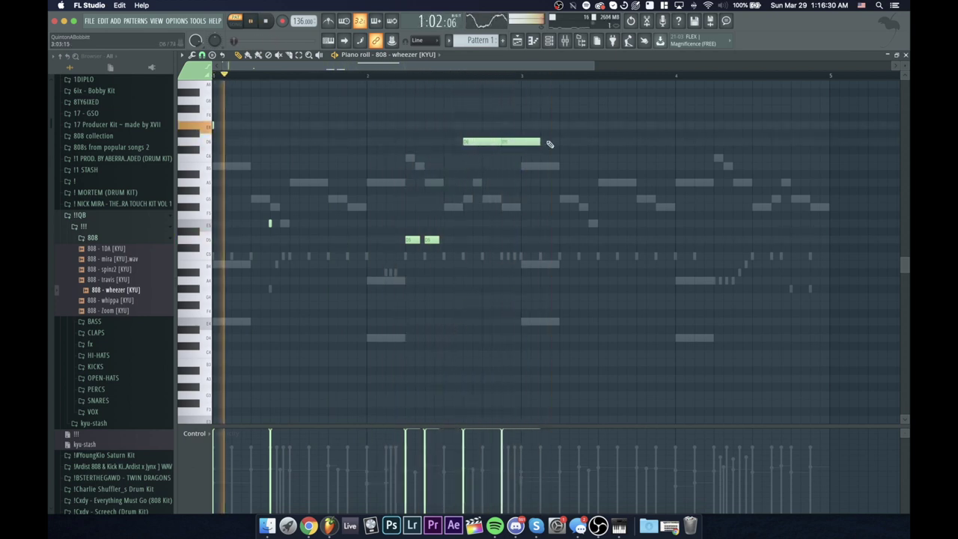
{"action": "left_click_drag", "start_coordinate": [539, 142], "coordinate": [518, 155]}
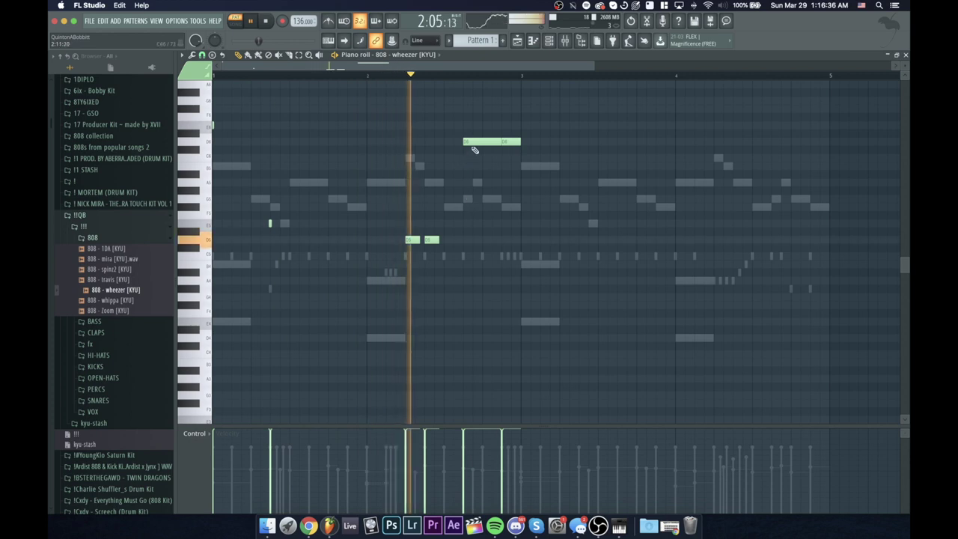
Step: Lower the two closing 808 notes of bar 2 to F#5, audition them and copy the two-bar bassline into bars 3 and 4
{"action": "left_click_drag", "start_coordinate": [477, 142], "coordinate": [476, 173]}
{"action": "key", "text": "space"}
{"action": "key", "text": "space"}
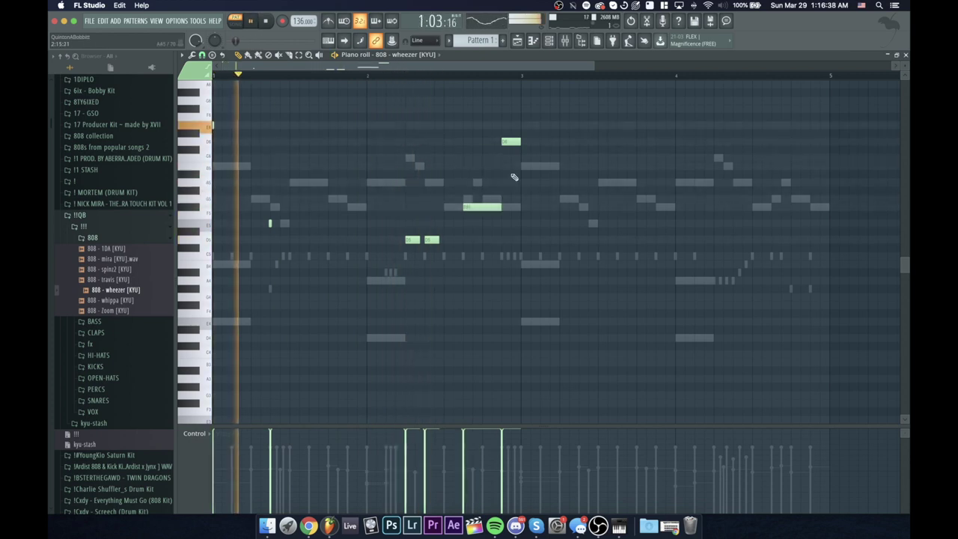
{"action": "left_click_drag", "start_coordinate": [499, 208], "coordinate": [517, 211]}
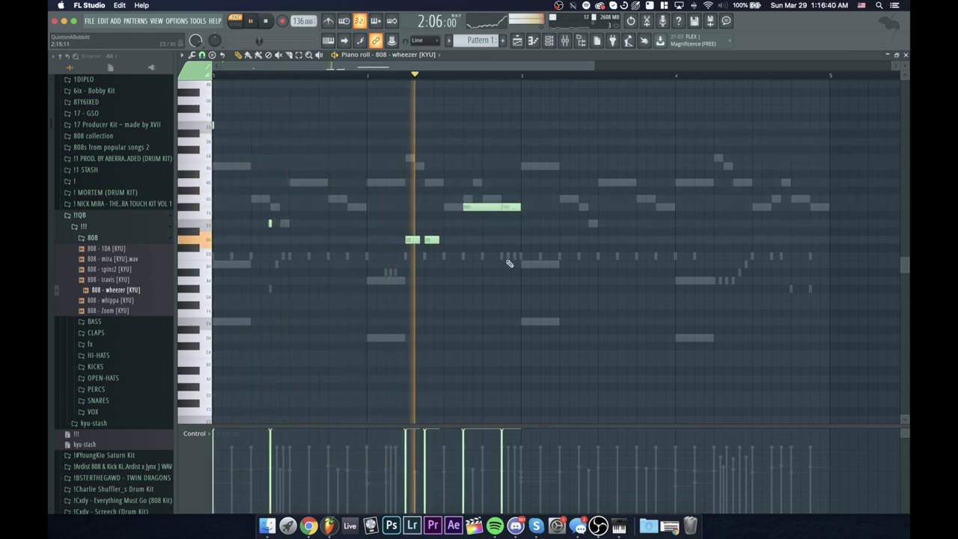
{"action": "key", "text": "space"}
{"action": "key", "text": "space"}
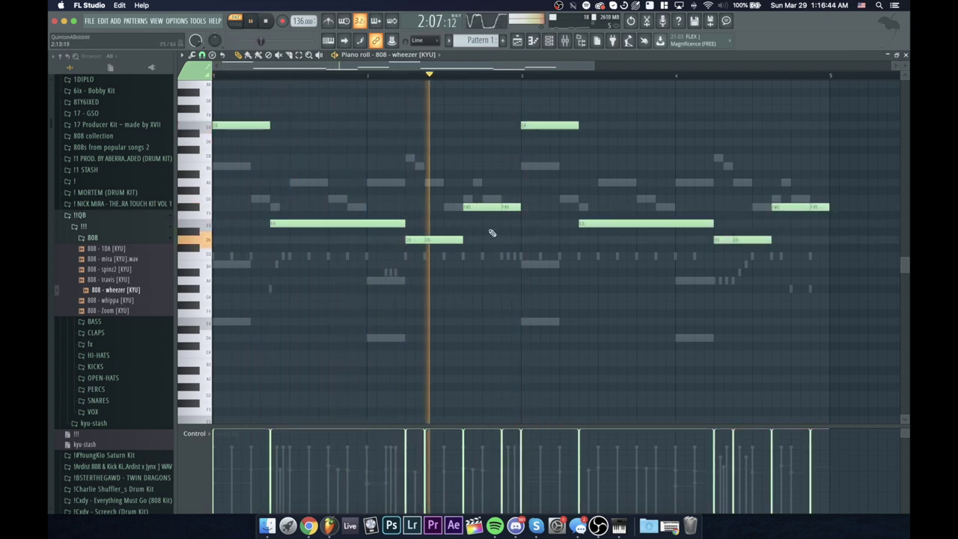
Step: Undo the lengthening of all 808 notes, then extend only the E6 notes to six steps and the E5 notes to 14 steps
{"action": "key", "text": "super+z"}
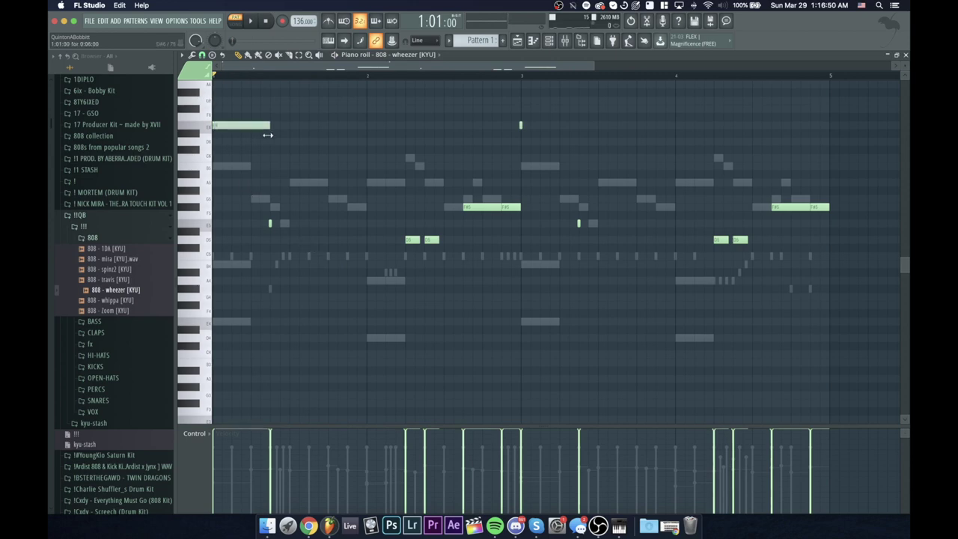
{"action": "left_click", "coordinate": [523, 125]}
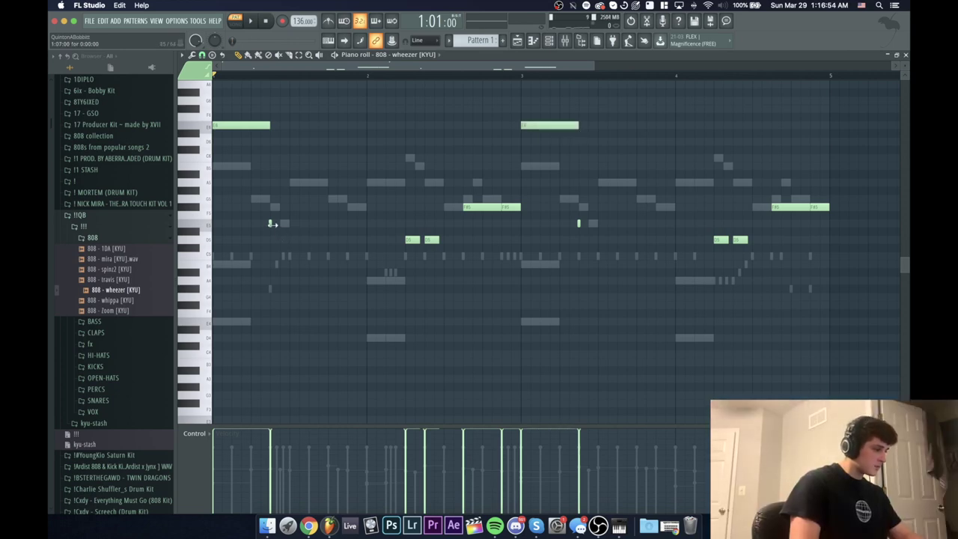
{"action": "left_click_drag", "start_coordinate": [272, 223], "coordinate": [343, 231]}
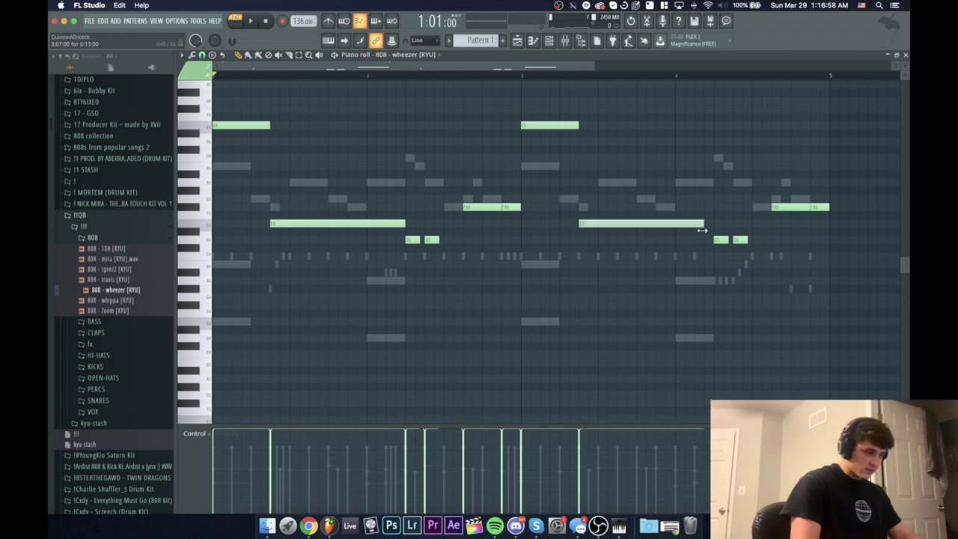
Step: Replay the bassline and lower the 808 note that opens bar 3 by an octave to E5
{"action": "key", "text": "space"}
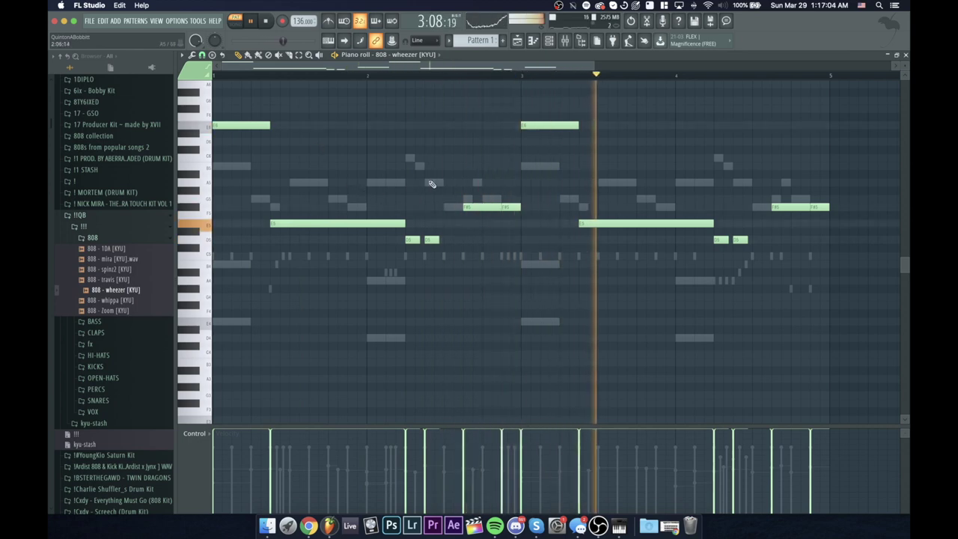
{"action": "left_click_drag", "start_coordinate": [530, 125], "coordinate": [530, 229]}
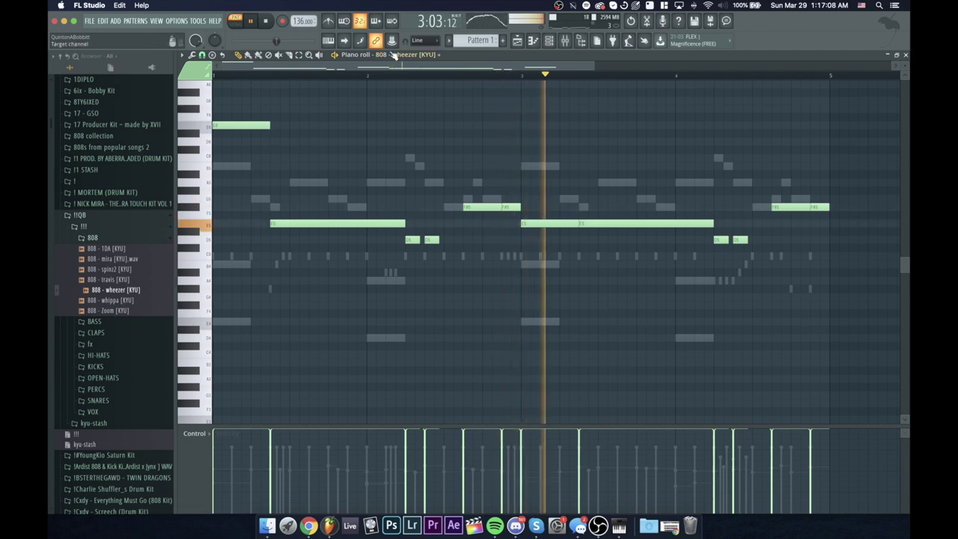
Step: Show the Omnisphere melody in the piano roll, delete the A5, A4 and D4 notes opening bar 2 and replay the pattern
{"action": "scroll", "coordinate": [396, 77], "scroll_direction": "down", "scroll_amount": 1}
{"action": "scroll", "coordinate": [397, 78], "scroll_direction": "down", "scroll_amount": 1}
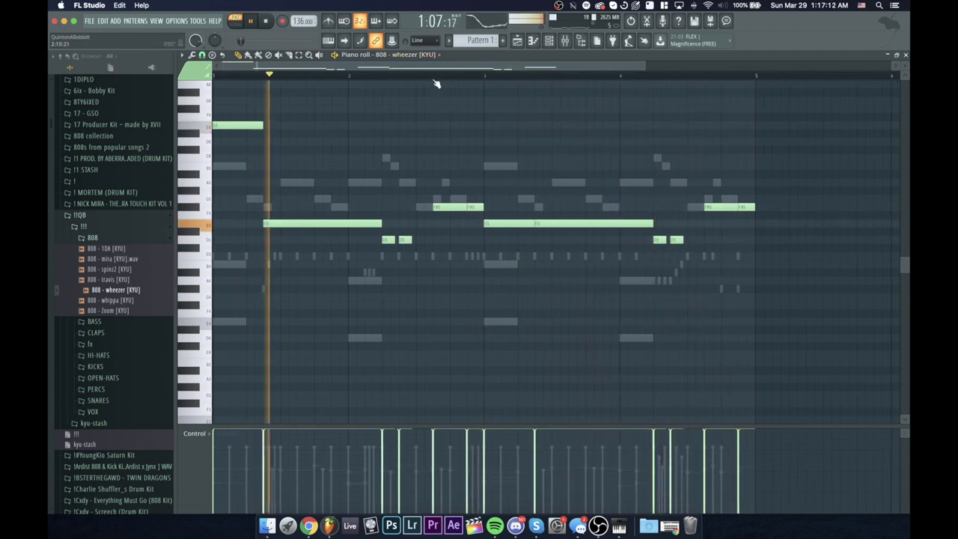
{"action": "scroll", "coordinate": [437, 83], "scroll_direction": "down", "scroll_amount": 1}
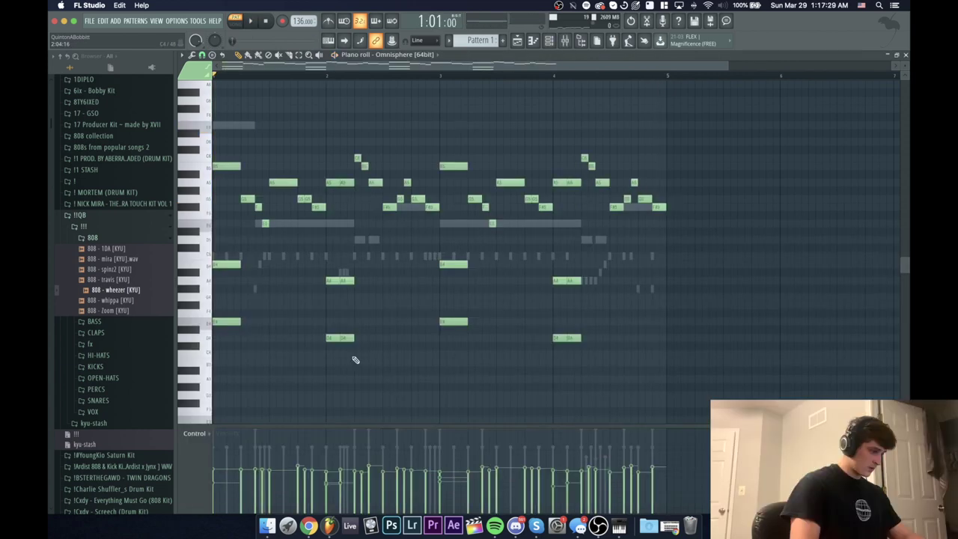
{"action": "left_click_drag", "start_coordinate": [353, 357], "coordinate": [327, 184]}
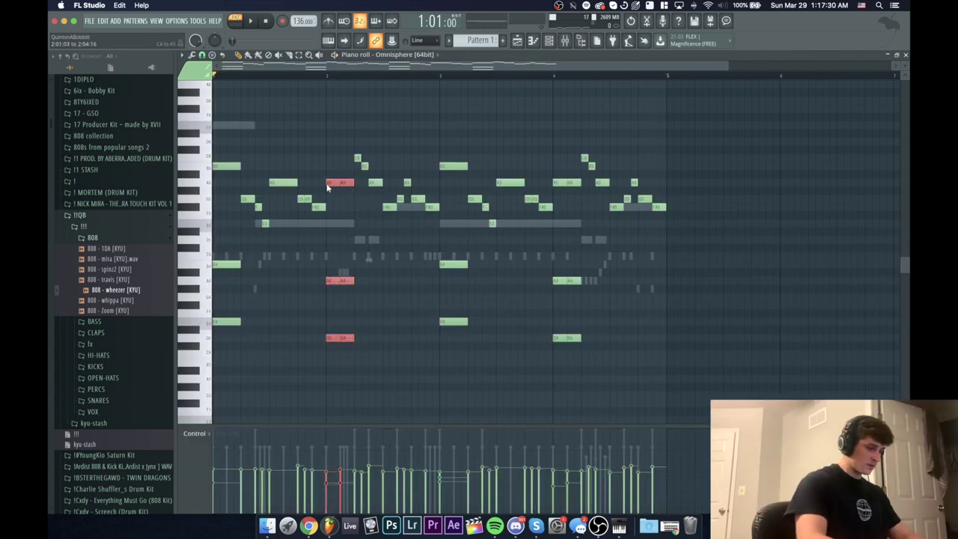
{"action": "key", "text": "Delete"}
{"action": "key", "text": "space"}
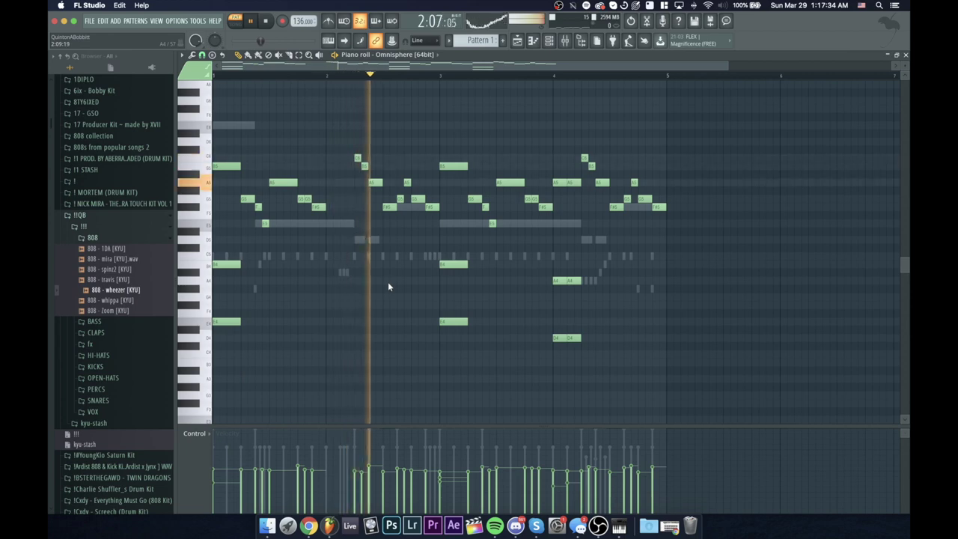
{"action": "key", "text": "space"}
{"action": "key", "text": "space"}
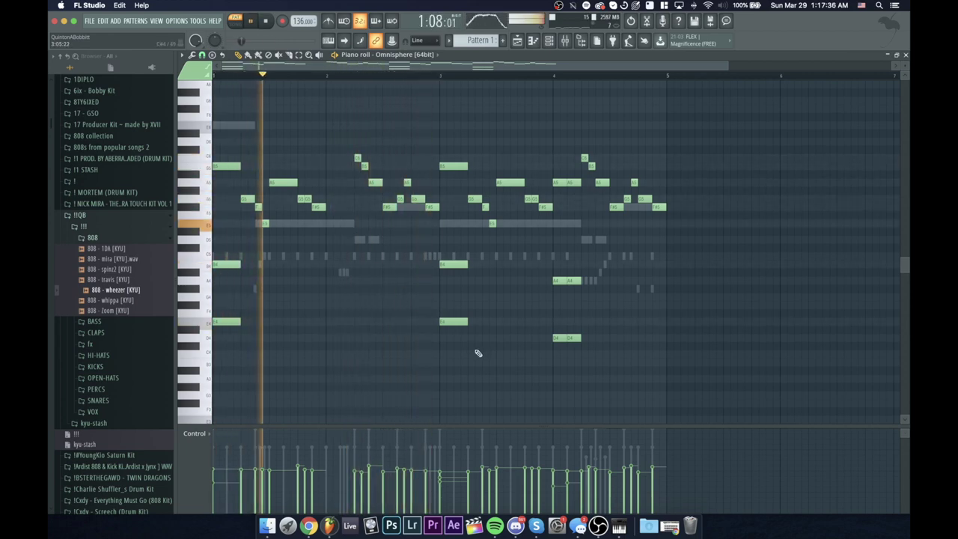
Step: Delete the A5, A4 and D4 notes opening bar 4 of the Omnisphere melody and replay the pattern
{"action": "left_click_drag", "start_coordinate": [465, 342], "coordinate": [439, 219]}
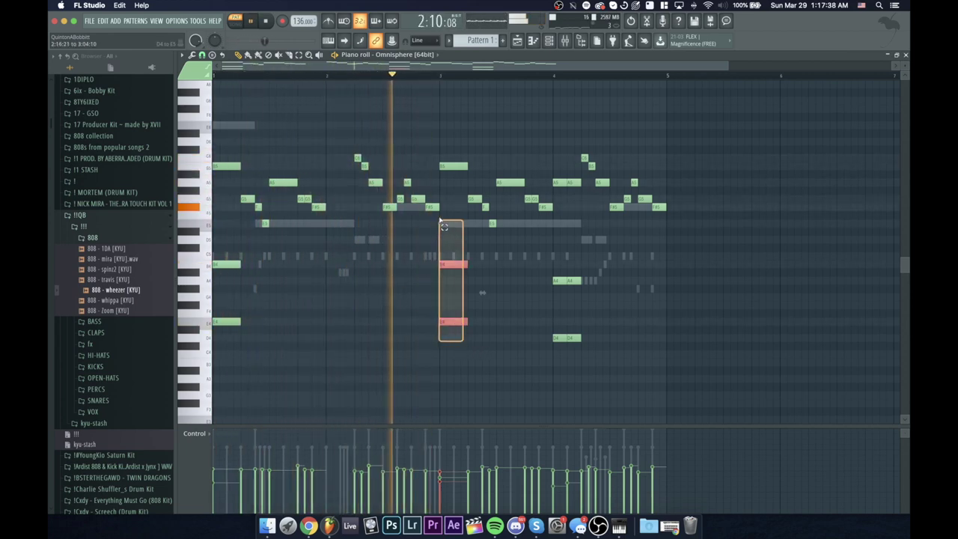
{"action": "left_click_drag", "start_coordinate": [582, 359], "coordinate": [560, 184]}
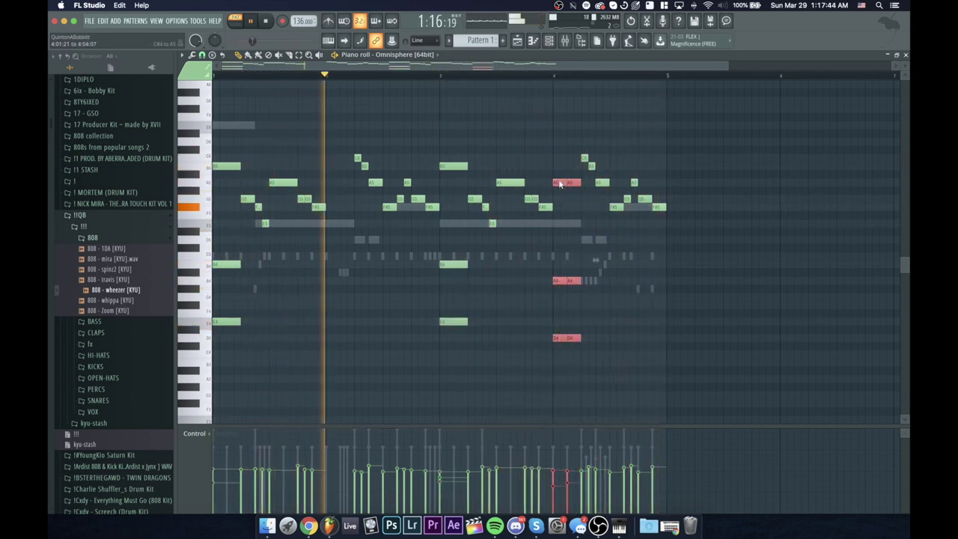
{"action": "key", "text": "Delete"}
{"action": "key", "text": "space"}
{"action": "key", "text": "space"}
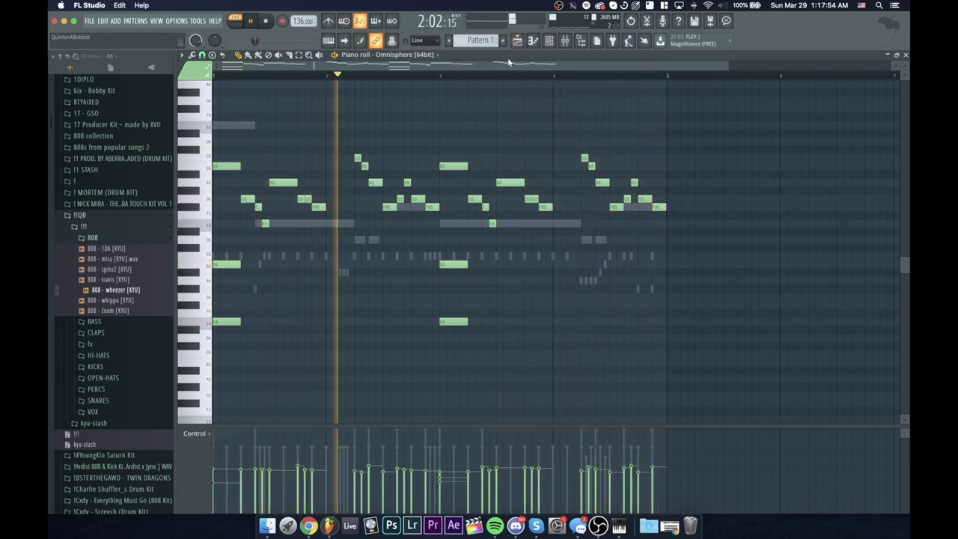
Step: Switch off the Space module of the RC-20 Retro Color effect on mixer Insert 1 and close the plugin
{"action": "left_click", "coordinate": [582, 41]}
{"action": "left_click", "coordinate": [255, 254]}
{"action": "key", "text": "space"}
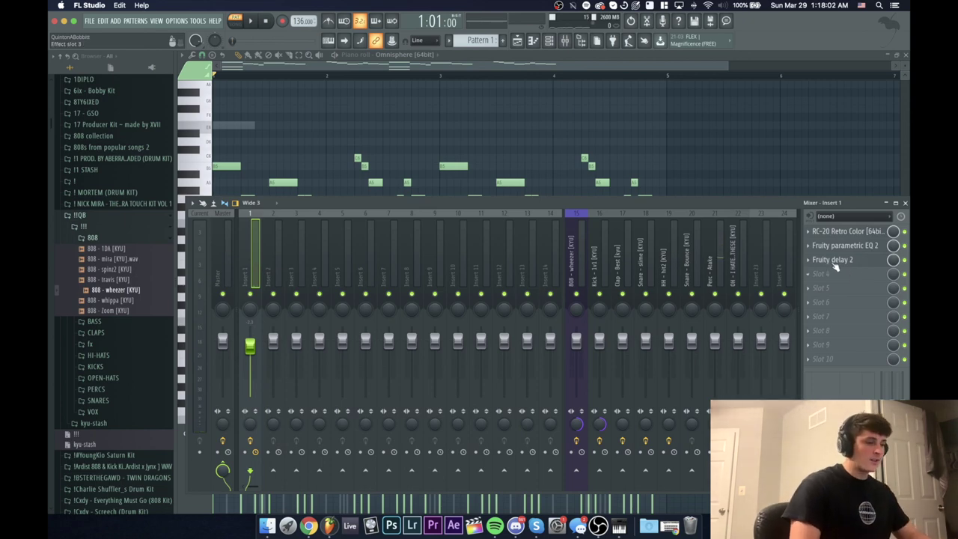
{"action": "key", "text": "F9"}
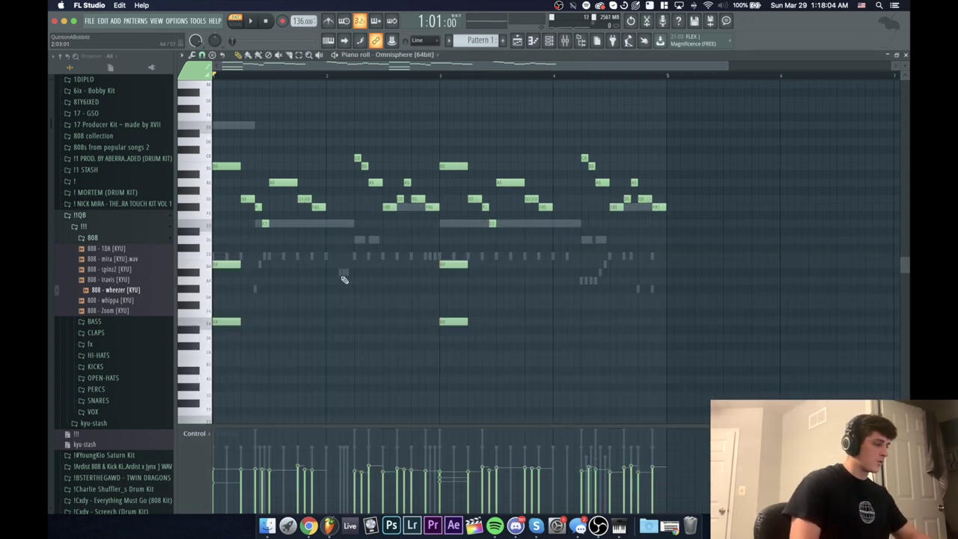
{"action": "left_click", "coordinate": [567, 41]}
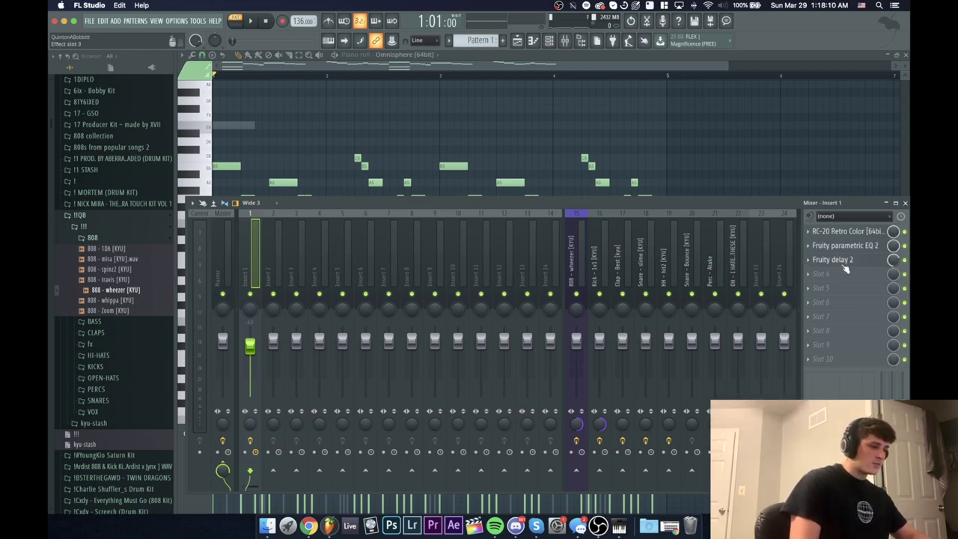
{"action": "left_click", "coordinate": [843, 234]}
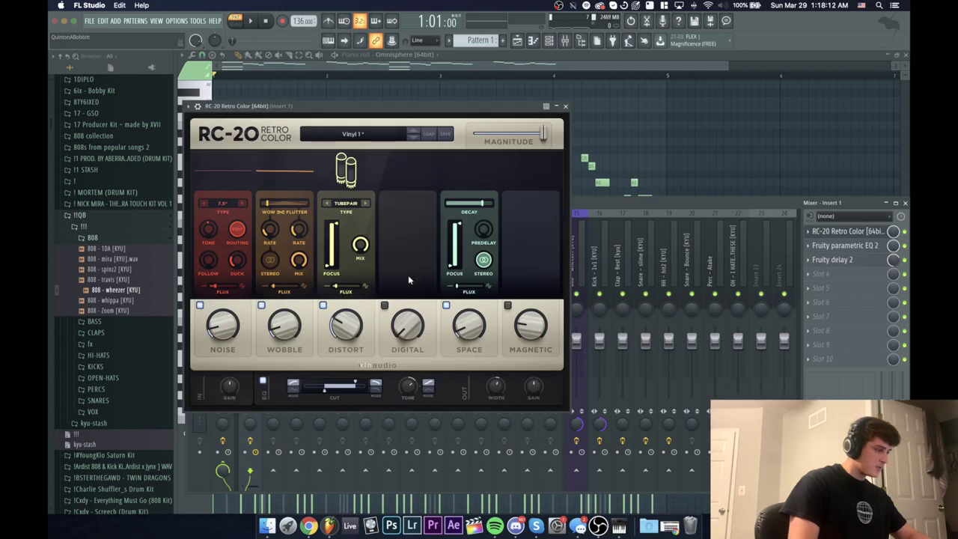
{"action": "left_click", "coordinate": [447, 306]}
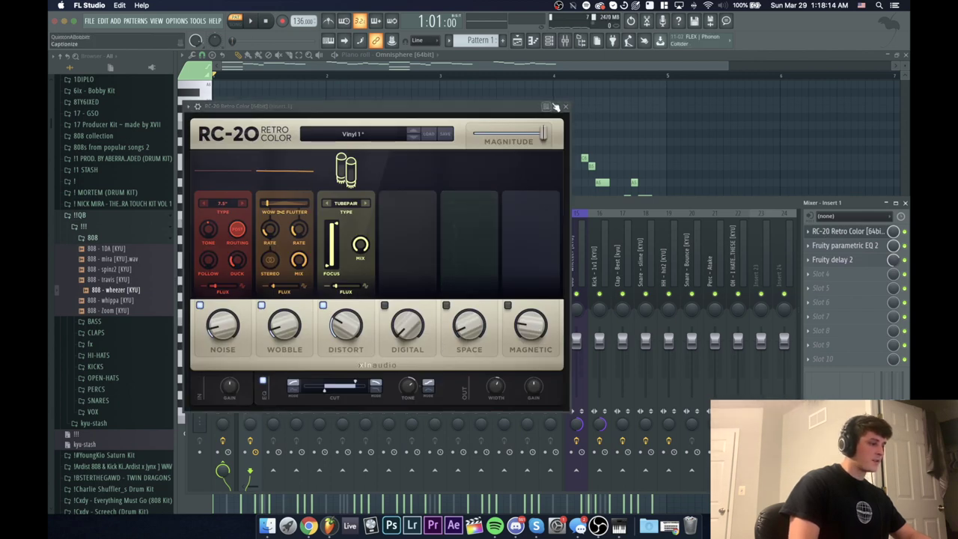
{"action": "left_click", "coordinate": [566, 109]}
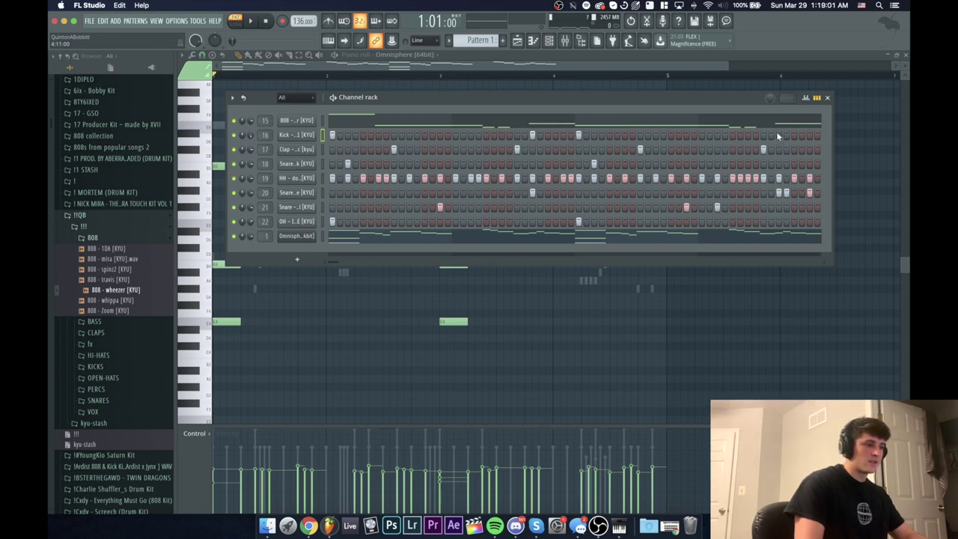
Step: Add a kick on step 11 of bar 4 and slightly raise the velocity of all kick hits while the pattern plays
{"action": "left_click", "coordinate": [779, 136]}
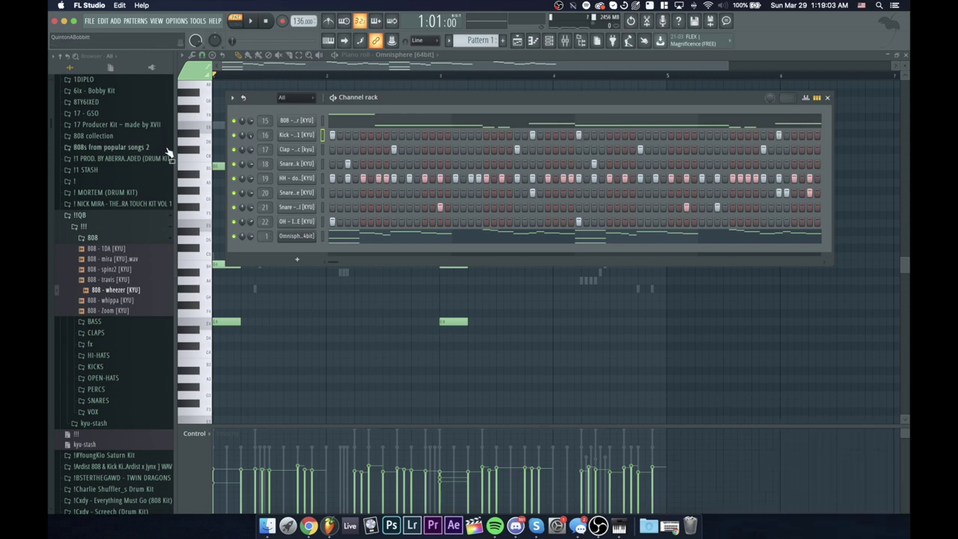
{"action": "key", "text": "space"}
{"action": "left_click", "coordinate": [806, 98]}
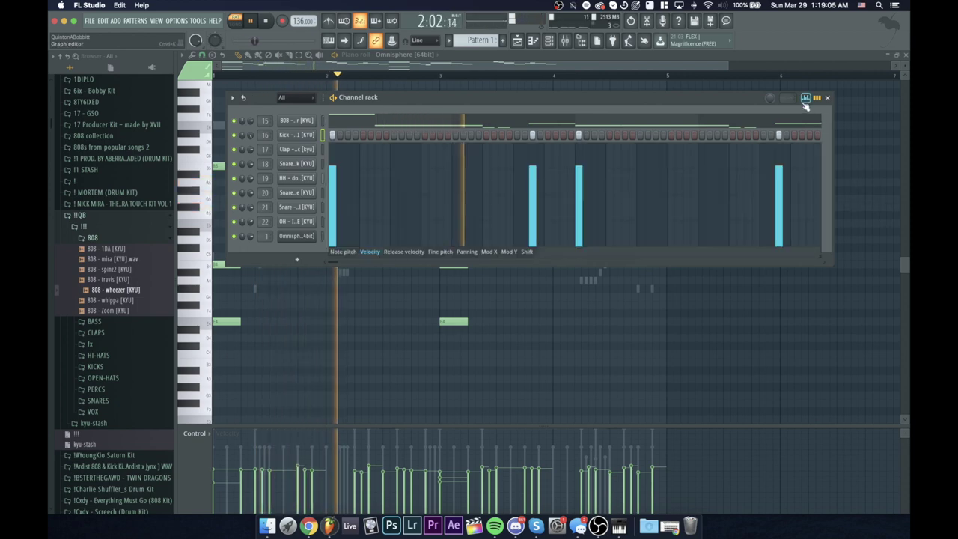
{"action": "left_click_drag", "start_coordinate": [730, 155], "coordinate": [319, 156]}
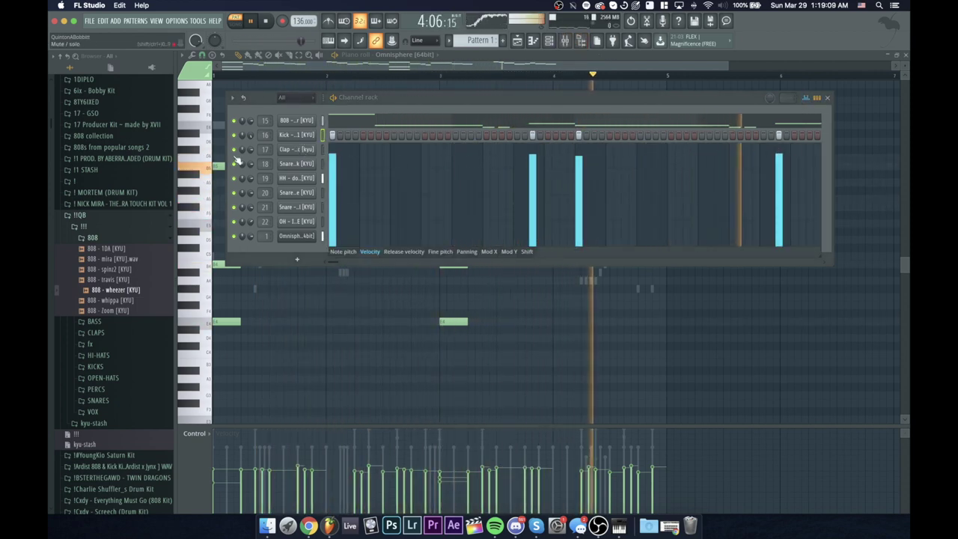
{"action": "left_click", "coordinate": [805, 97]}
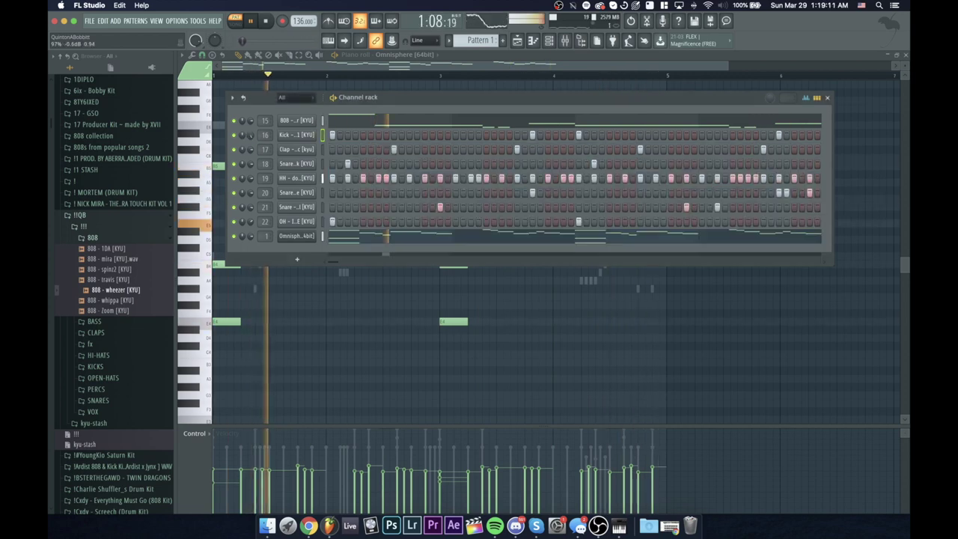
Step: Lower the volume fader of mixer Insert 1 a little and bring the channel rack back in front
{"action": "left_click", "coordinate": [566, 42]}
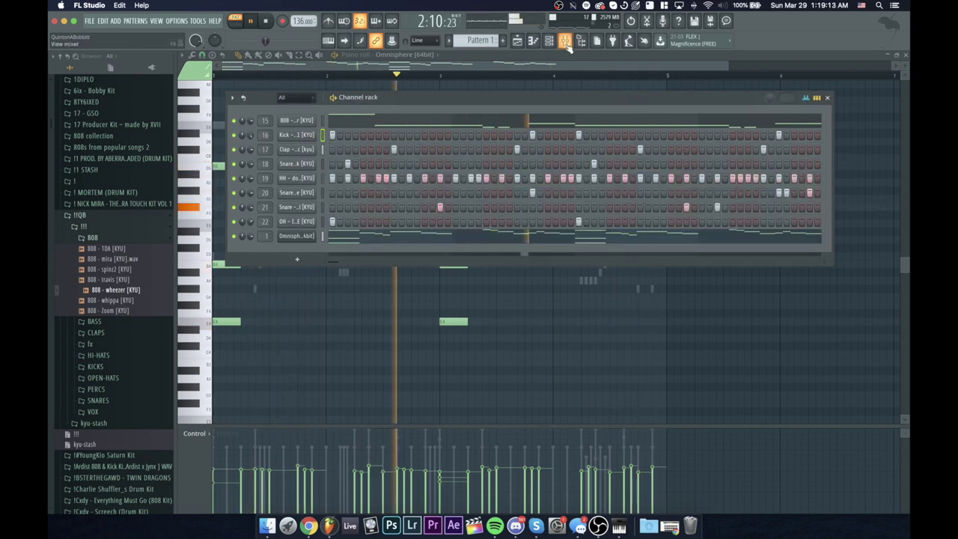
{"action": "left_click", "coordinate": [567, 45]}
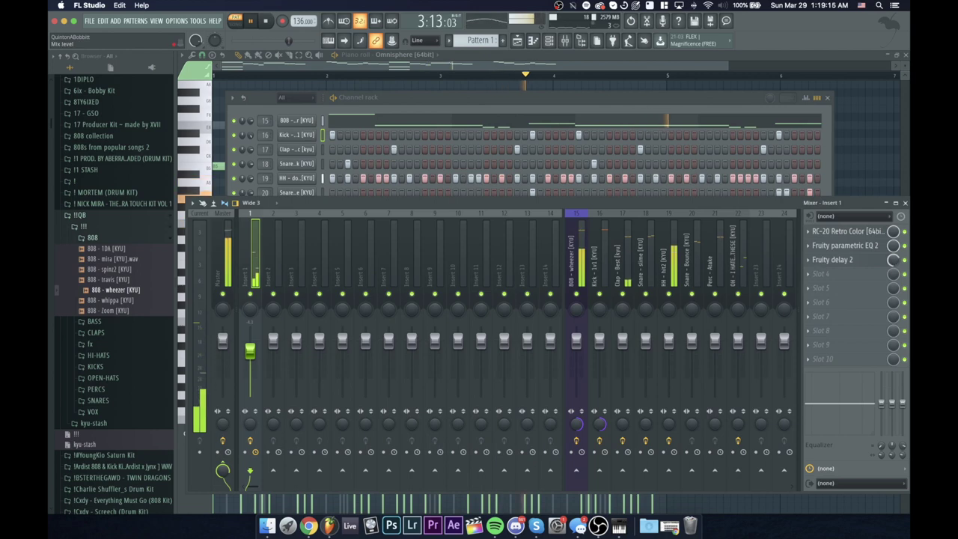
{"action": "left_click", "coordinate": [388, 96]}
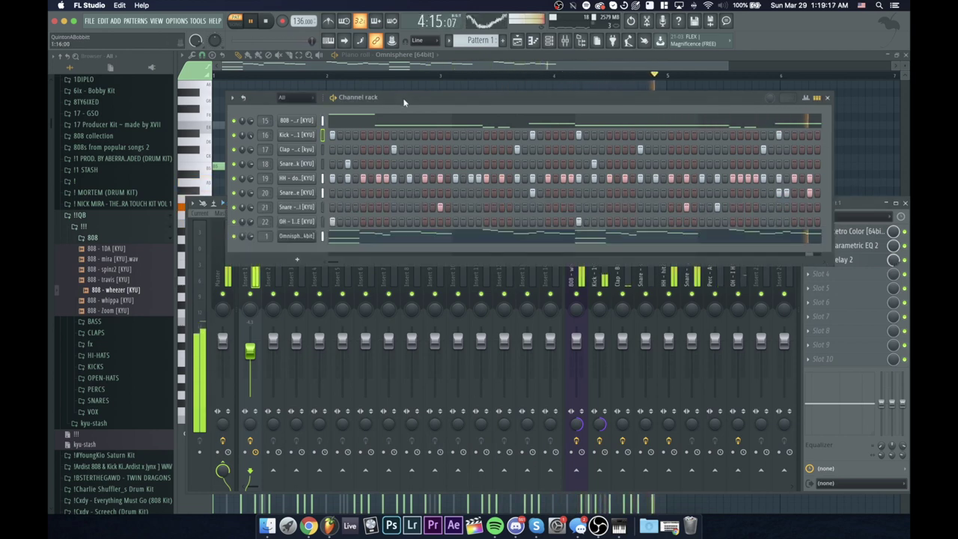
Step: Collapse the 808 and !!QB folders in the sample browser
{"action": "left_click", "coordinate": [85, 237]}
{"action": "left_click", "coordinate": [75, 215]}
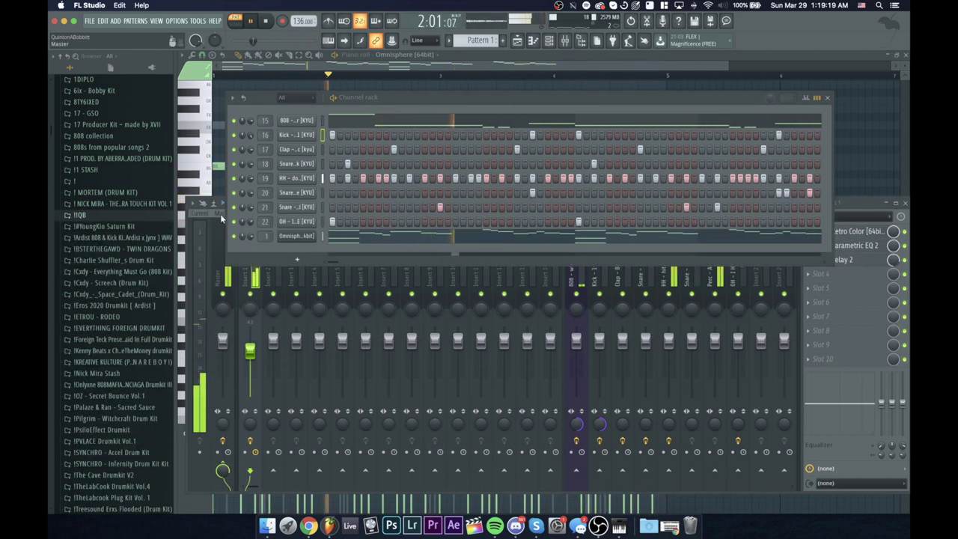
Step: Add a Mellotron V channel to the pattern, look through its preset list and close the plugin window
{"action": "left_click", "coordinate": [297, 260]}
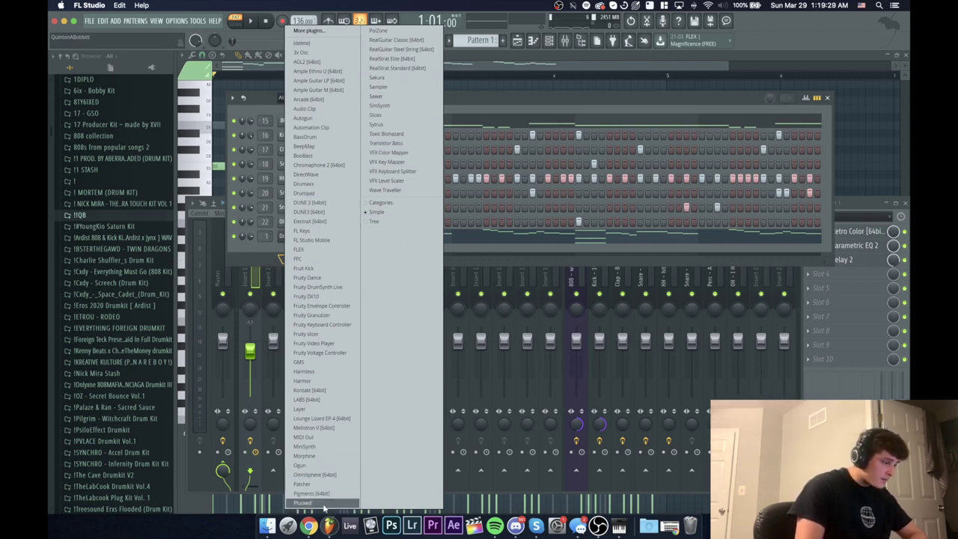
{"action": "left_click", "coordinate": [318, 428]}
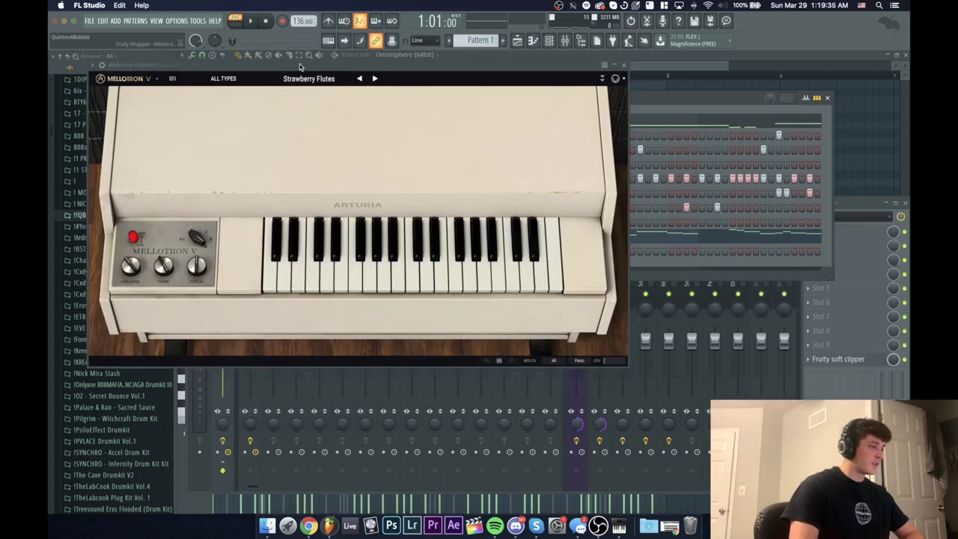
{"action": "left_click_drag", "start_coordinate": [299, 68], "coordinate": [383, 72]}
{"action": "left_click", "coordinate": [387, 84]}
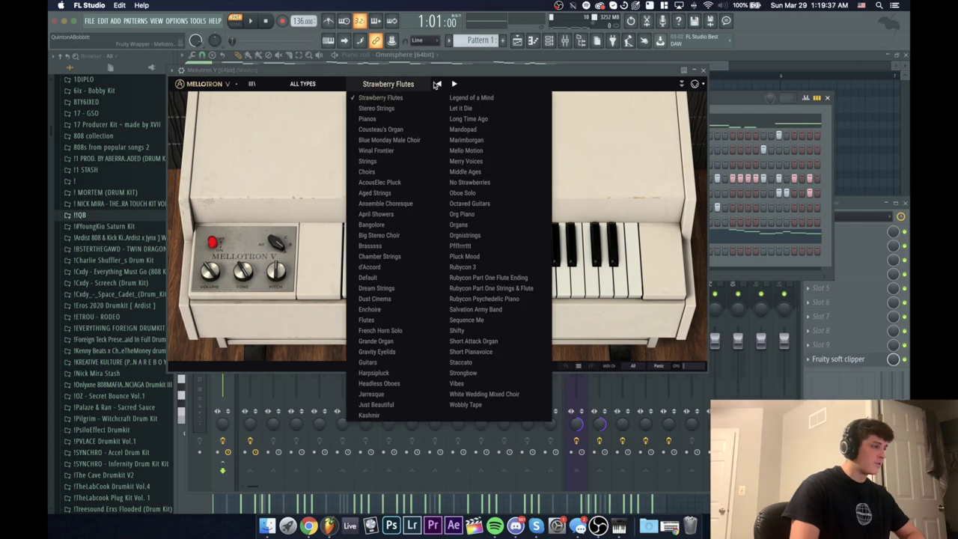
{"action": "left_click", "coordinate": [596, 77]}
{"action": "left_click", "coordinate": [701, 72]}
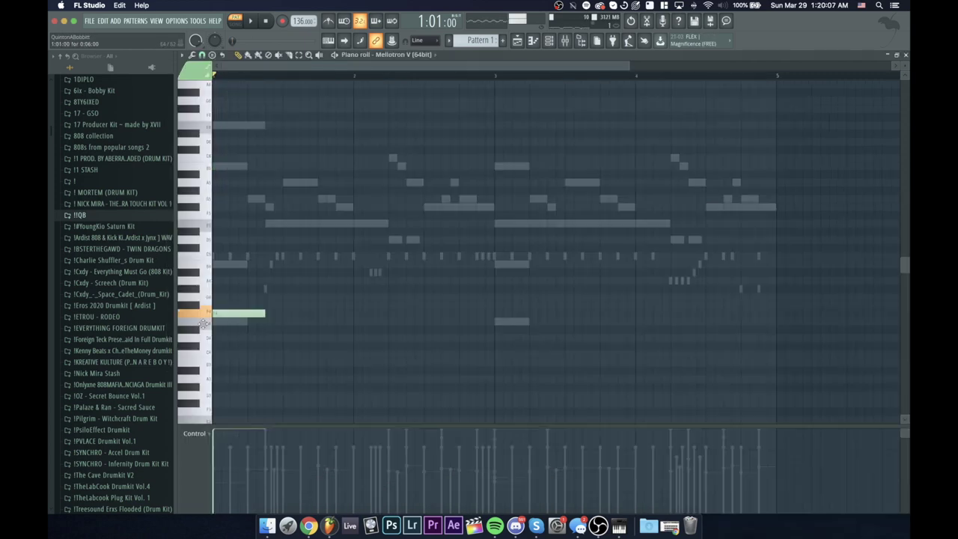
Step: Write the bar 1 melody in the Mellotron V piano roll: E5, G5, F#5, A5, G5, F#5, G5, F#5
{"action": "left_click_drag", "start_coordinate": [212, 322], "coordinate": [230, 223]}
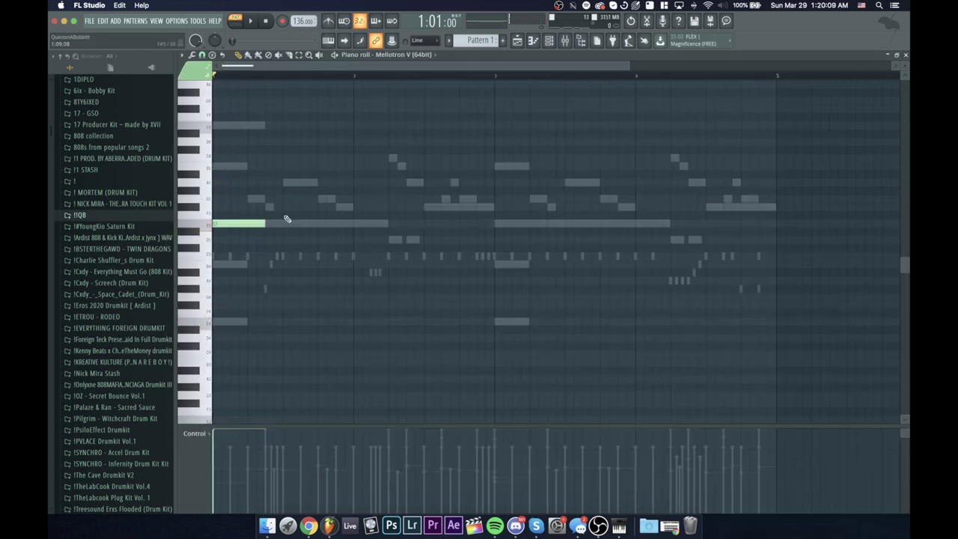
{"action": "key", "text": "space"}
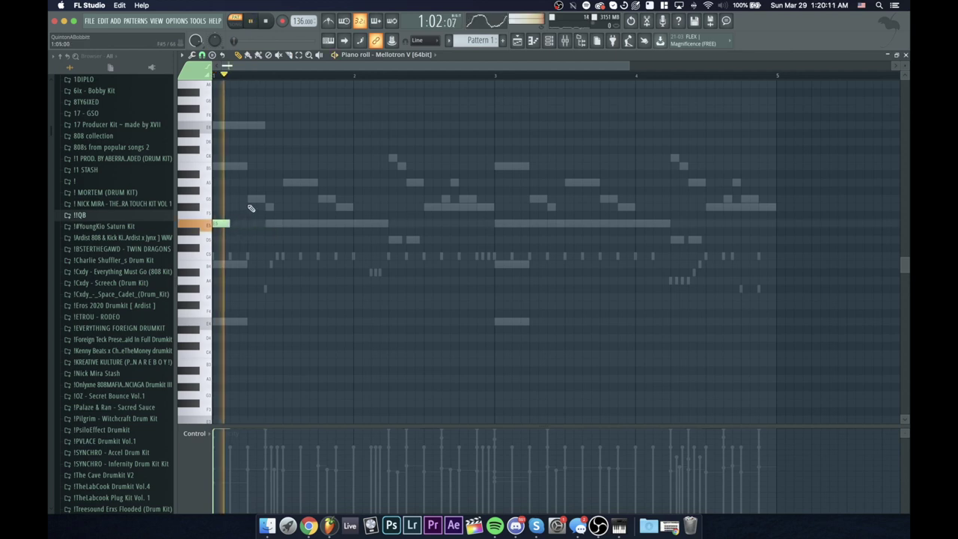
{"action": "key", "text": "space"}
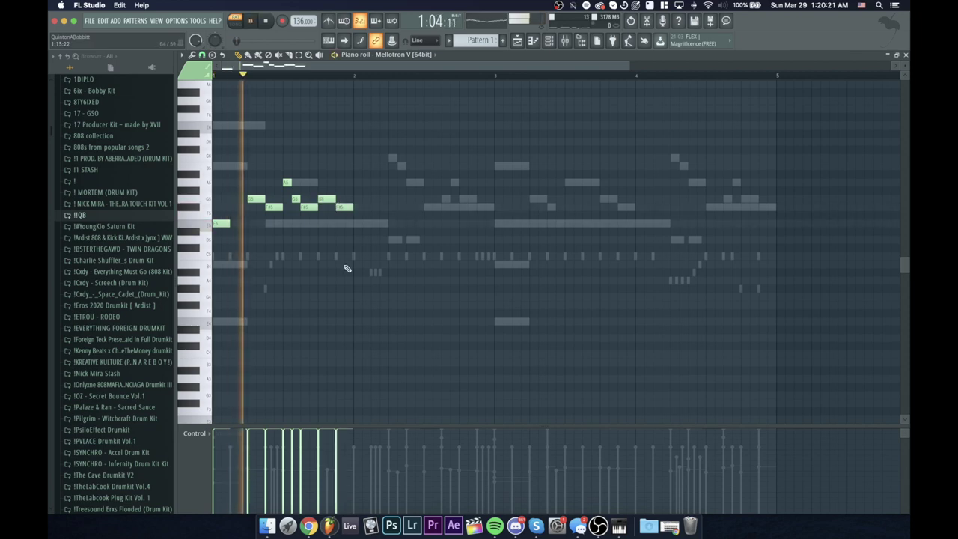
{"action": "key", "text": "space"}
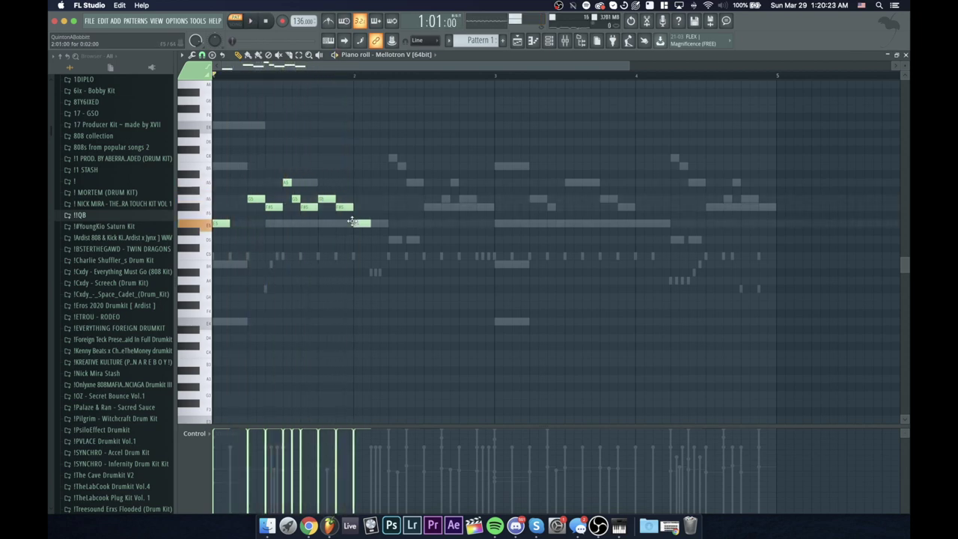
{"action": "key", "text": "space"}
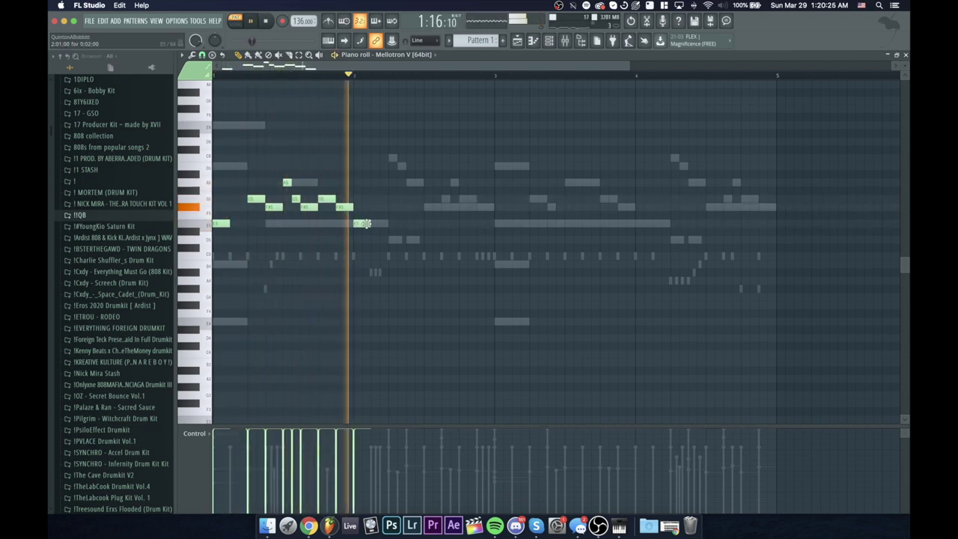
{"action": "right_click", "coordinate": [366, 223]}
Step: Add a descending C6, B5, A5 run in bar 2 of the Mellotron melody, without the low D5 note beneath it
{"action": "left_click", "coordinate": [393, 240]}
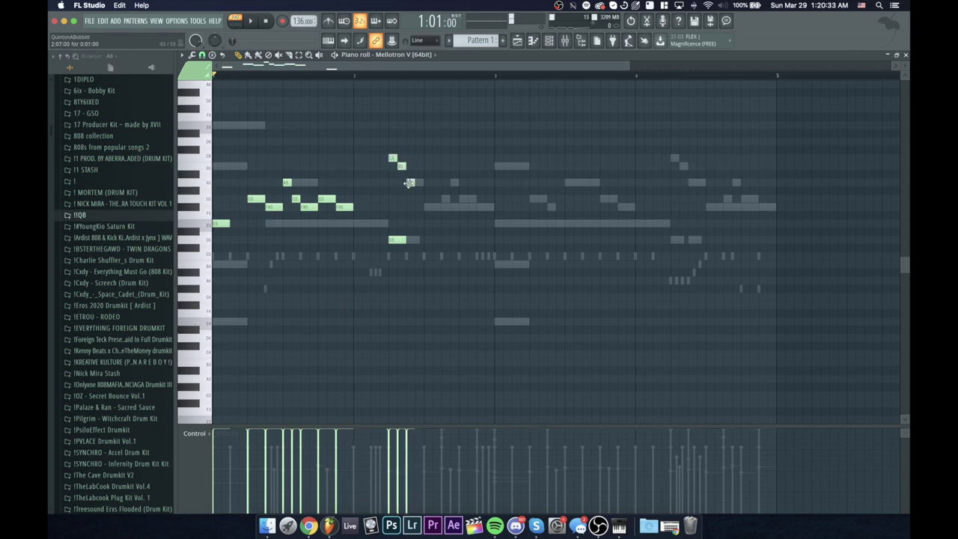
{"action": "key", "text": "space"}
{"action": "right_click", "coordinate": [393, 240]}
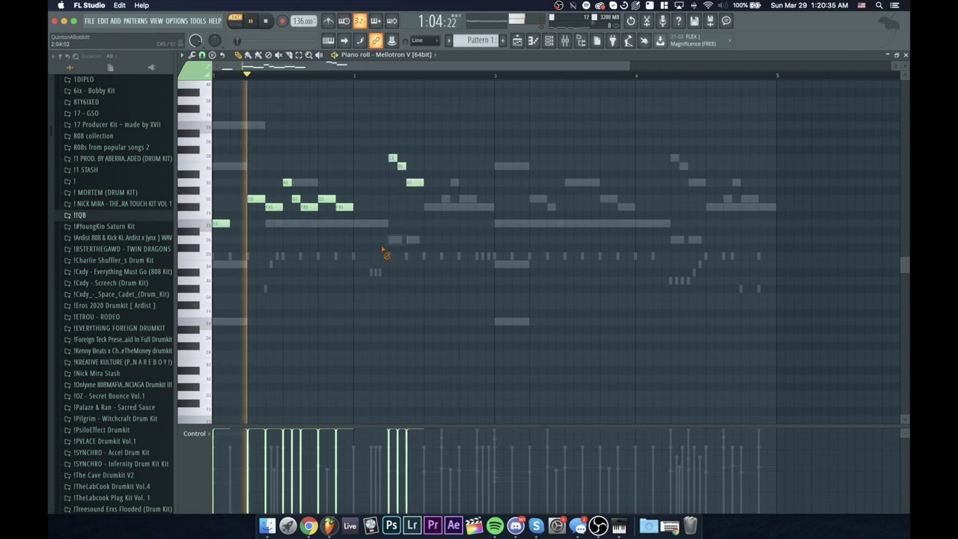
Step: Try ending bar 2 of the Mellotron melody with F#5, G5 and A5 notes while playing the pattern
{"action": "left_click", "coordinate": [428, 208]}
{"action": "left_click_drag", "start_coordinate": [439, 208], "coordinate": [457, 208]}
{"action": "left_click", "coordinate": [463, 199]}
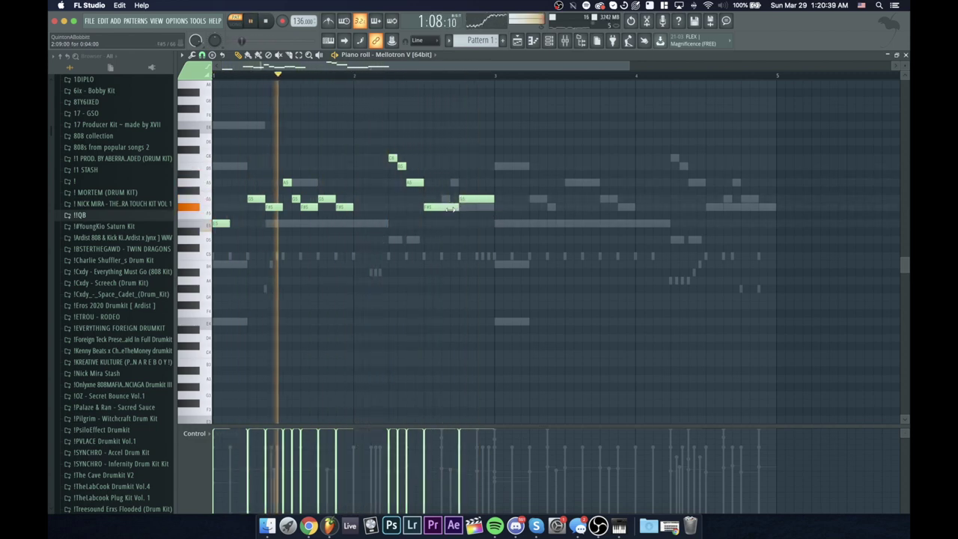
{"action": "left_click_drag", "start_coordinate": [458, 207], "coordinate": [441, 208]}
{"action": "left_click", "coordinate": [447, 199]}
{"action": "key", "text": "space"}
{"action": "right_click", "coordinate": [449, 201]}
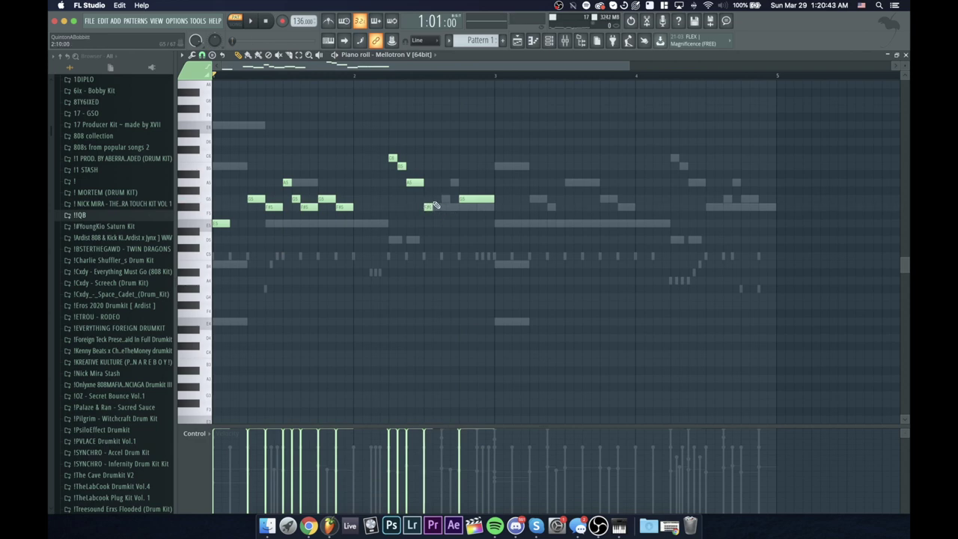
{"action": "key", "text": "space"}
{"action": "right_click", "coordinate": [483, 202]}
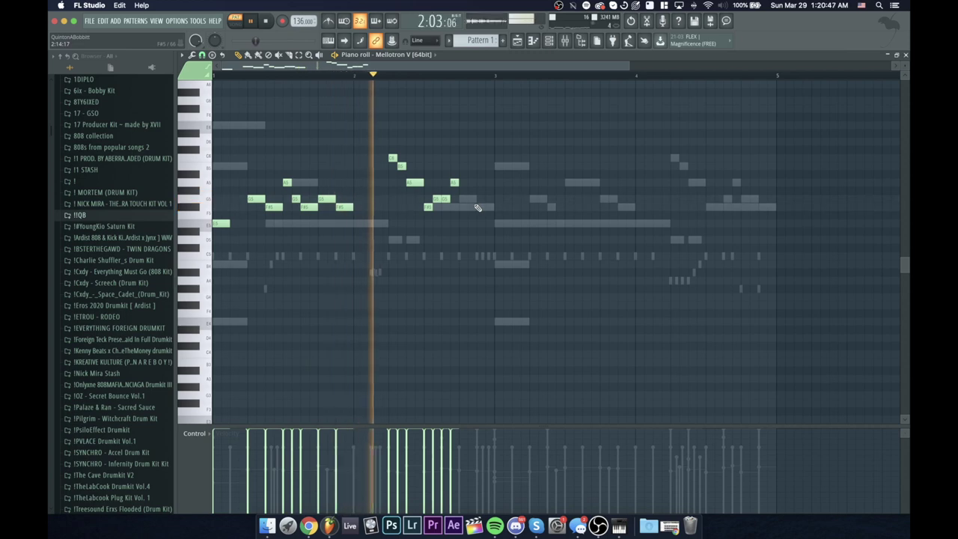
{"action": "key", "text": "space"}
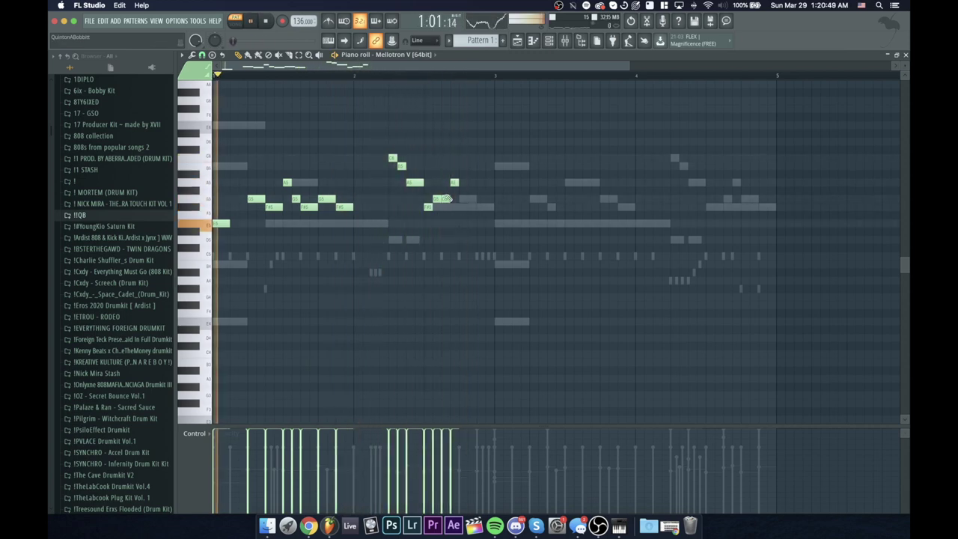
{"action": "right_click", "coordinate": [446, 198]}
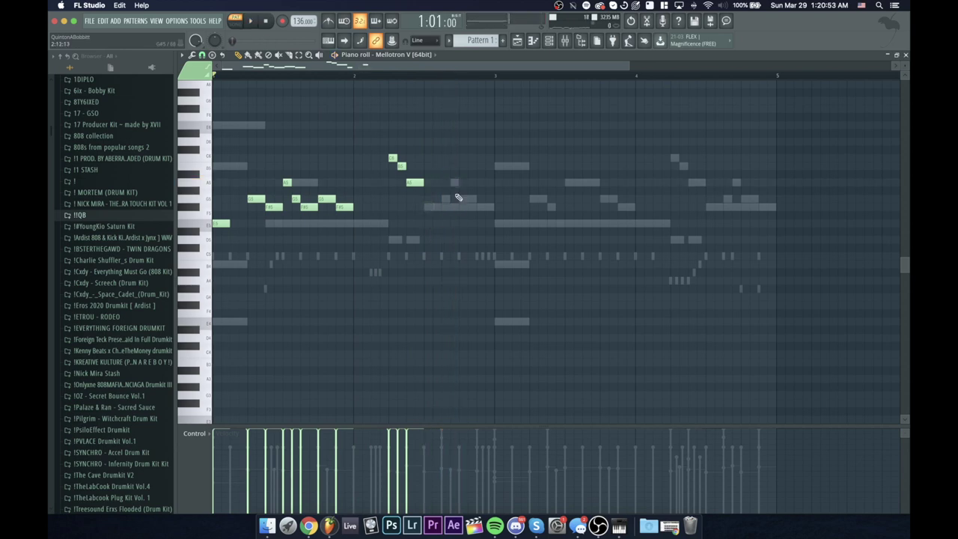
Step: Finish bar 2 with a copy of the C6, B5, A5 run plus G5 and F#5, and duplicate both bars into bars 3 and 4
{"action": "key", "text": "space"}
{"action": "left_click_drag", "start_coordinate": [434, 202], "coordinate": [390, 157]}
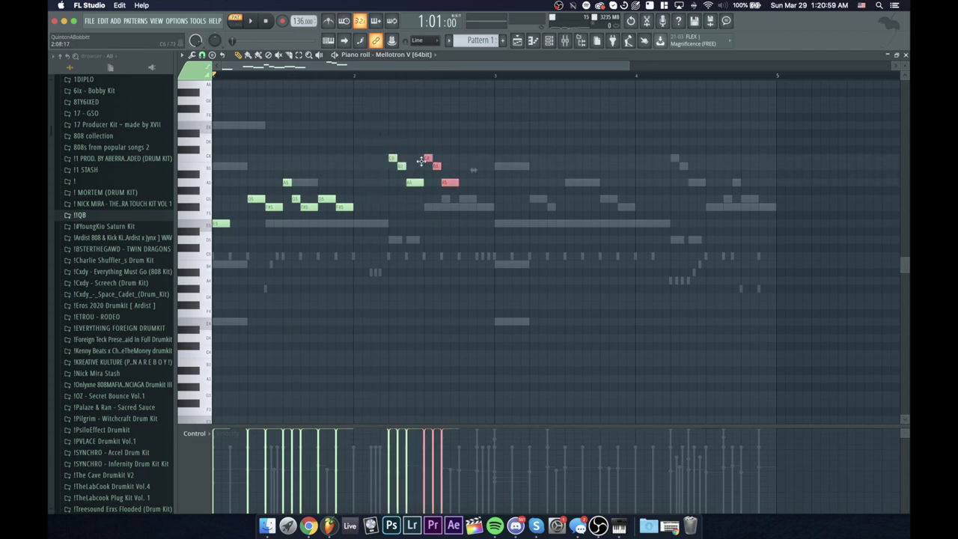
{"action": "key", "text": "super+d"}
{"action": "left_click", "coordinate": [462, 199]}
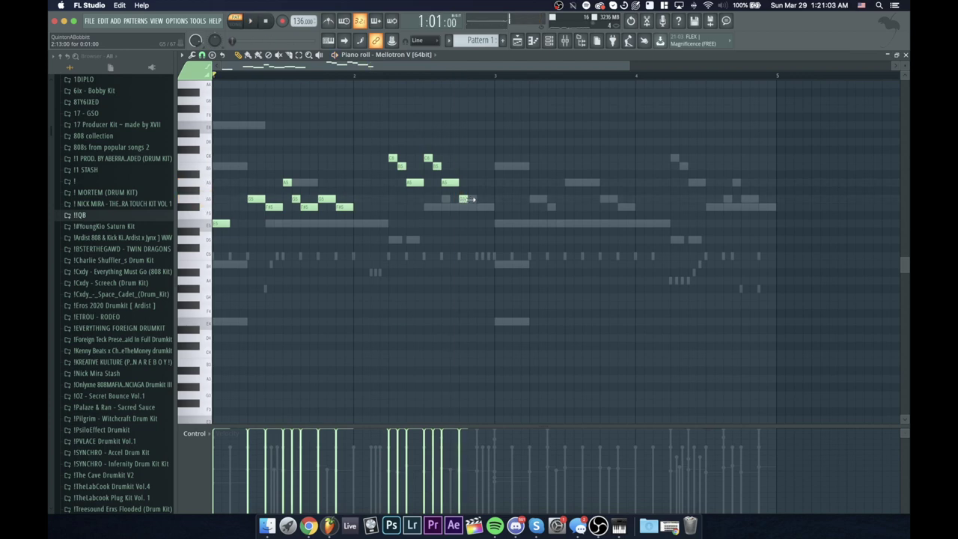
{"action": "left_click", "coordinate": [479, 208]}
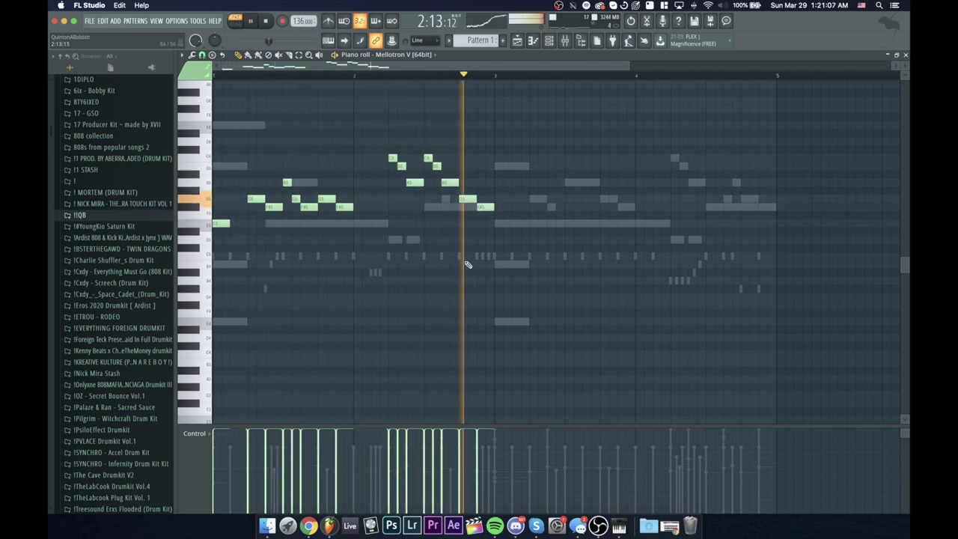
{"action": "key", "text": "ctrl+b"}
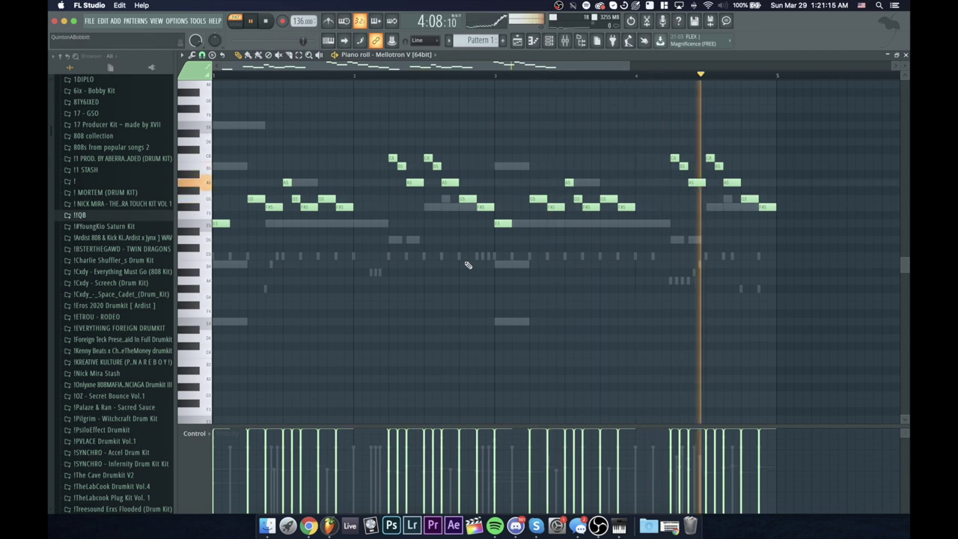
Step: Switch to Spotify, play a moment of WHATS POPPIN as a reference and return to FL Studio
{"action": "left_click", "coordinate": [491, 530]}
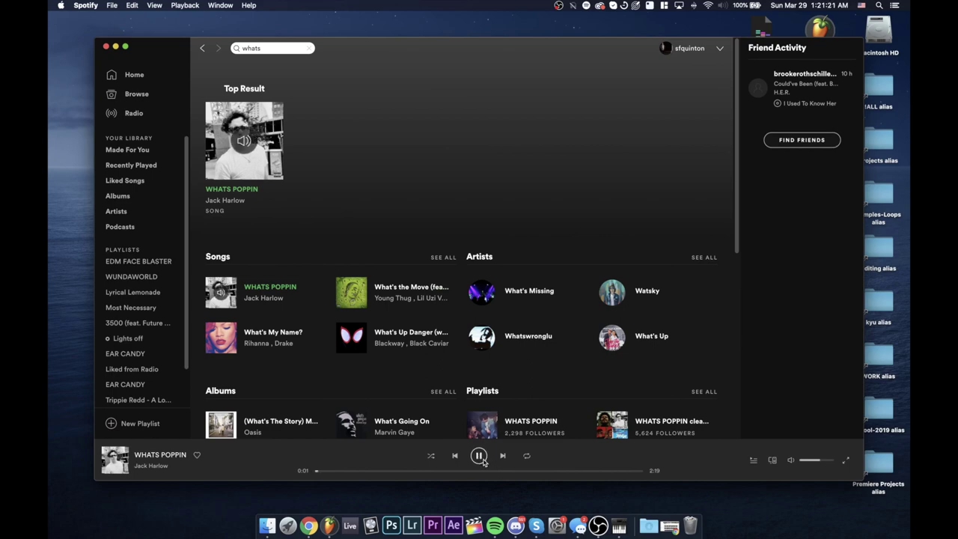
{"action": "left_click", "coordinate": [328, 524]}
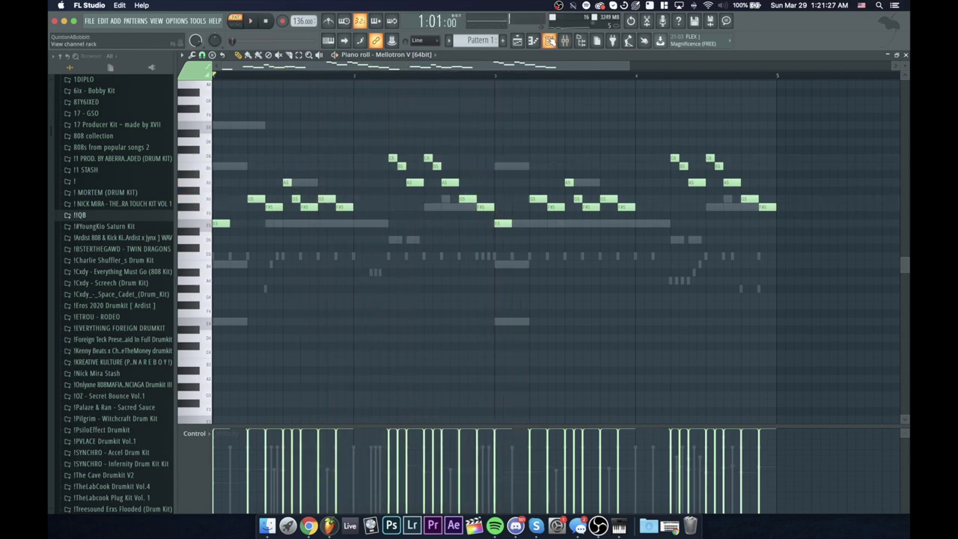
Step: Try the Mellotron melody one octave lower during playback and raise it back up an octave
{"action": "key", "text": "space"}
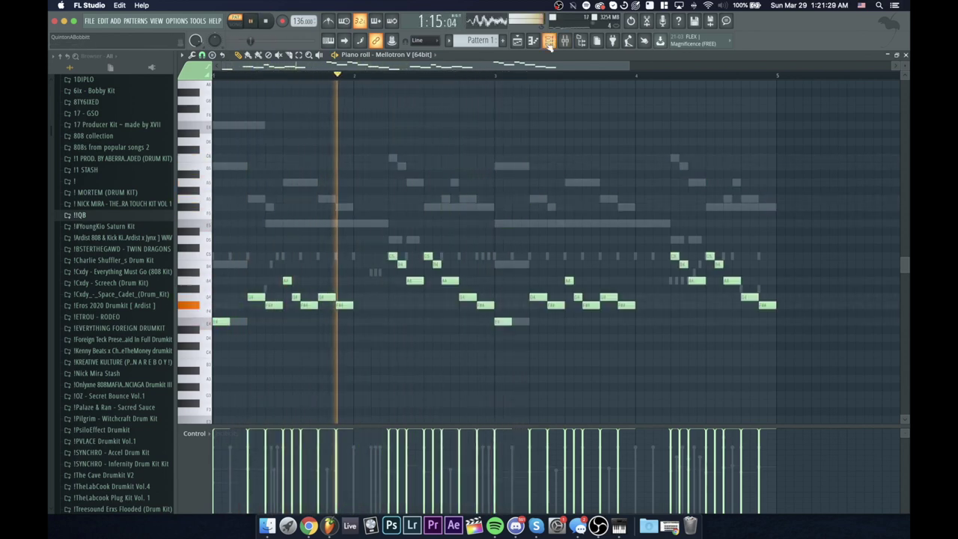
{"action": "key", "text": "ctrl+Up"}
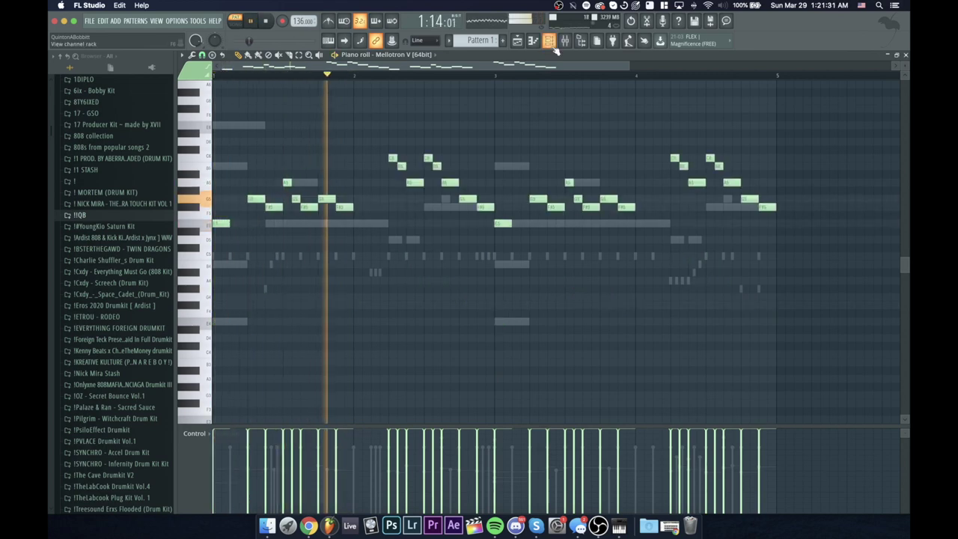
{"action": "left_click", "coordinate": [551, 43]}
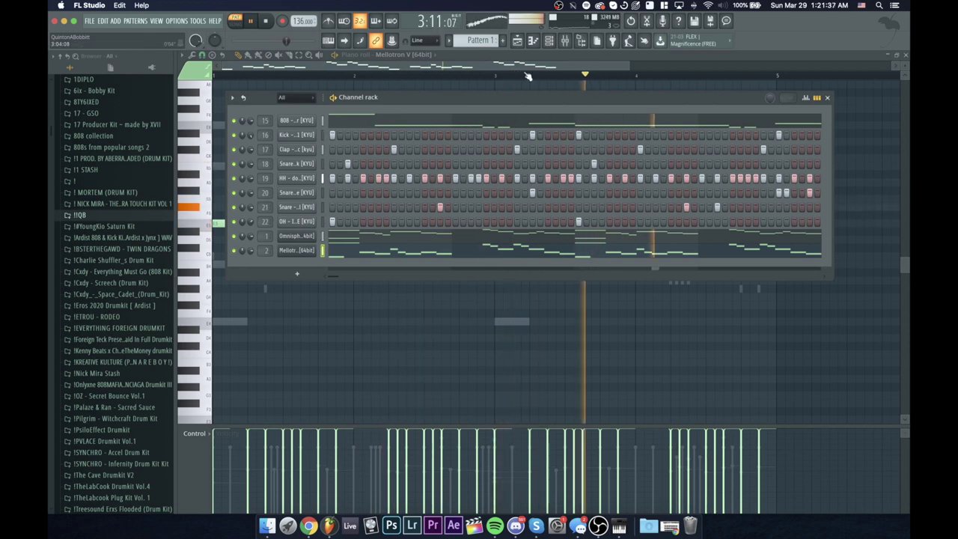
{"action": "key", "text": "space"}
{"action": "left_click", "coordinate": [548, 42]}
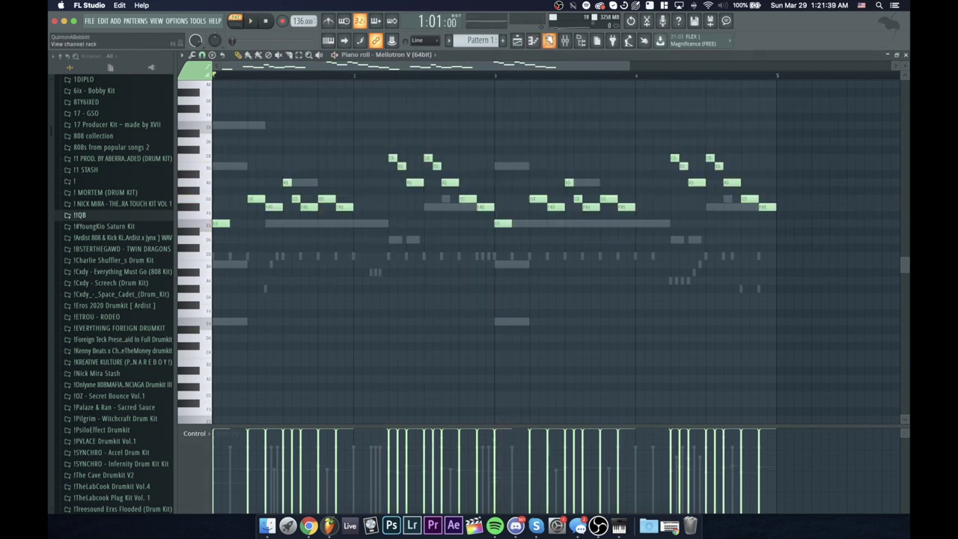
Step: Solo the Omnisphere channel in the channel rack, toggle the Mellotron V channel's mute state and play the pattern
{"action": "left_click", "coordinate": [548, 41]}
{"action": "right_click", "coordinate": [234, 238]}
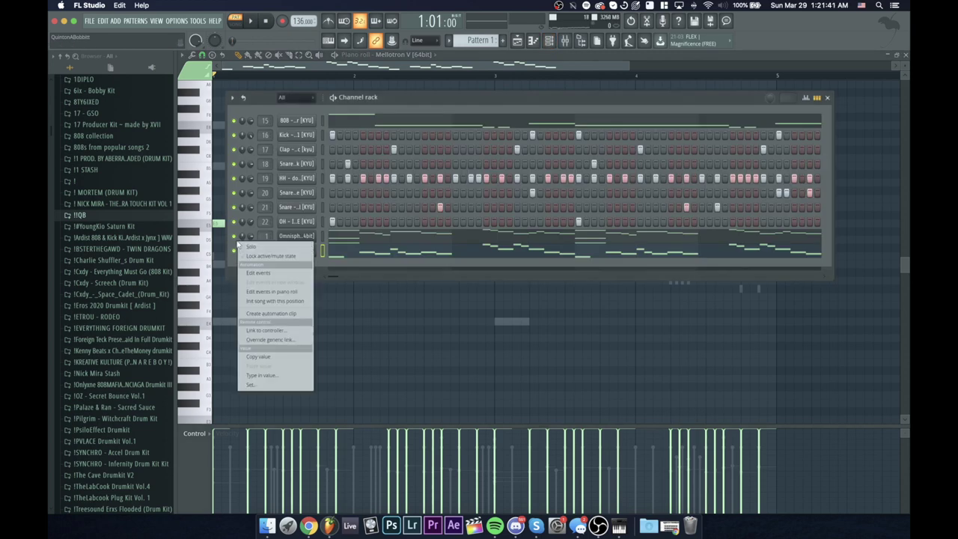
{"action": "left_click", "coordinate": [247, 246]}
{"action": "left_click", "coordinate": [233, 250]}
{"action": "key", "text": "space"}
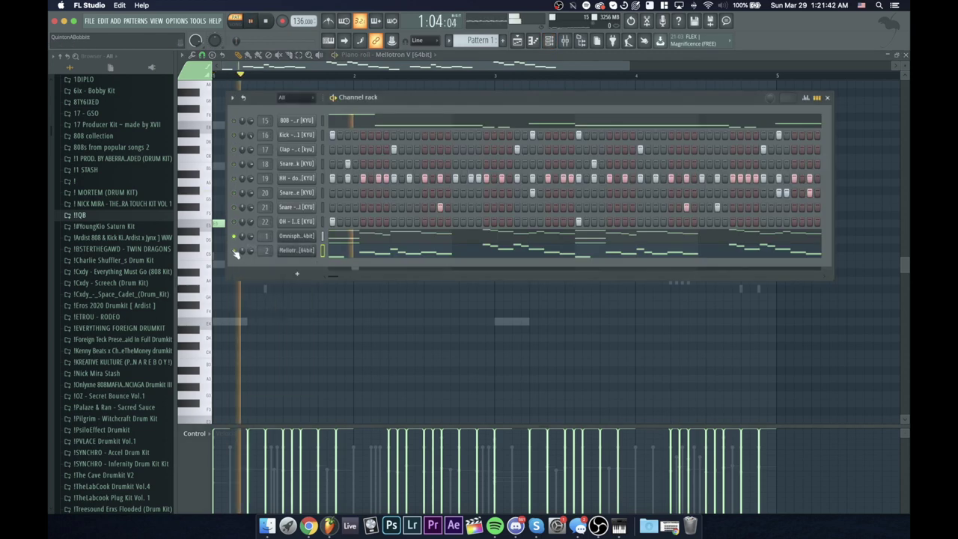
{"action": "key", "text": "space"}
Step: Add high E6 and D6 notes at the start of bar 1 and G6 and F#6 in bar 2 of the Omnisphere melody
{"action": "left_click", "coordinate": [329, 237]}
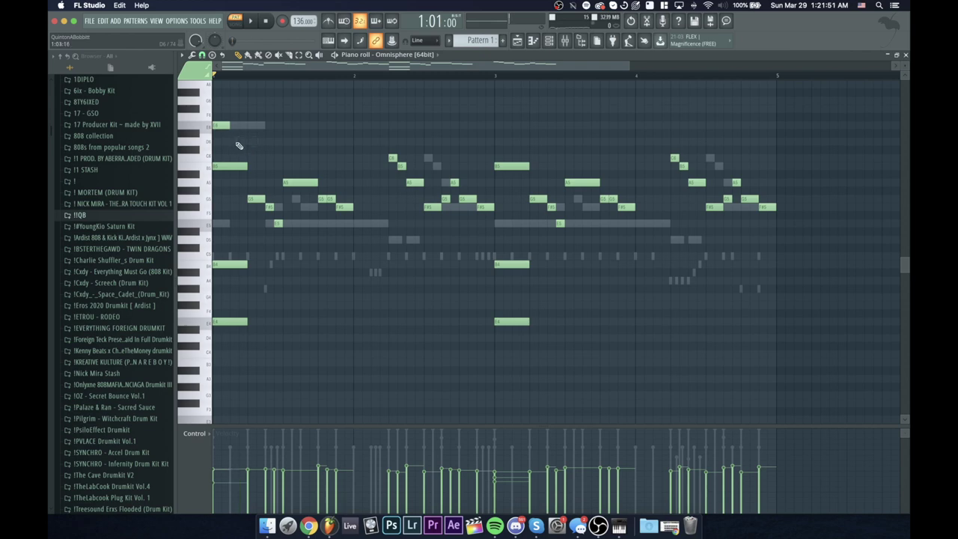
{"action": "key", "text": "space"}
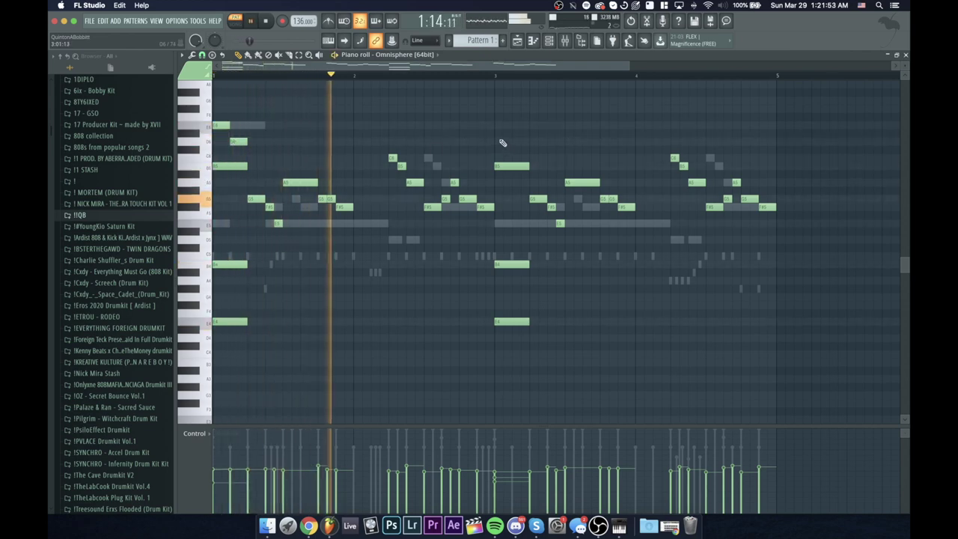
{"action": "key", "text": "space"}
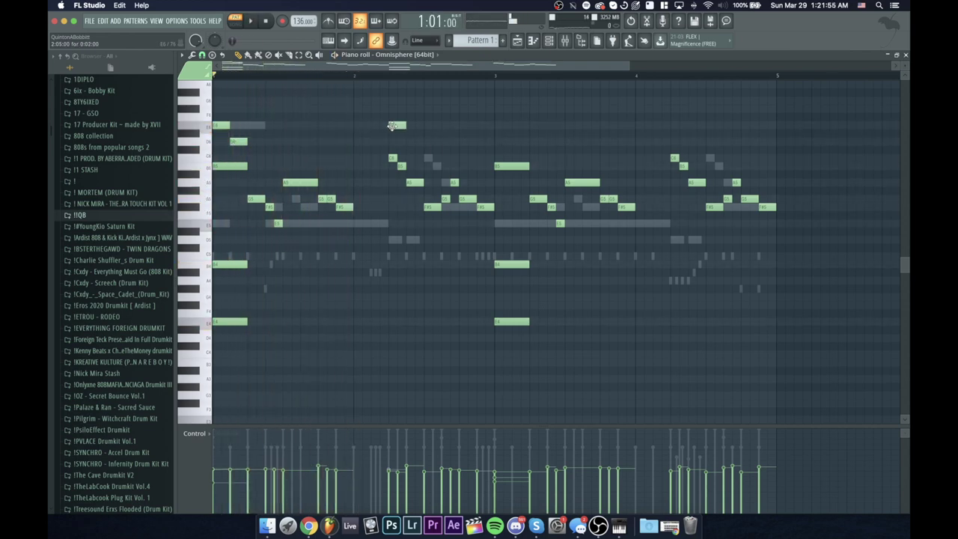
{"action": "left_click_drag", "start_coordinate": [401, 122], "coordinate": [402, 98]}
{"action": "key", "text": "space"}
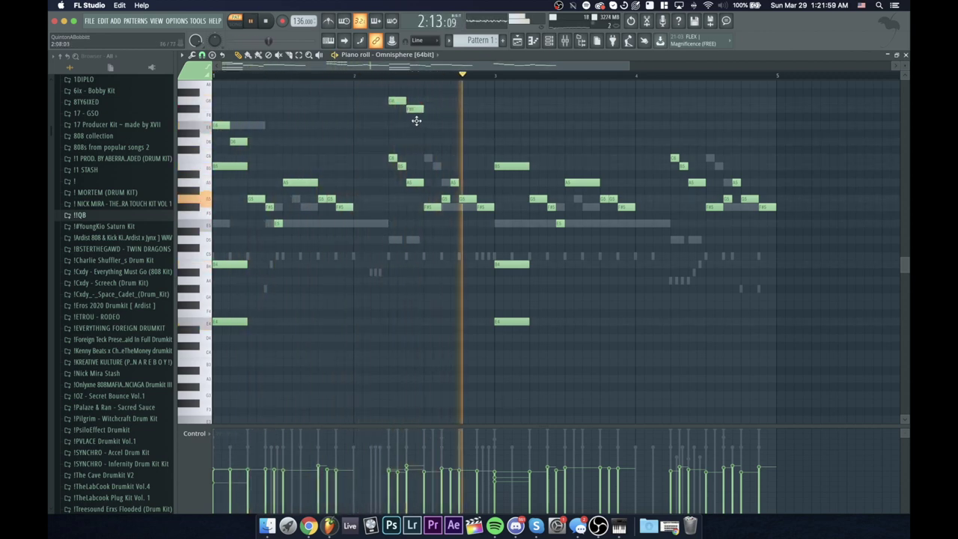
{"action": "key", "text": "space"}
Step: Add E6 and D6 at the start of bar 3 and copy the G6 and F#6 pair into bar 4 of the Omnisphere melody
{"action": "left_click", "coordinate": [500, 125]}
{"action": "key", "text": "space"}
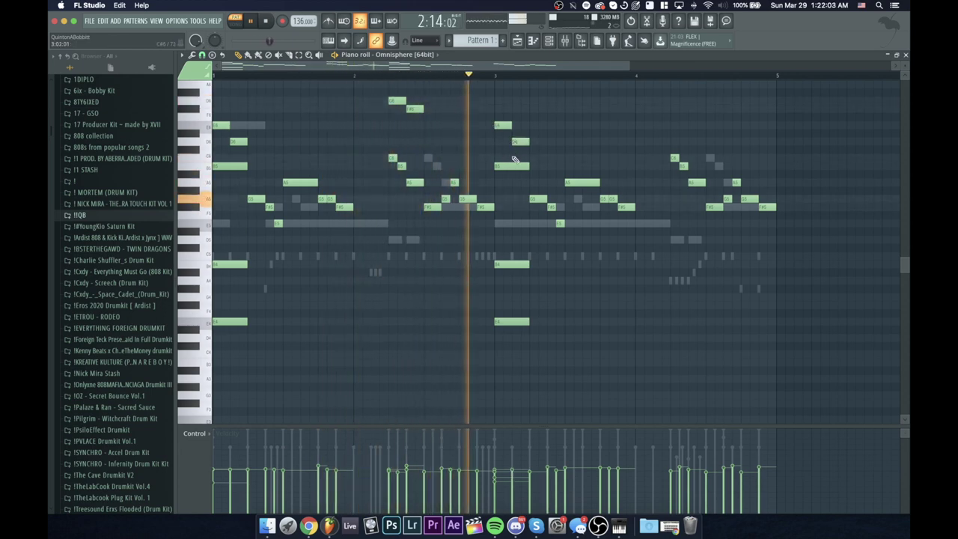
{"action": "left_click", "coordinate": [518, 141]}
{"action": "left_click_drag", "start_coordinate": [424, 116], "coordinate": [676, 107]}
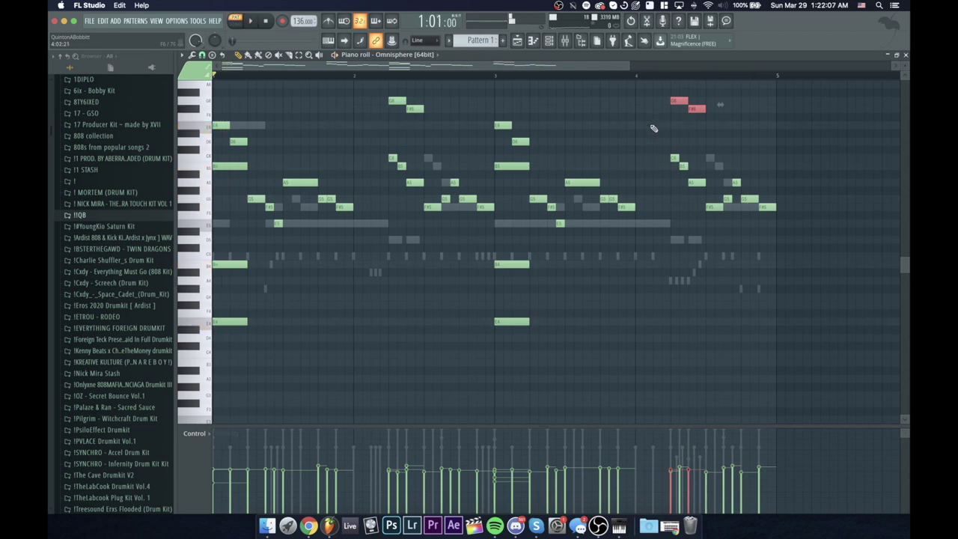
{"action": "key", "text": "super+d"}
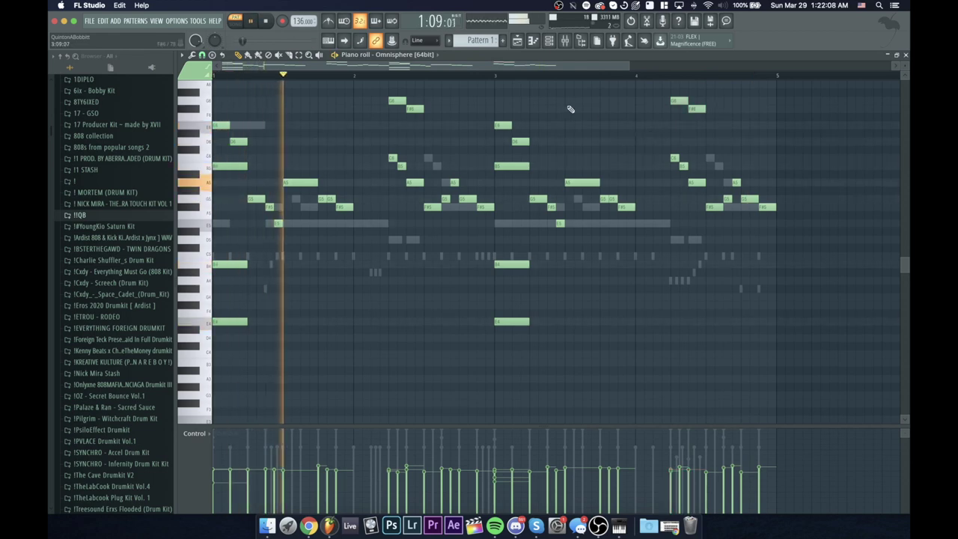
Step: Add F#6 and G6 at the start of bar 4 and a descending E6, D6 and B5 towards its end in the Omnisphere melody
{"action": "left_click", "coordinate": [639, 110]}
{"action": "left_click", "coordinate": [649, 101]}
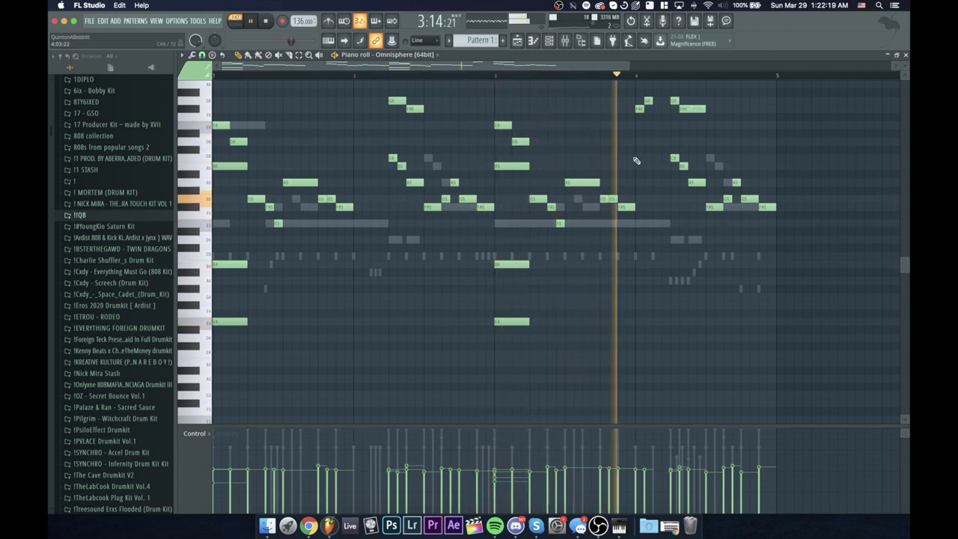
{"action": "key", "text": "space"}
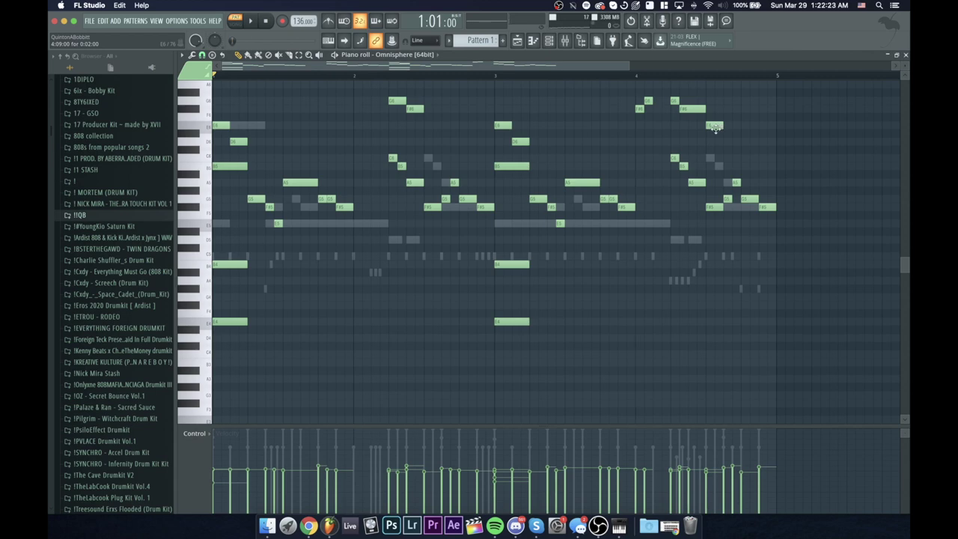
{"action": "left_click_drag", "start_coordinate": [720, 137], "coordinate": [730, 142]}
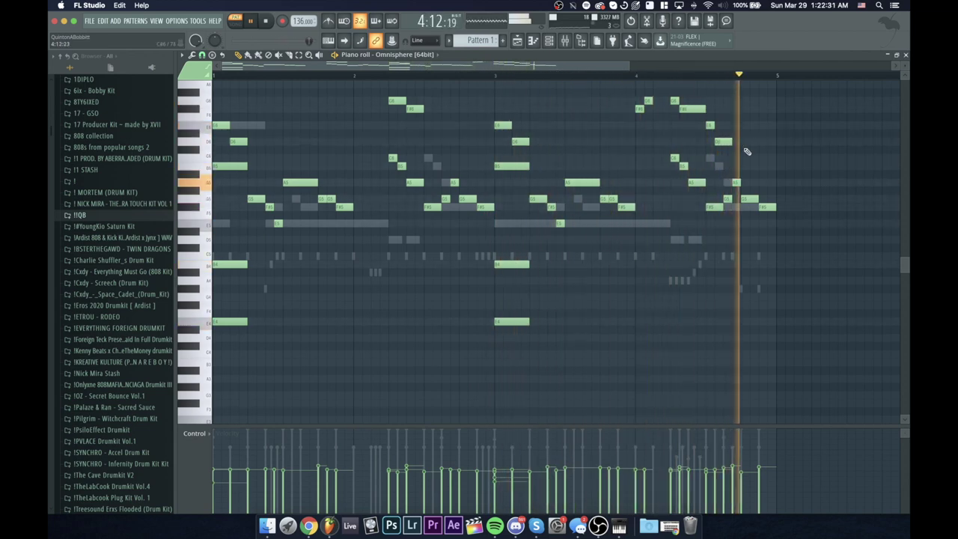
{"action": "key", "text": "space"}
{"action": "right_click", "coordinate": [747, 158]}
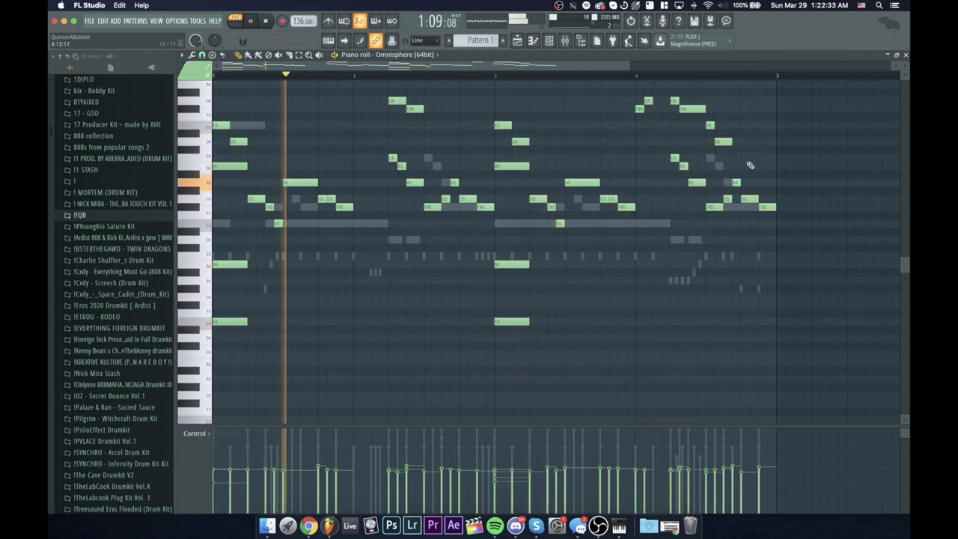
{"action": "left_click", "coordinate": [748, 165]}
{"action": "key", "text": "space"}
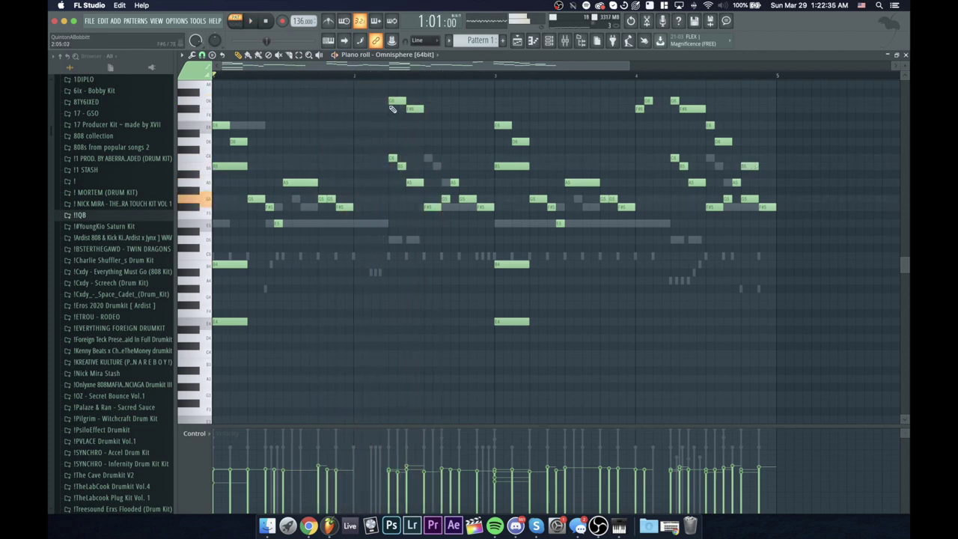
Step: Shorten bar 2's high G6, start F#6 earlier and lengthen it, and add E6 and D6 near the bar's end in the Omnisphere melody
{"action": "key", "text": "space"}
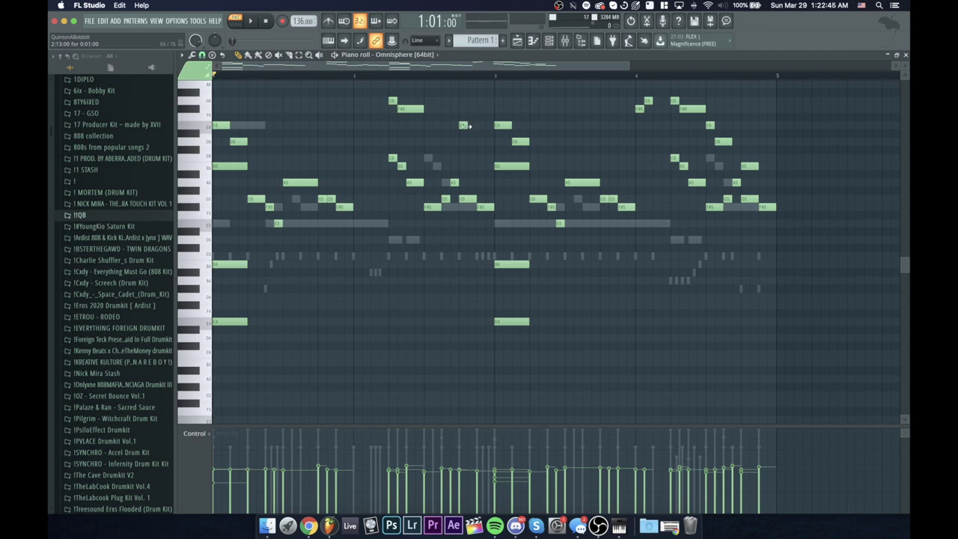
{"action": "left_click", "coordinate": [475, 145]}
{"action": "key", "text": "space"}
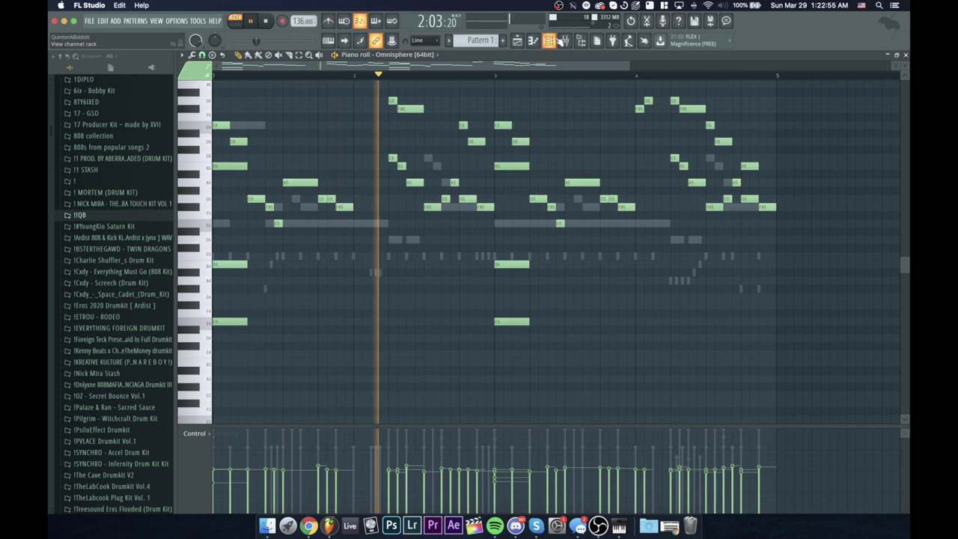
Step: Add a DUNE 3 instrument channel to the channel rack and open its preset list
{"action": "left_click", "coordinate": [561, 41]}
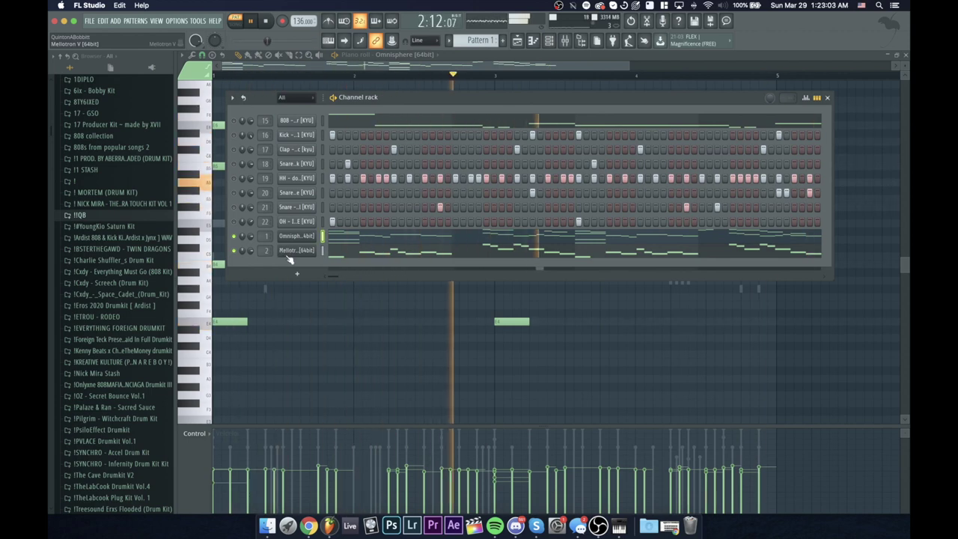
{"action": "key", "text": "space"}
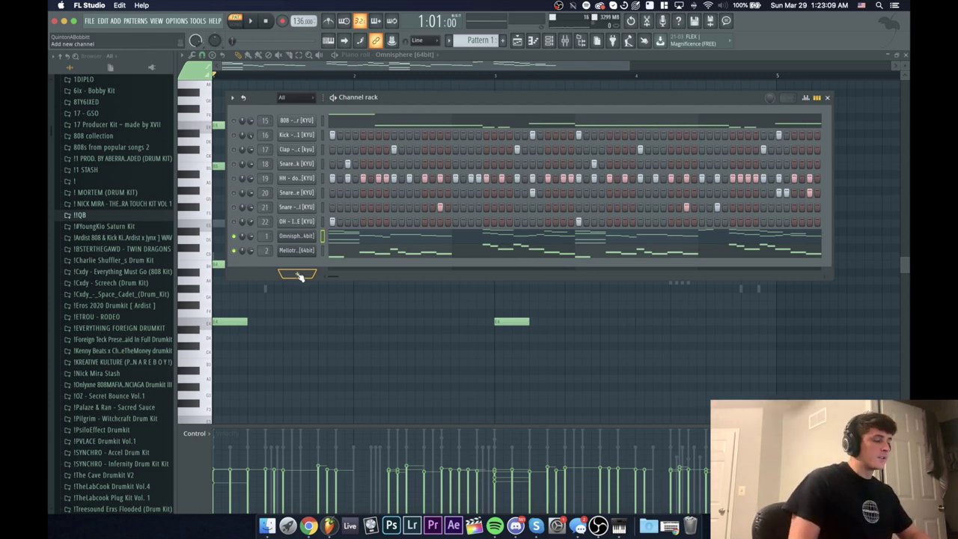
{"action": "left_click", "coordinate": [299, 275]}
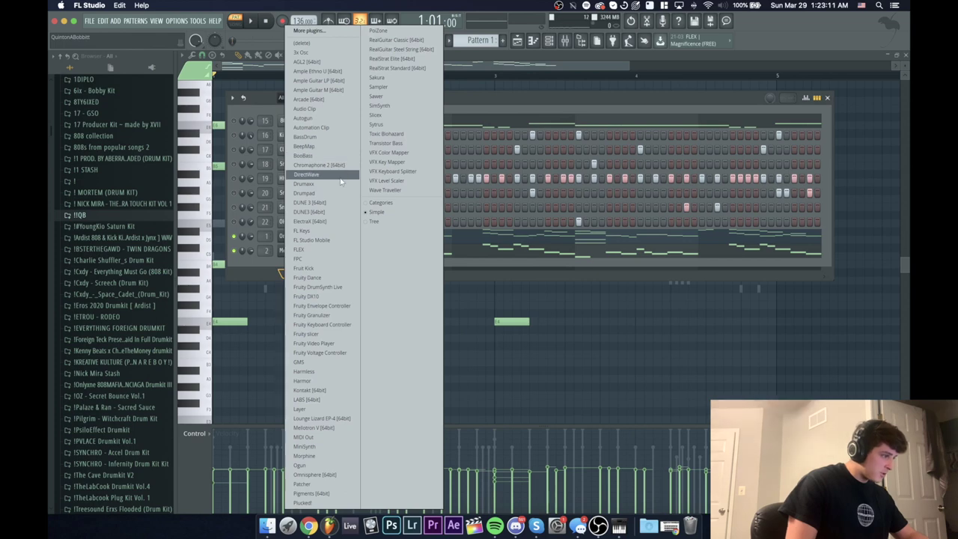
{"action": "left_click", "coordinate": [334, 204]}
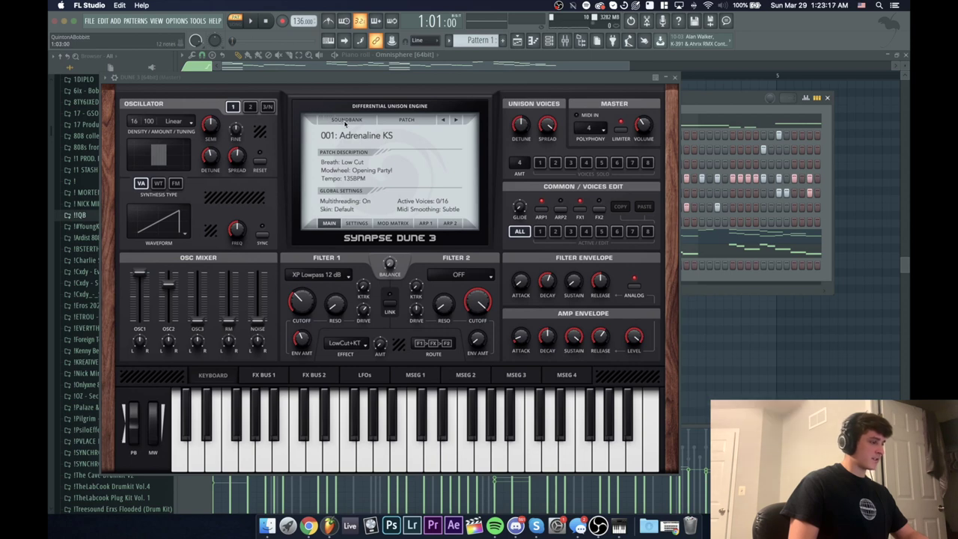
{"action": "left_click", "coordinate": [364, 135]}
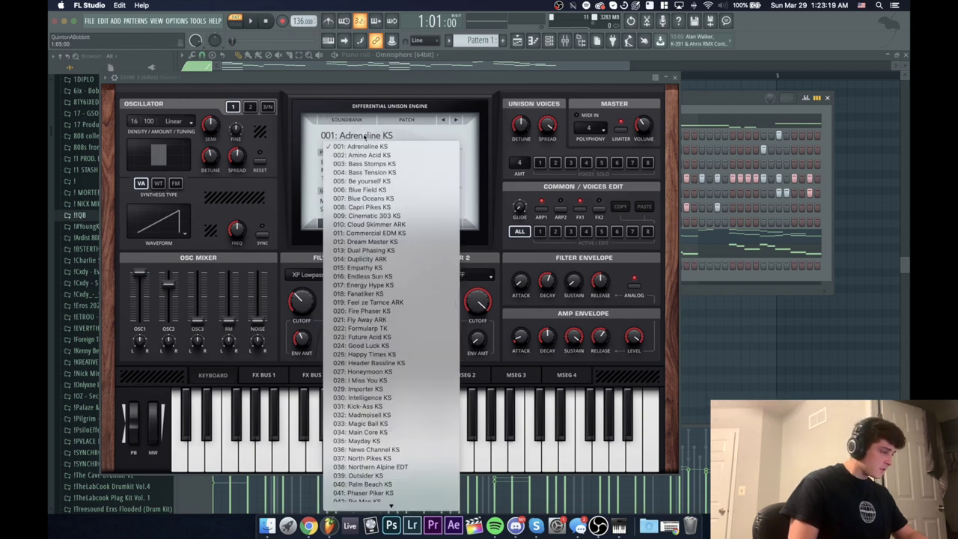
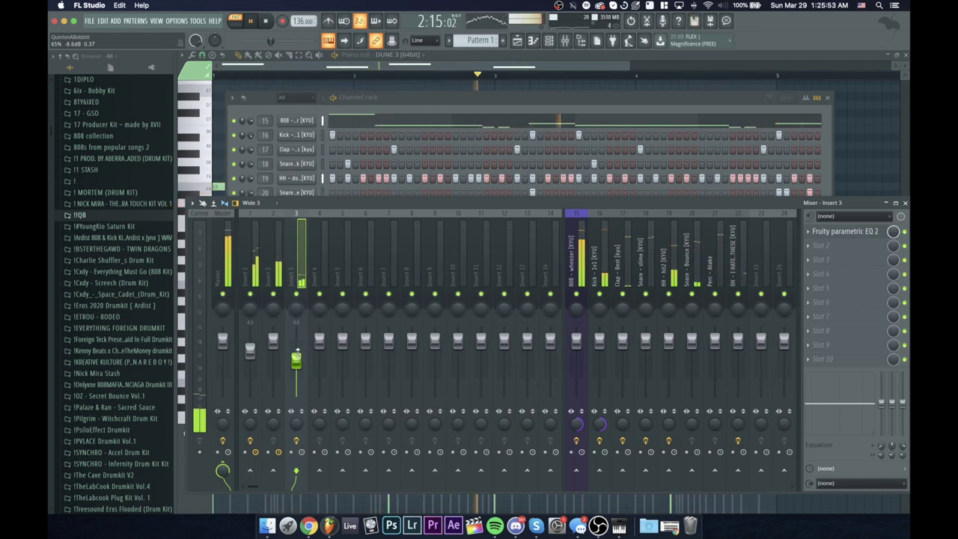
Step: Stop playback and split Pattern 1 by channel in the playlist
{"action": "key", "text": "space"}
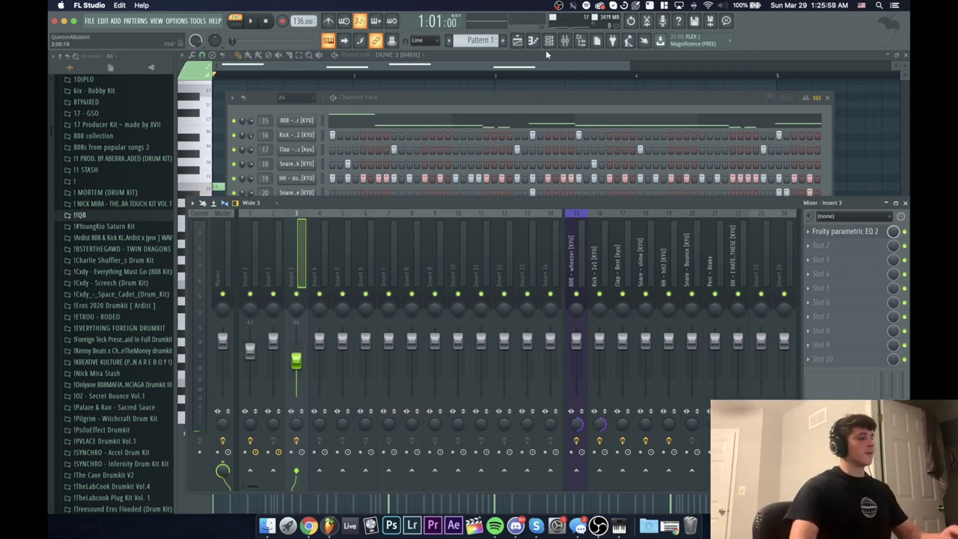
{"action": "left_click", "coordinate": [519, 42]}
{"action": "right_click", "coordinate": [211, 93]}
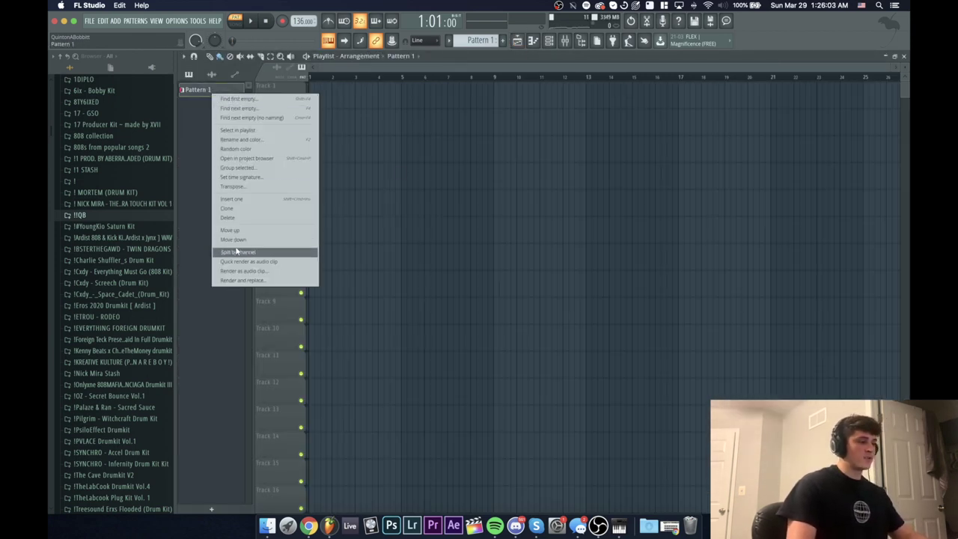
{"action": "left_click", "coordinate": [237, 252]}
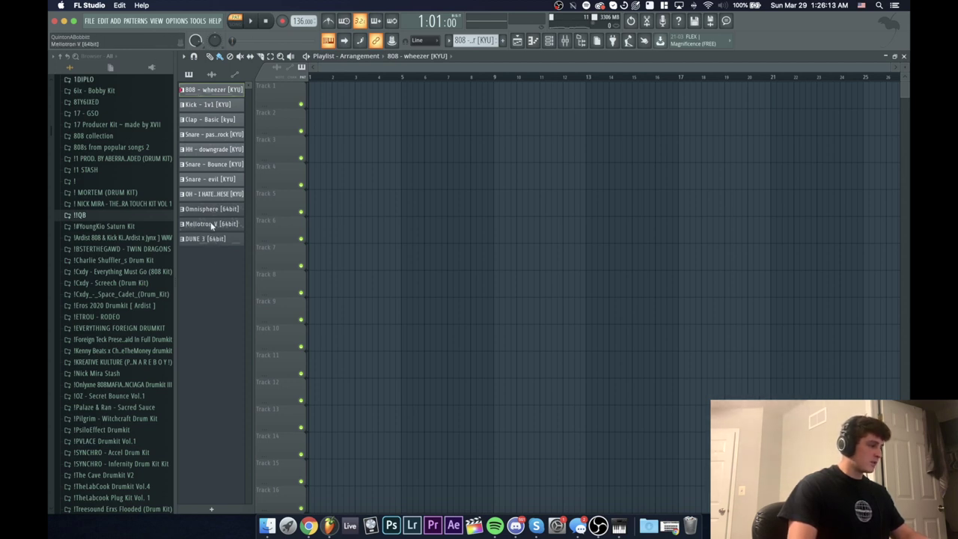
Step: Place the split patterns in the playlist from bar 1, with Omnisphere, Mellotron V and DUNE 3 on tracks 1–3 and the 808 and drums on tracks 4–11
{"action": "left_click_drag", "start_coordinate": [196, 93], "coordinate": [534, 97]}
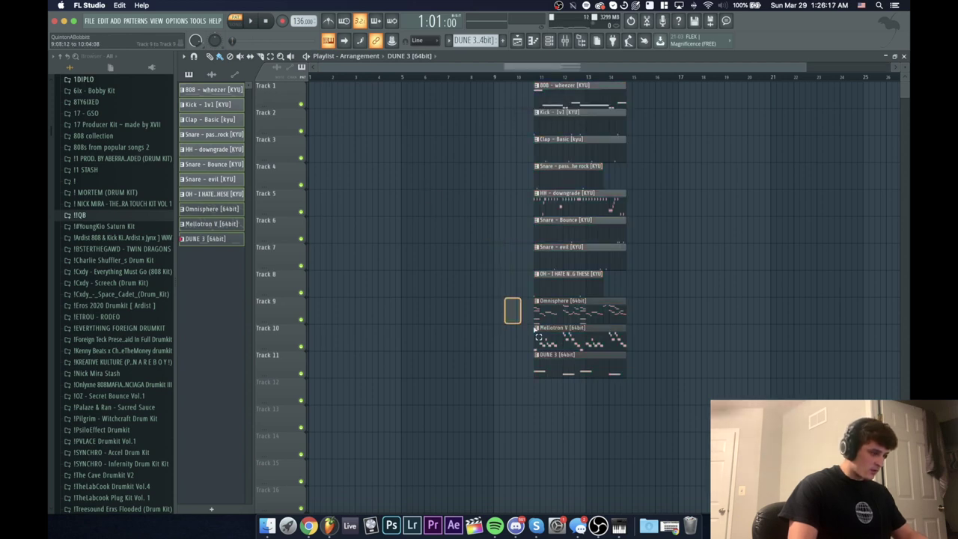
{"action": "left_click_drag", "start_coordinate": [521, 298], "coordinate": [559, 378]}
{"action": "left_click_drag", "start_coordinate": [561, 316], "coordinate": [300, 66]}
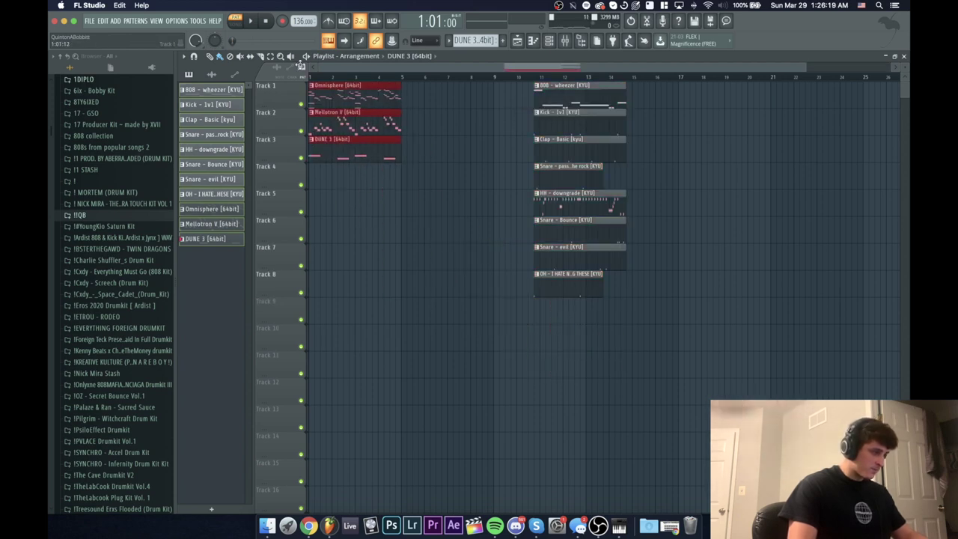
{"action": "left_click_drag", "start_coordinate": [538, 367], "coordinate": [331, 162]}
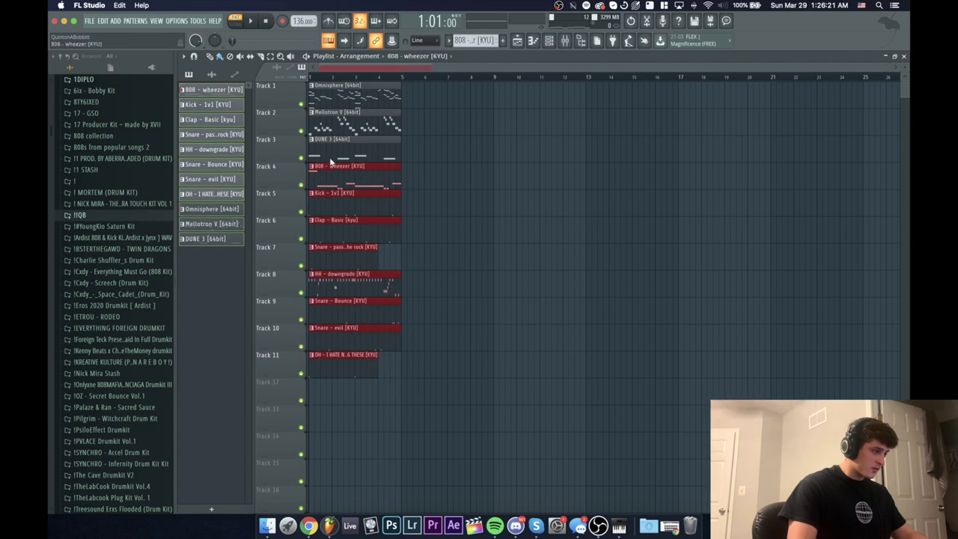
{"action": "key", "text": "super+d"}
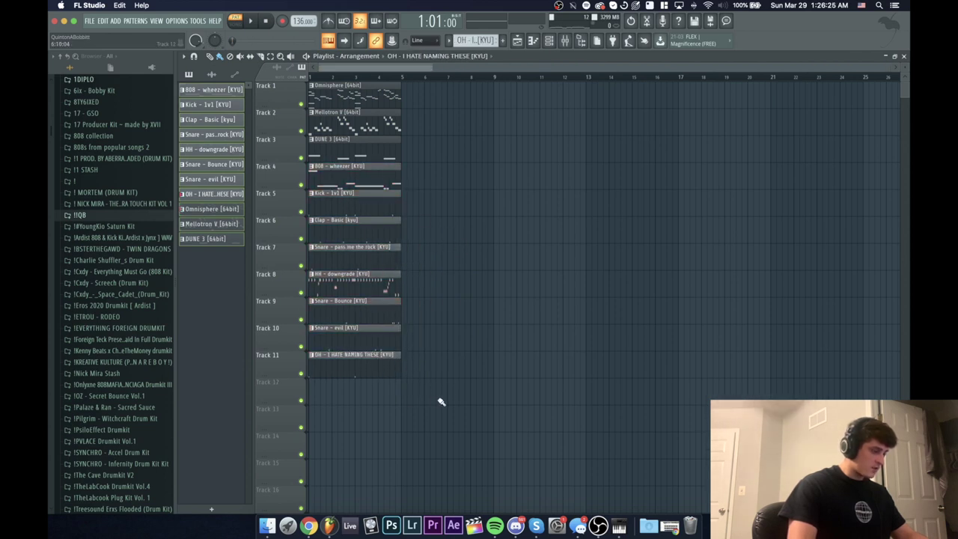
Step: Select the four-bar clips on all eleven tracks and duplicate them end to end past bar 25
{"action": "left_click_drag", "start_coordinate": [441, 401], "coordinate": [300, 80]}
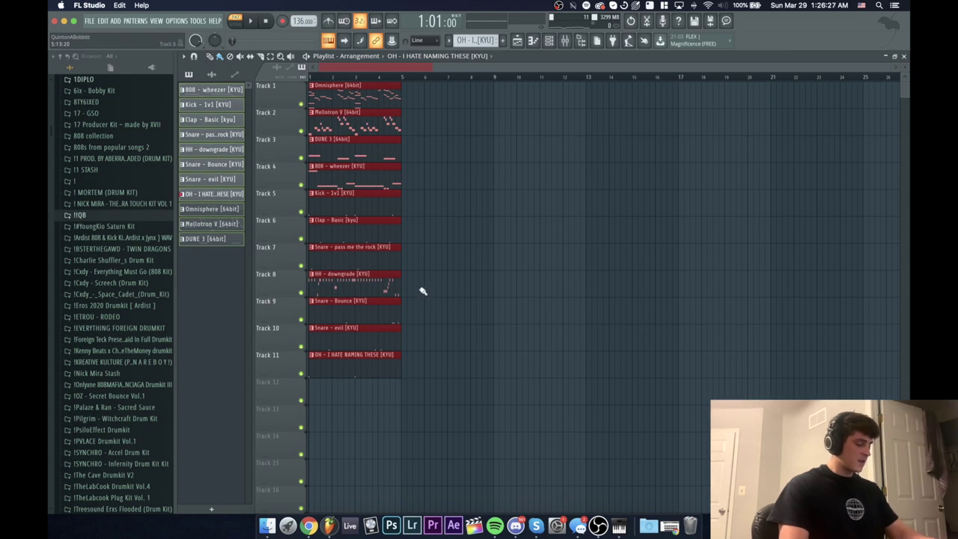
{"action": "key", "text": "ctrl+b"}
{"action": "key", "text": "ctrl+b"}
{"action": "key", "text": "ctrl+b"}
{"action": "key", "text": "ctrl+b"}
{"action": "key", "text": "ctrl+b"}
{"action": "key", "text": "ctrl+b"}
{"action": "key", "text": "ctrl+b"}
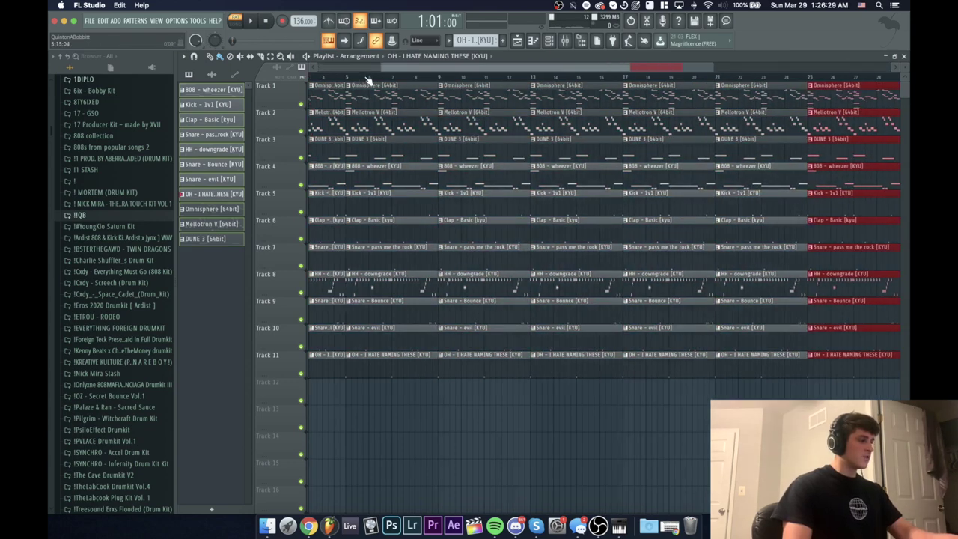
Step: Delete the Mellotron V, 808 and drum clips from bars 1–8, leaving only Omnisphere and DUNE 3 in the intro
{"action": "left_click_drag", "start_coordinate": [451, 69], "coordinate": [329, 69]}
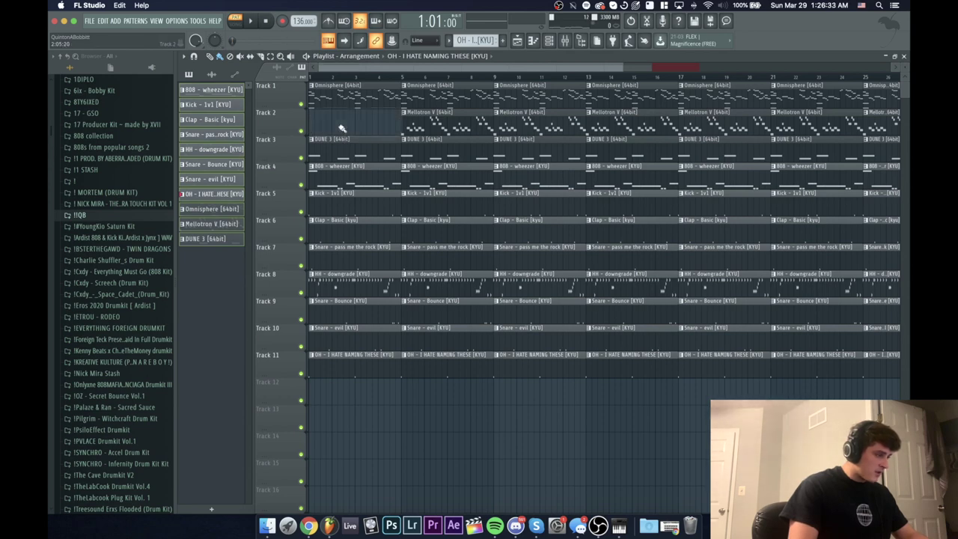
{"action": "left_click_drag", "start_coordinate": [344, 180], "coordinate": [327, 446]}
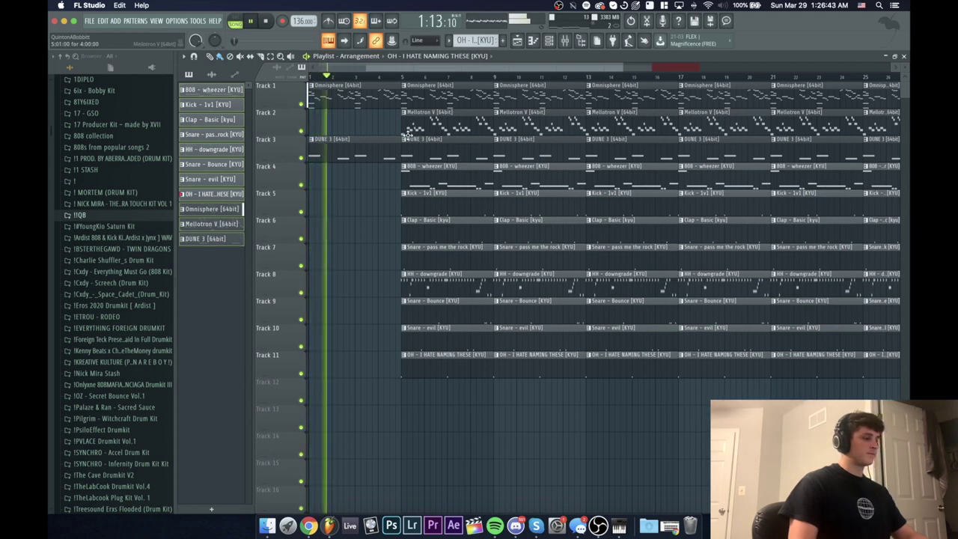
{"action": "left_click_drag", "start_coordinate": [427, 181], "coordinate": [429, 358]}
{"action": "right_click", "coordinate": [429, 357]}
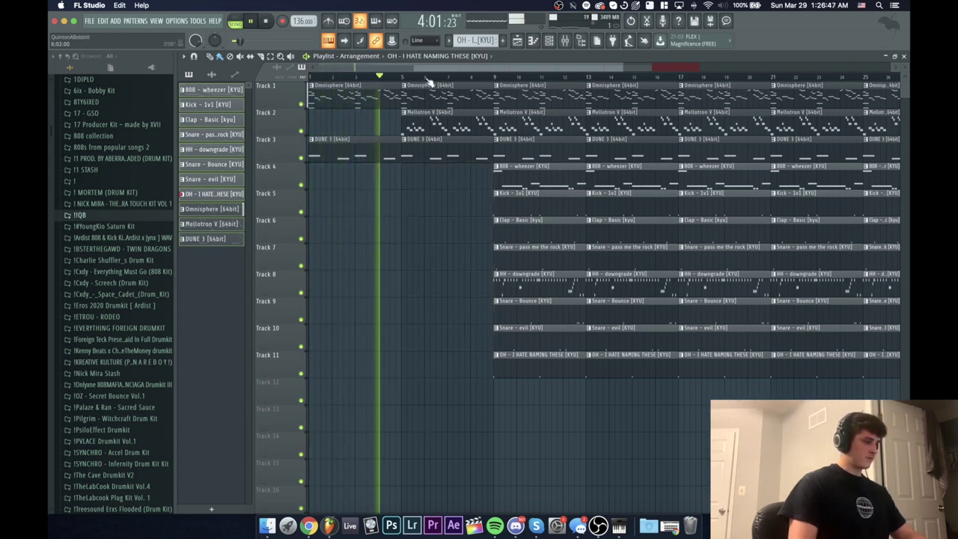
{"action": "right_click", "coordinate": [427, 124]}
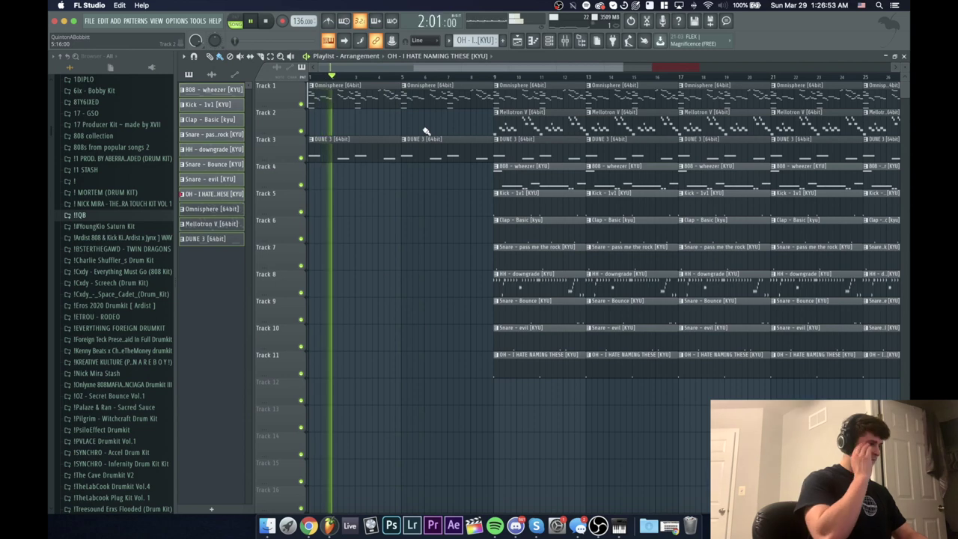
Step: Stop playback and place the "!!!TURN IT UP Q (179 bpm)" sample from the !TAGS folder on Track 4 at bar 1
{"action": "key", "text": "space"}
{"action": "scroll", "coordinate": [150, 231], "scroll_direction": "up", "scroll_amount": 3}
{"action": "scroll", "coordinate": [150, 230], "scroll_direction": "up", "scroll_amount": 1}
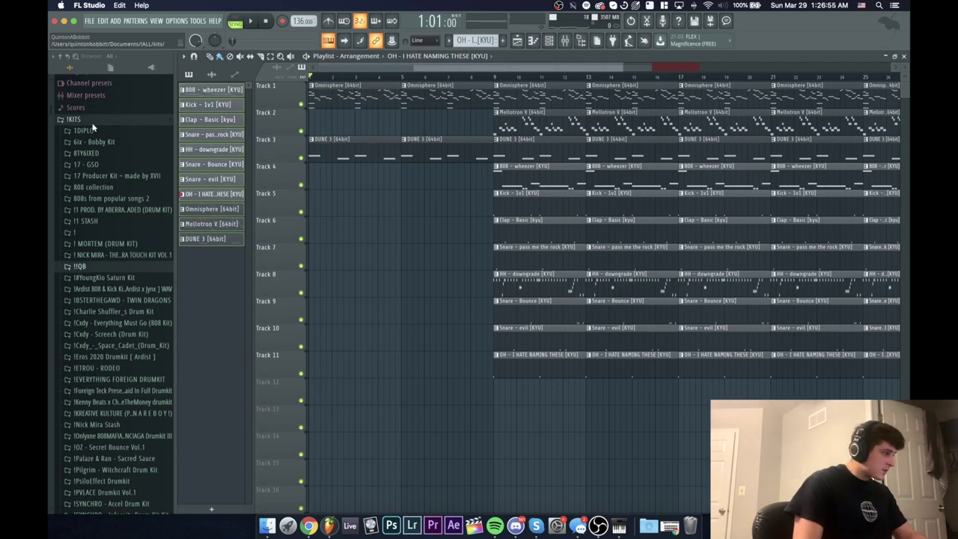
{"action": "left_click", "coordinate": [90, 120]}
{"action": "left_click", "coordinate": [78, 204]}
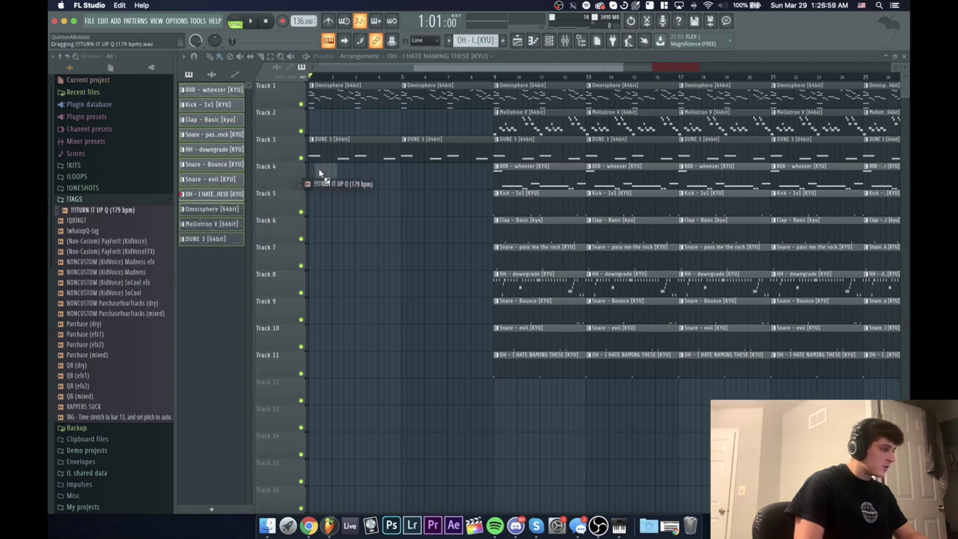
{"action": "left_click_drag", "start_coordinate": [320, 173], "coordinate": [320, 174]}
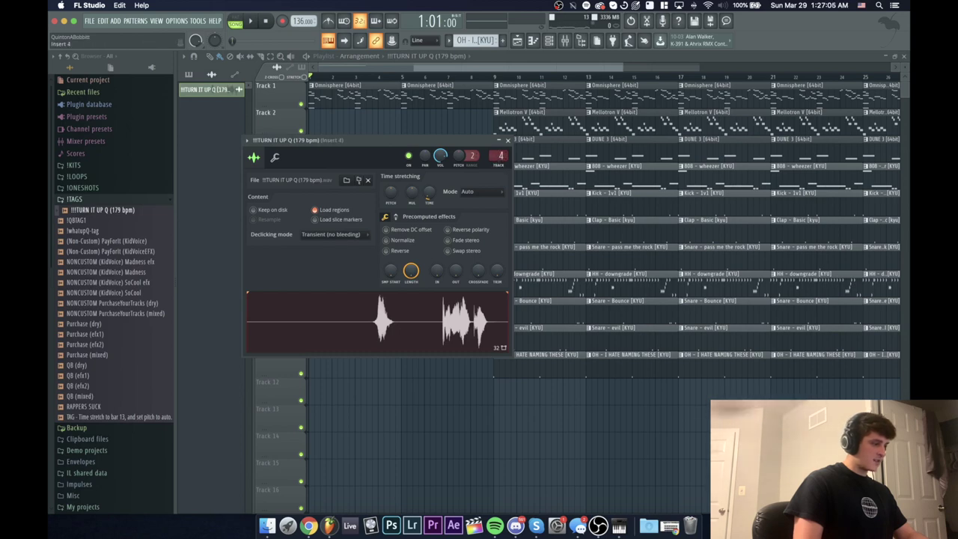
{"action": "left_click", "coordinate": [508, 140]}
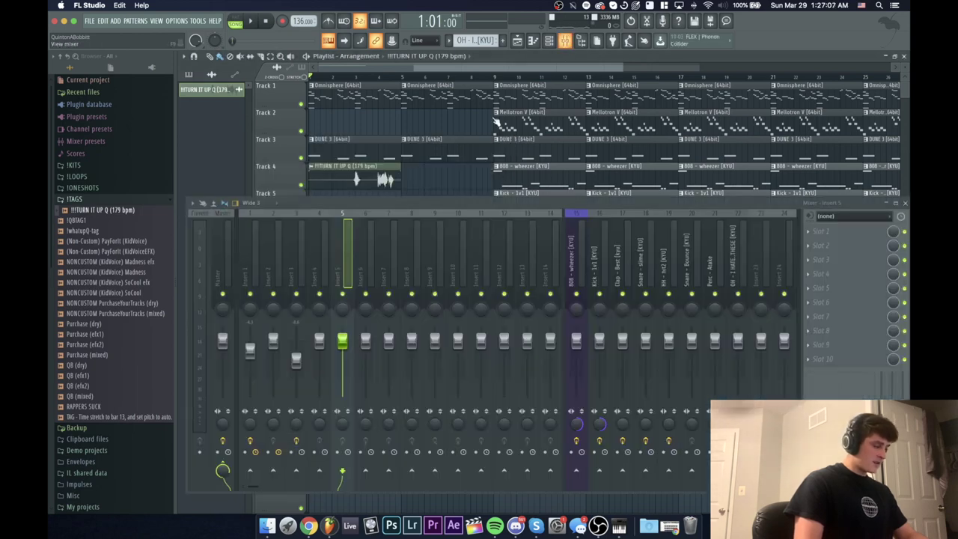
Step: Load the saved !TAG mixer track state onto Insert 5
{"action": "key", "text": "F9"}
{"action": "right_click", "coordinate": [349, 248]}
{"action": "mouse_move", "coordinate": [386, 263]}
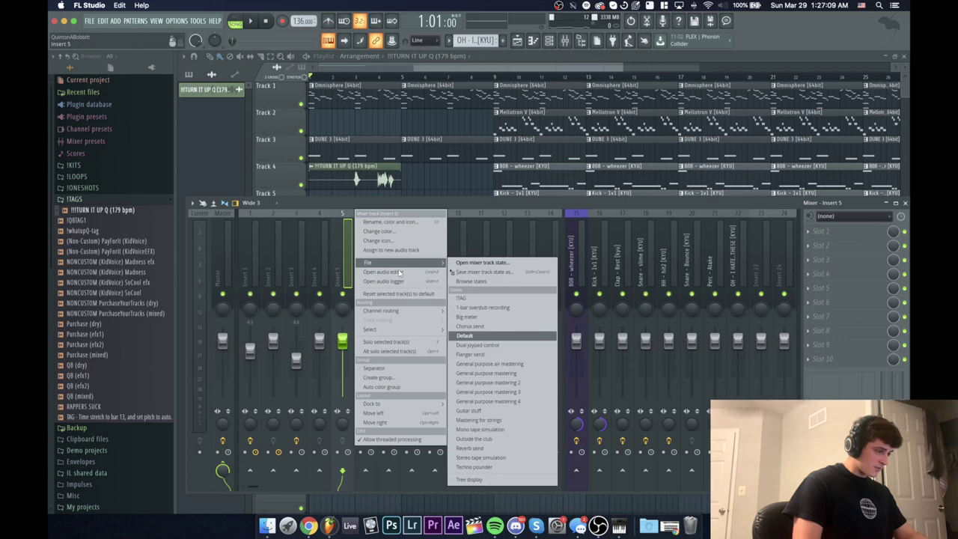
{"action": "left_click", "coordinate": [461, 299]}
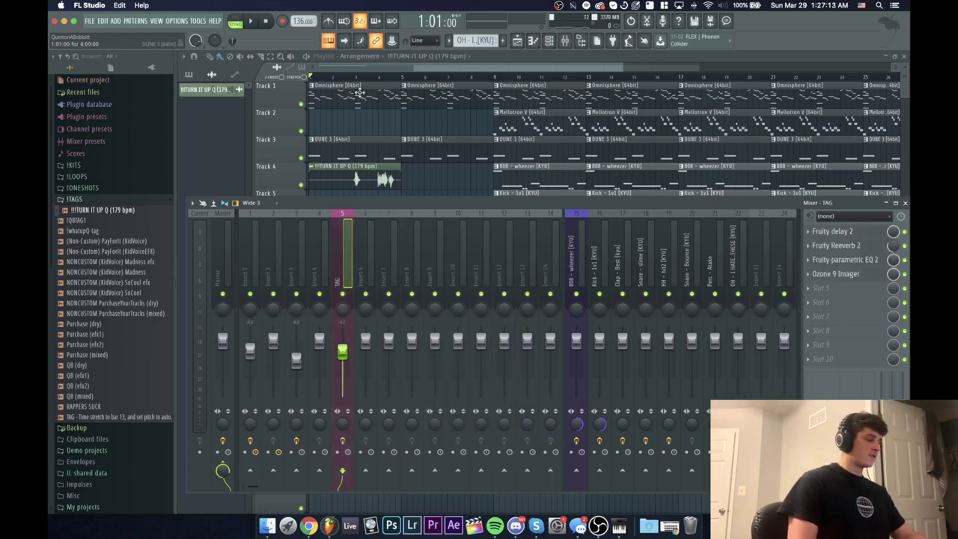
{"action": "key", "text": "F9"}
Step: Lower the TAG mixer track's volume to about -5.0 dB and adjust its effect mix level while auditioning the intro
{"action": "key", "text": "space"}
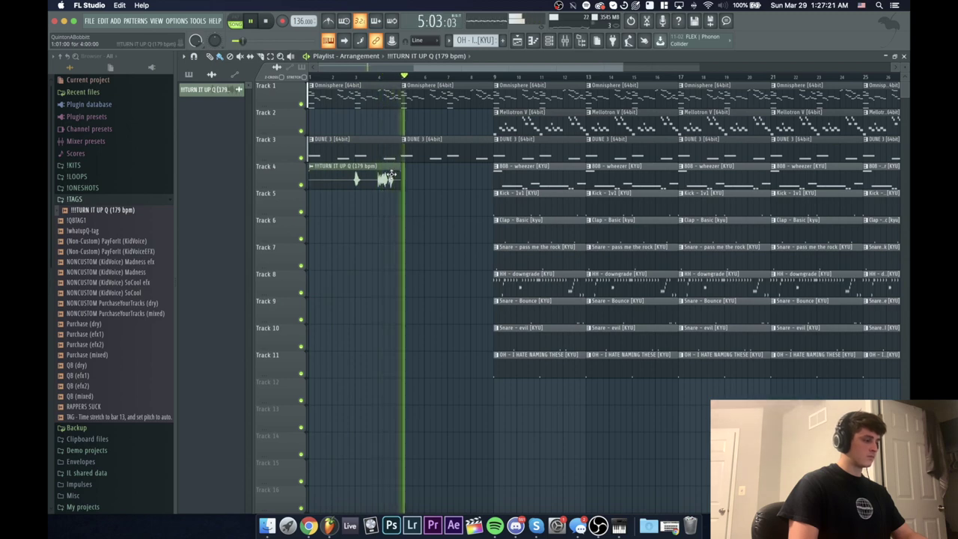
{"action": "key", "text": "space"}
{"action": "key", "text": "F9"}
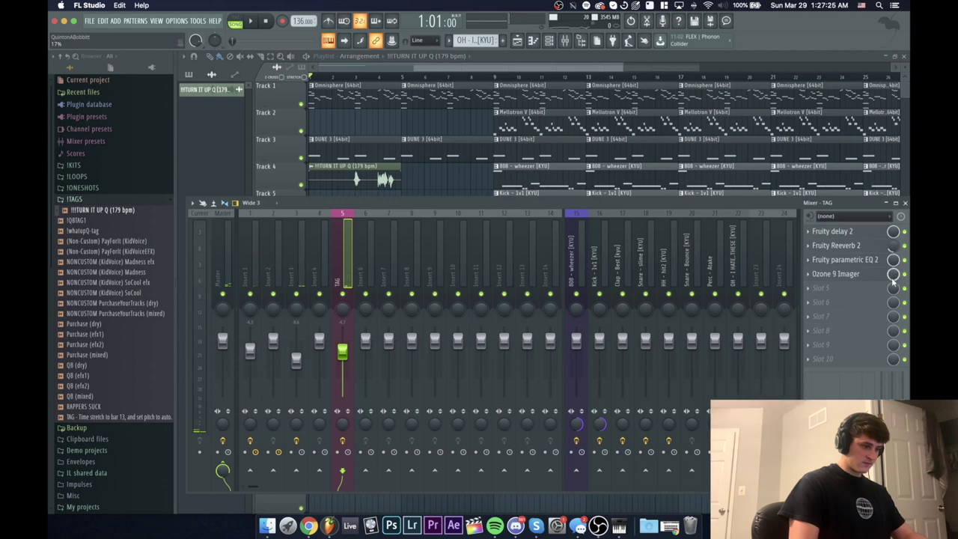
{"action": "key", "text": "space"}
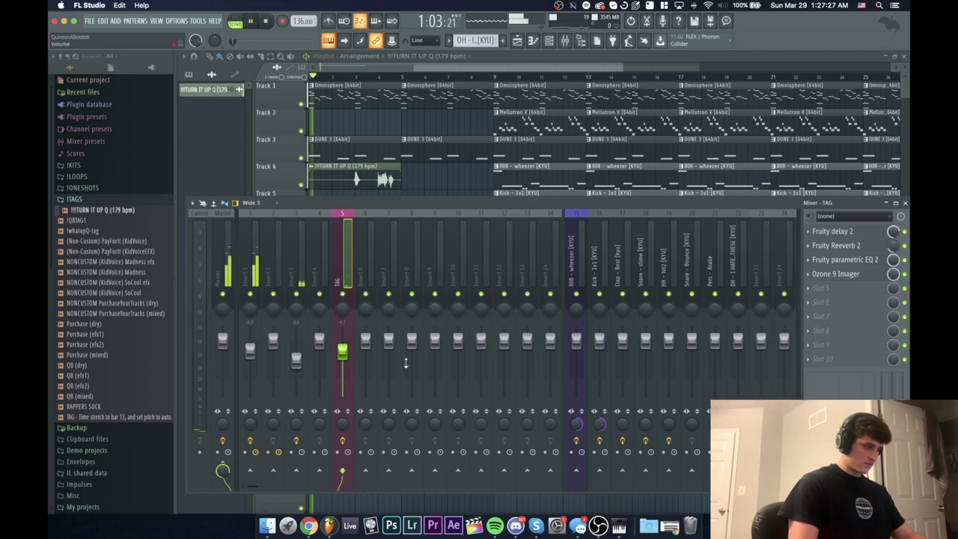
{"action": "key", "text": "F9"}
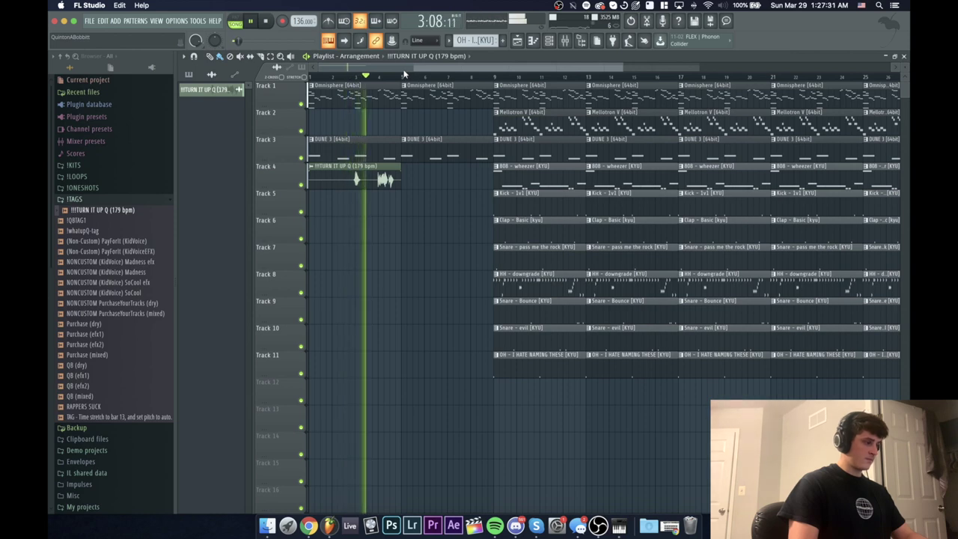
{"action": "key", "text": "F9"}
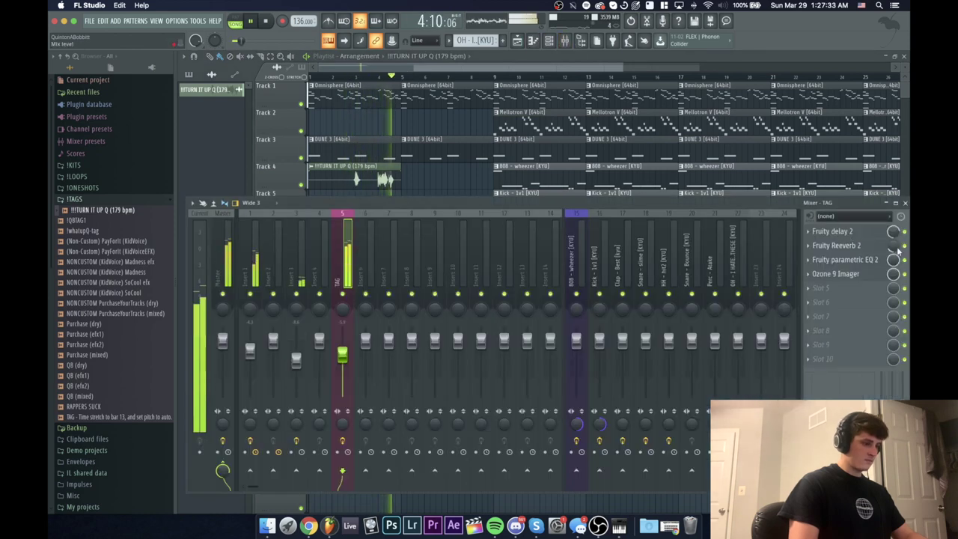
{"action": "key", "text": "F9"}
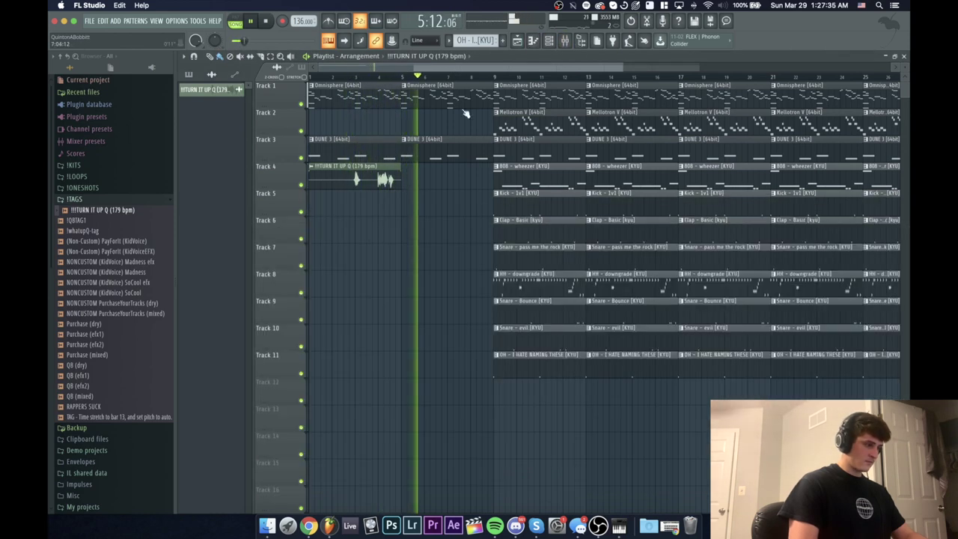
{"action": "key", "text": "space"}
{"action": "key", "text": "space"}
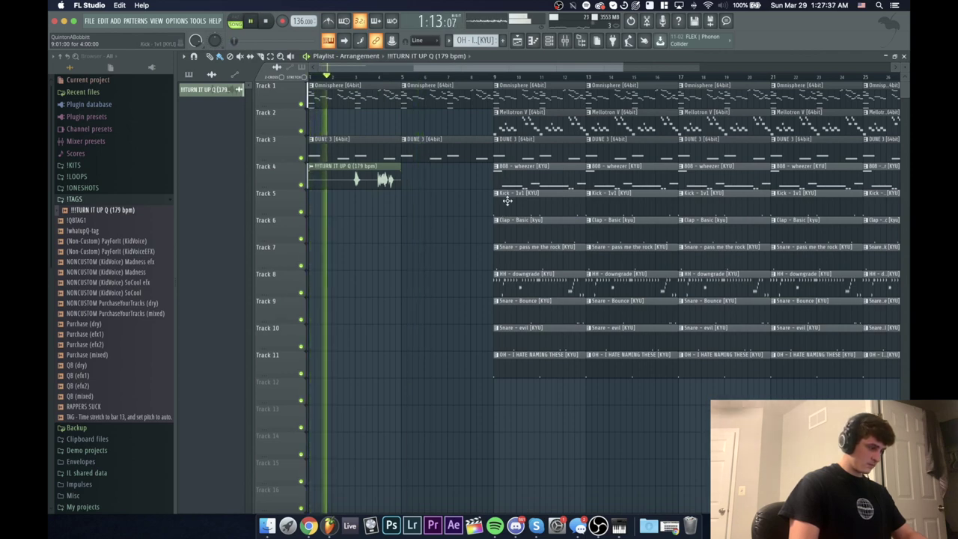
Step: Copy the HH - downgrade clip into the intro on Track 8, trimmed to its last bar and placed at bar 4
{"action": "scroll", "coordinate": [393, 77], "scroll_direction": "up", "scroll_amount": 1}
{"action": "key", "text": "space"}
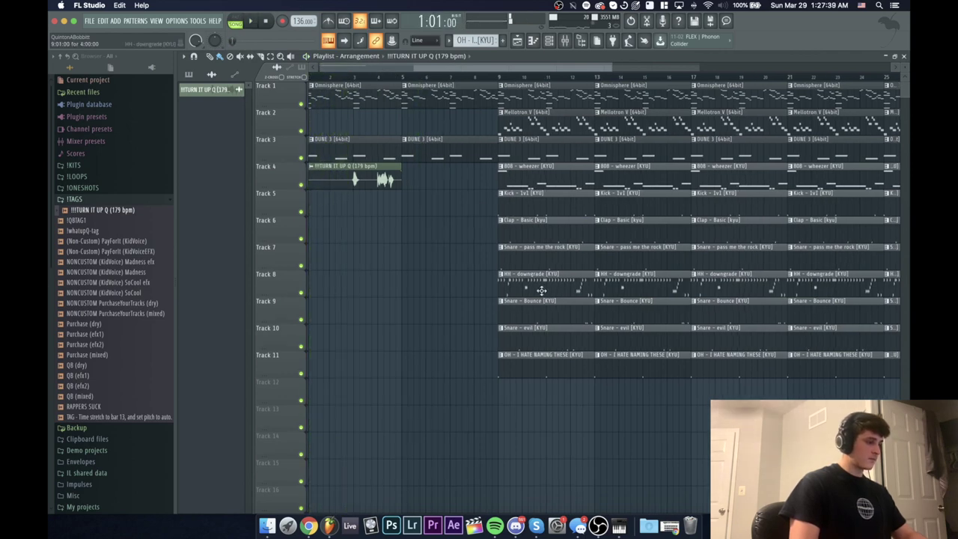
{"action": "left_click_drag", "start_coordinate": [541, 290], "coordinate": [209, 292], "text": "shift"}
{"action": "left_click_drag", "start_coordinate": [310, 285], "coordinate": [369, 290]}
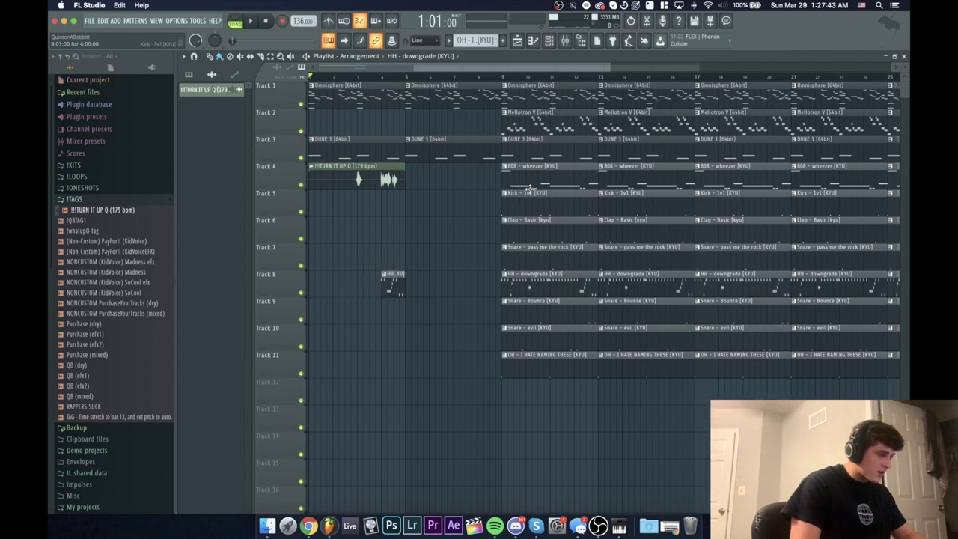
Step: Copy the 808 - wheezer, Clap - Basic and HH - downgrade clips into bars 5–8 and play the intro back
{"action": "left_click_drag", "start_coordinate": [531, 175], "coordinate": [439, 186]}
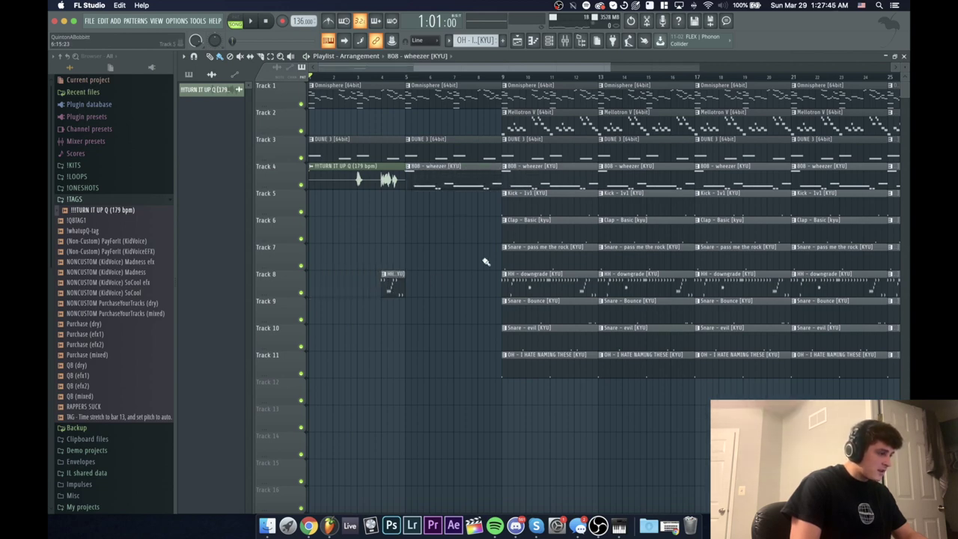
{"action": "left_click_drag", "start_coordinate": [504, 240], "coordinate": [444, 232]}
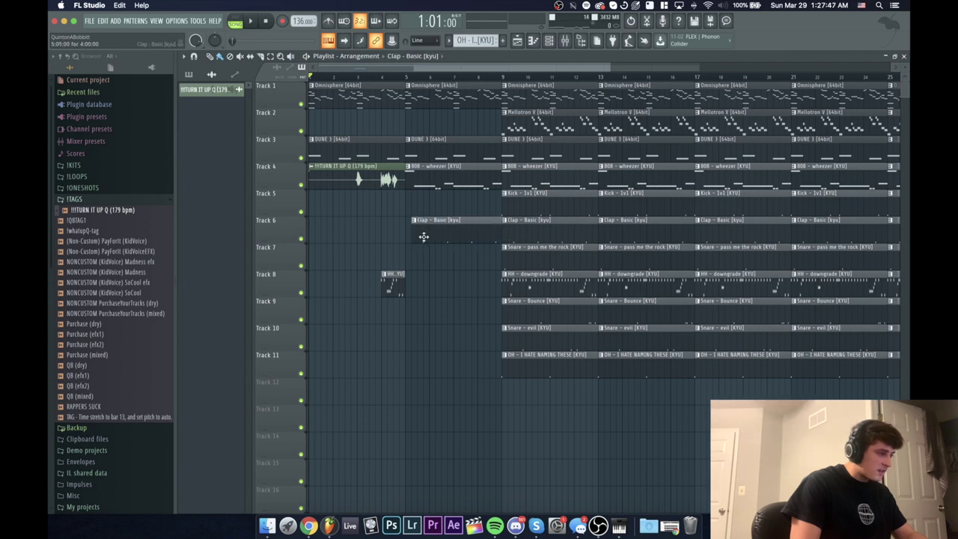
{"action": "left_click_drag", "start_coordinate": [484, 292], "coordinate": [482, 180]}
{"action": "key", "text": "space"}
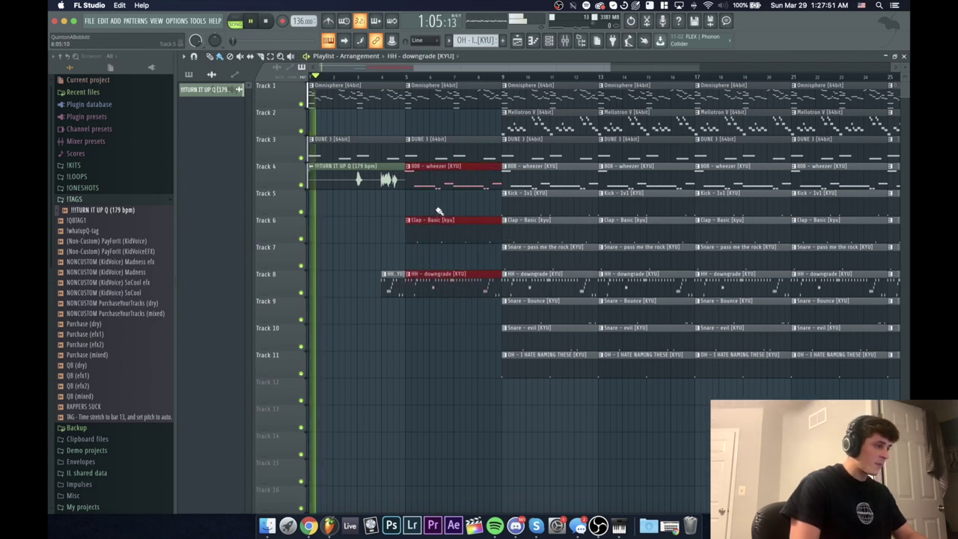
{"action": "key", "text": "ctrl+d"}
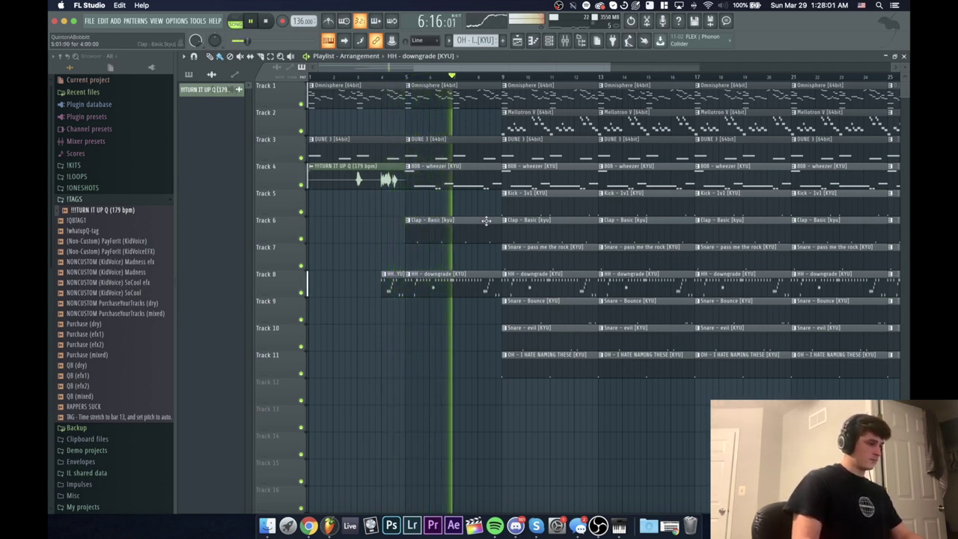
{"action": "key", "text": "space"}
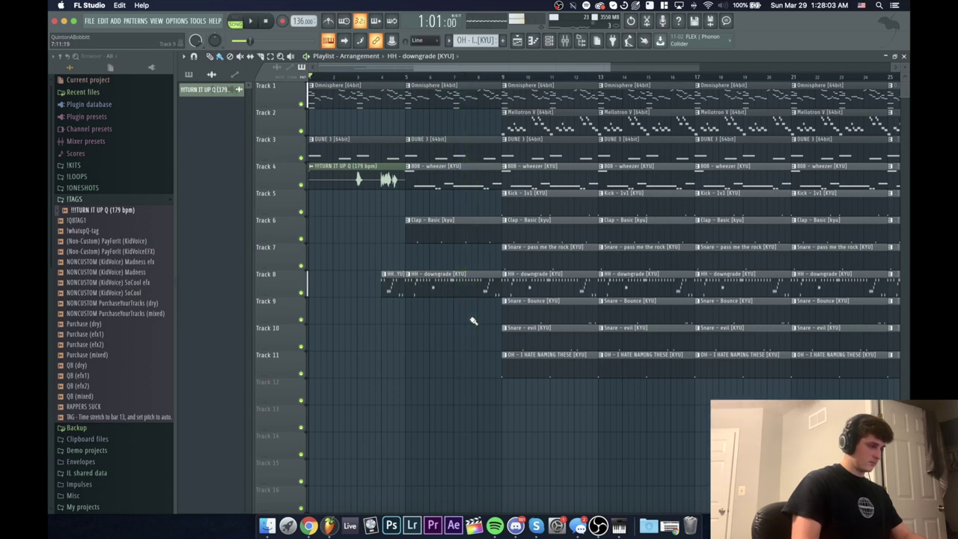
Step: Shorten the 808, clap and hi-hat clips that start at bar 5 so they end at bar 8
{"action": "left_click_drag", "start_coordinate": [473, 323], "coordinate": [483, 186]}
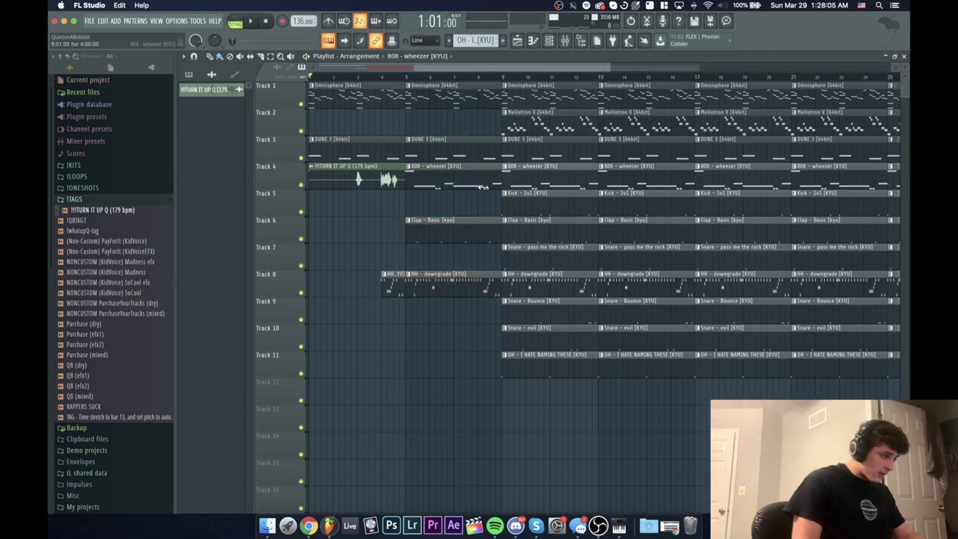
{"action": "left_click_drag", "start_coordinate": [464, 322], "coordinate": [464, 188]}
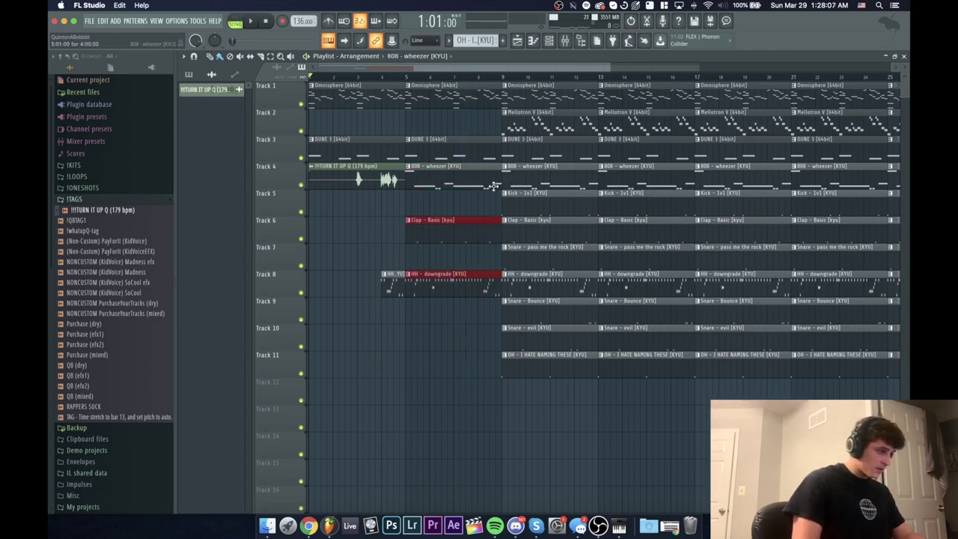
{"action": "left_click_drag", "start_coordinate": [439, 350], "coordinate": [476, 182]}
{"action": "left_click", "coordinate": [474, 208]}
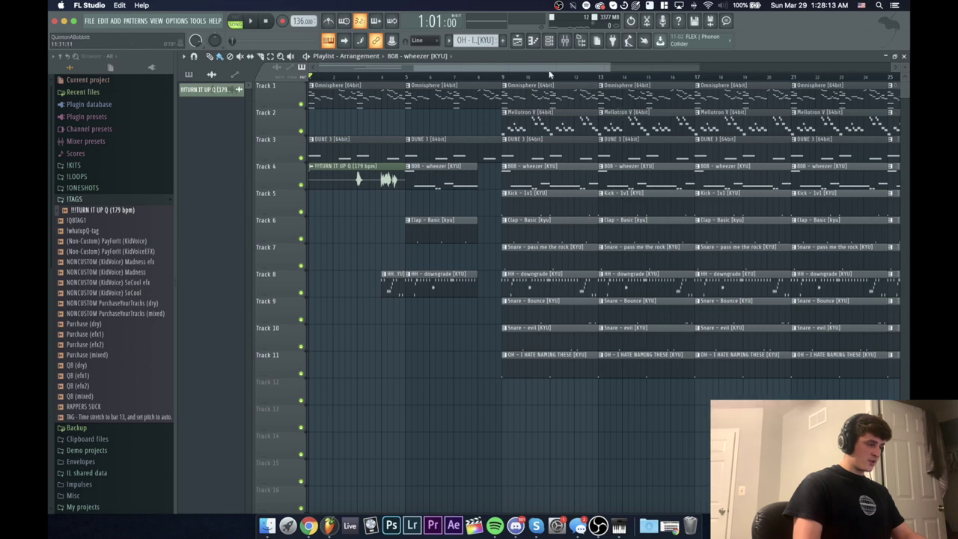
Step: Slice the final block half a bar after bar 29 on all eleven tracks and delete everything past the cut
{"action": "scroll", "coordinate": [550, 75], "scroll_direction": "right", "scroll_amount": 10}
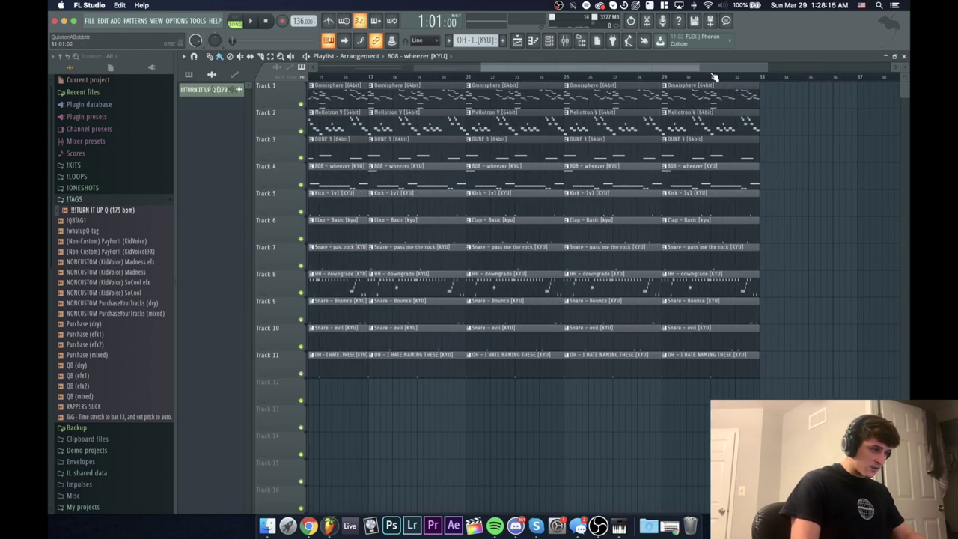
{"action": "scroll", "coordinate": [715, 77], "scroll_direction": "up", "scroll_amount": 3}
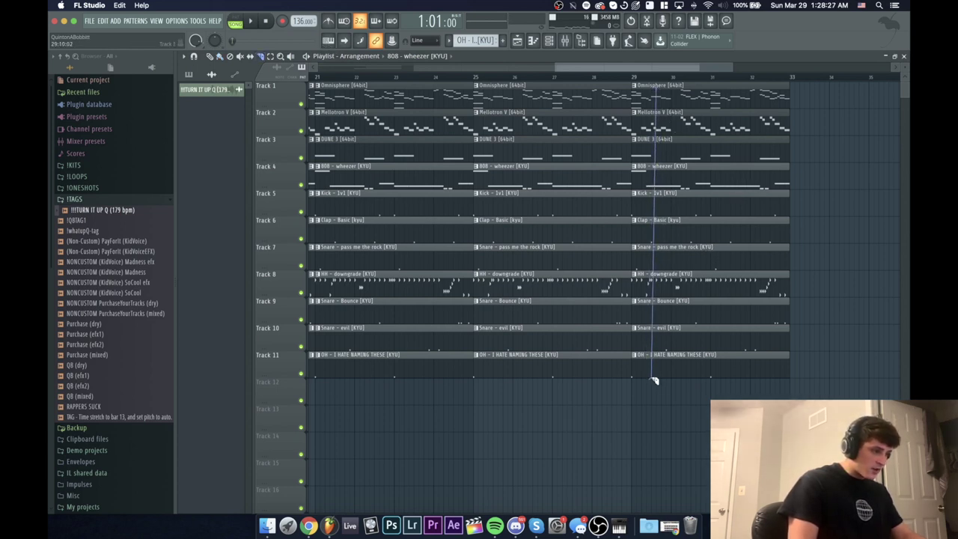
{"action": "left_click_drag", "start_coordinate": [651, 379], "coordinate": [651, 378]}
{"action": "key", "text": "p"}
{"action": "mouse_move", "coordinate": [708, 389]}
{"action": "left_mouse_down"}
{"action": "mouse_move", "coordinate": [697, 129]}
{"action": "mouse_move", "coordinate": [682, 109]}
{"action": "left_mouse_up"}
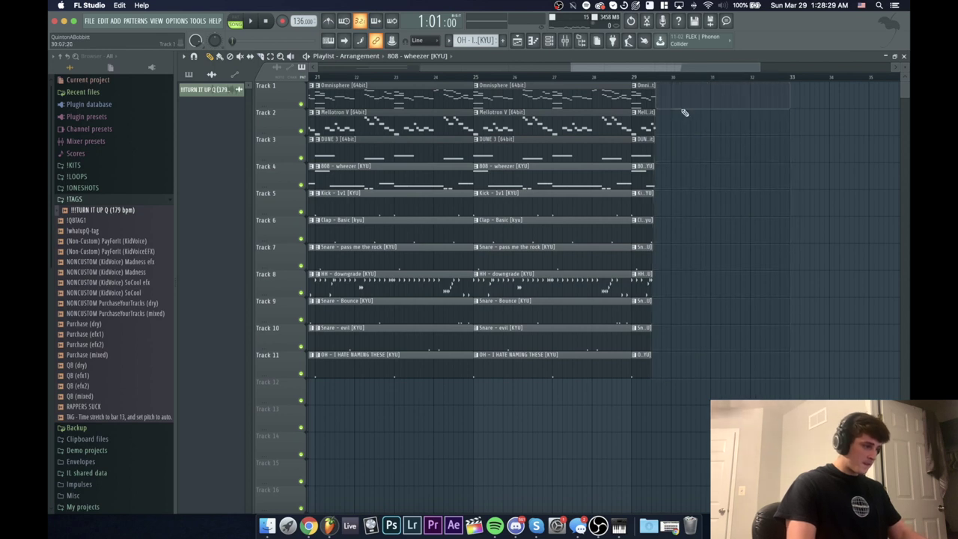
{"action": "left_click_drag", "start_coordinate": [735, 298], "coordinate": [646, 142]}
Step: Shorten the intro's Omnisphere and DUNE 3 clips to bar 8 and move the half-bar slices from bar 29 to bar 8 on Tracks 1–11
{"action": "left_click_drag", "start_coordinate": [692, 405], "coordinate": [495, 265]}
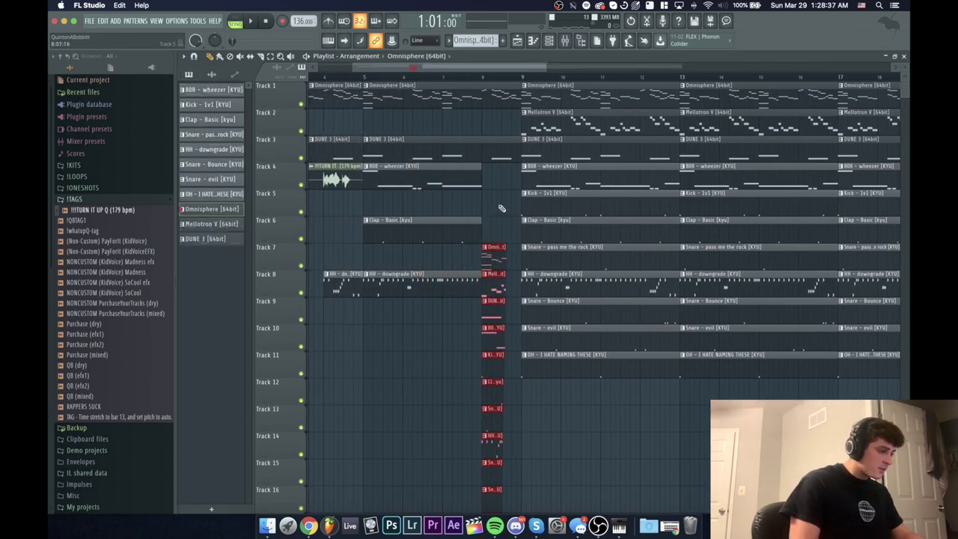
{"action": "left_click_drag", "start_coordinate": [502, 207], "coordinate": [475, 101]}
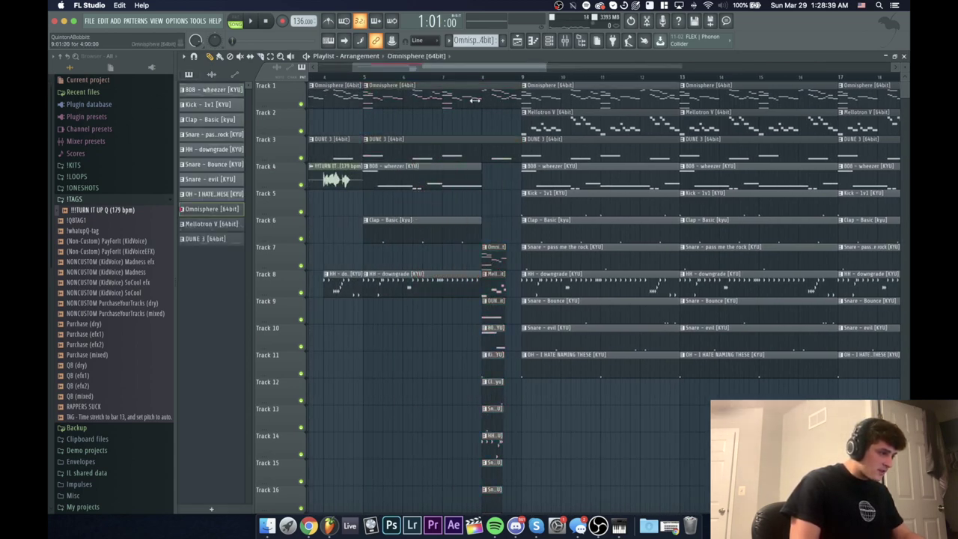
{"action": "left_click_drag", "start_coordinate": [505, 162], "coordinate": [483, 101]}
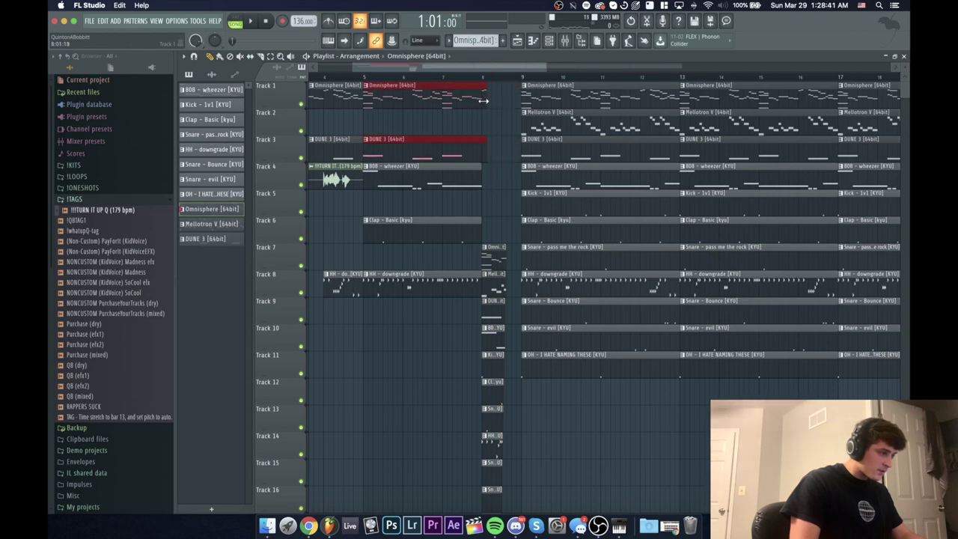
{"action": "left_click_drag", "start_coordinate": [494, 190], "coordinate": [503, 493]}
{"action": "left_click_drag", "start_coordinate": [495, 149], "coordinate": [486, 10]}
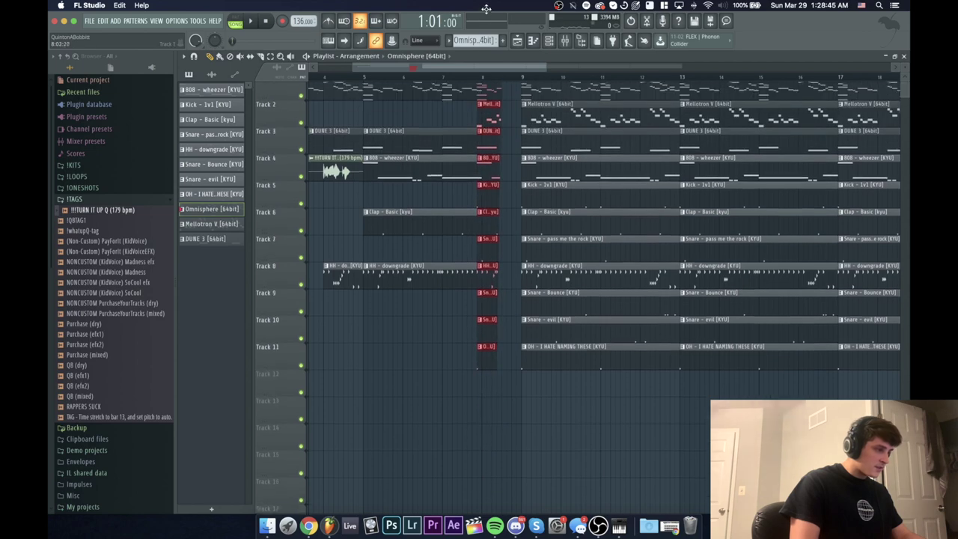
{"action": "left_click_drag", "start_coordinate": [477, 430], "coordinate": [444, 100]}
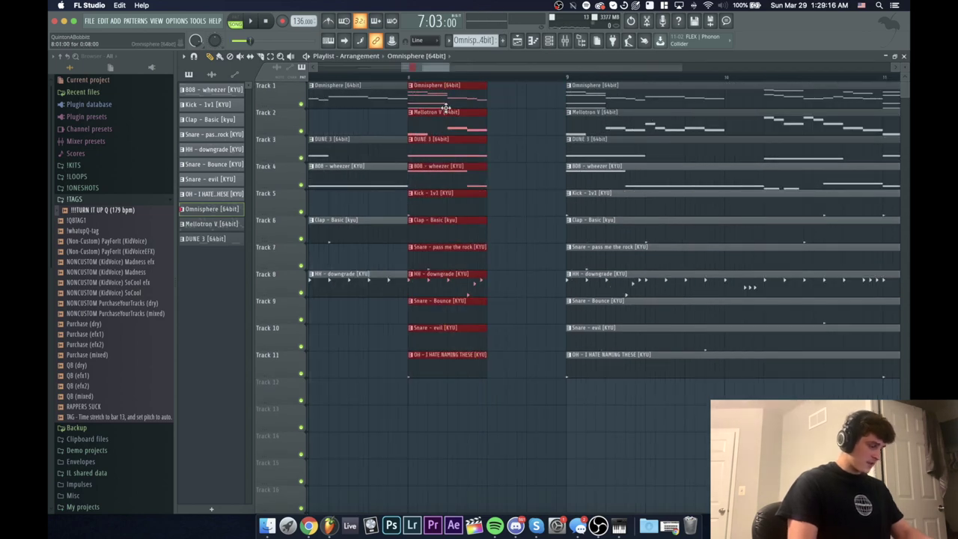
Step: Build a stutter in bar 8 by duplicating the half-bar slices, trimming the copies to a quarter bar and repeating them with a short gap before bar 9
{"action": "key", "text": "ctrl+b"}
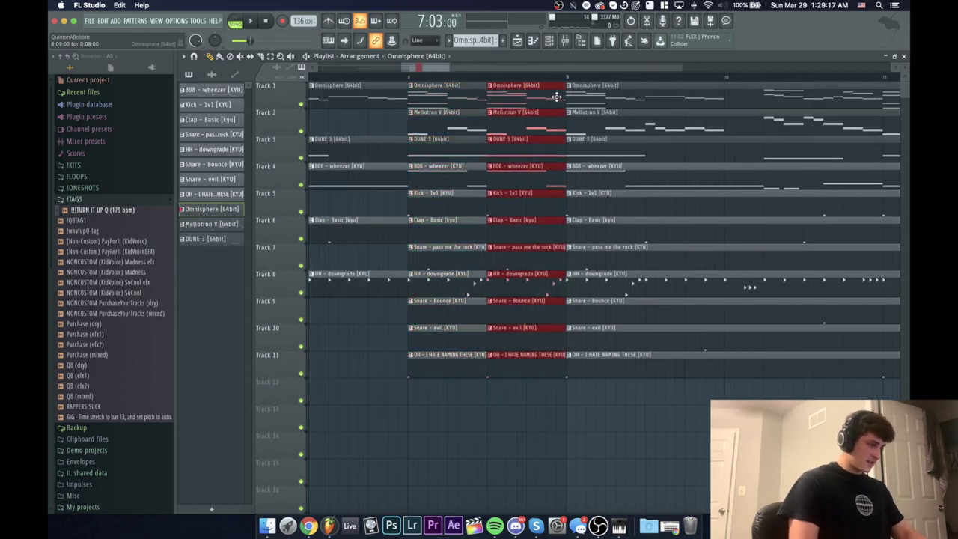
{"action": "mouse_move", "coordinate": [561, 95]}
{"action": "left_mouse_down"}
{"action": "mouse_move", "coordinate": [528, 101]}
{"action": "mouse_move", "coordinate": [555, 102]}
{"action": "left_mouse_up"}
{"action": "key", "text": "ctrl+b"}
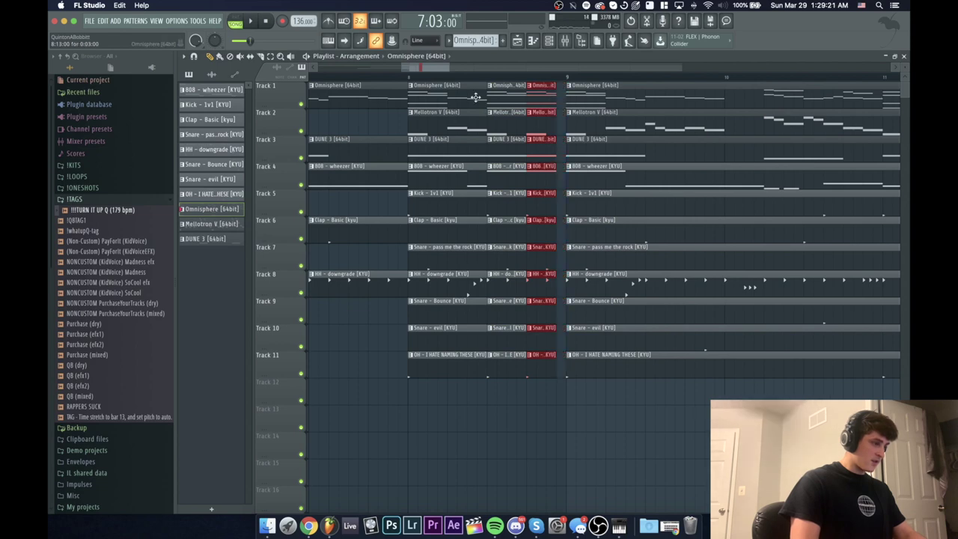
{"action": "key", "text": "space"}
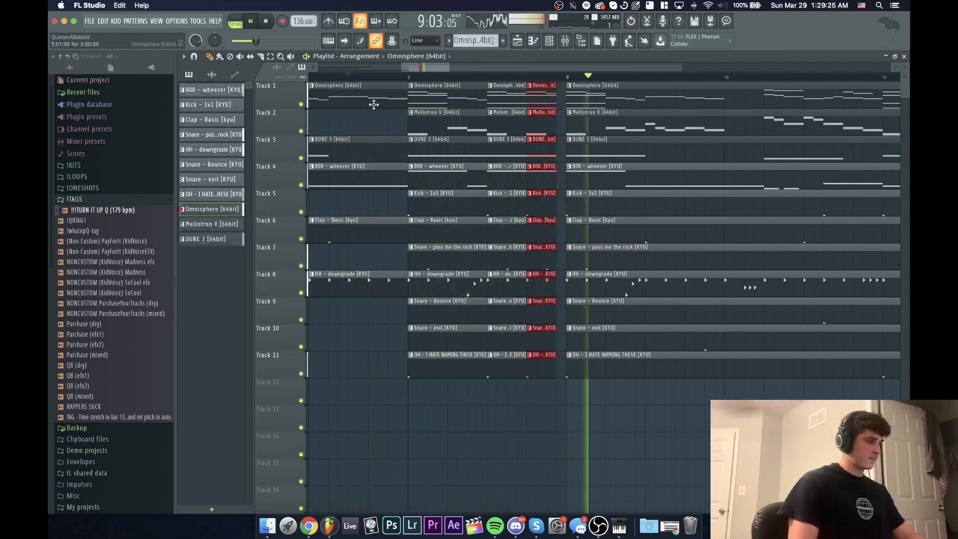
{"action": "key", "text": "space"}
Step: Shorten the 808 in the first bar 8 stutter slice and delete the Kick and open-hat slices from the stutter
{"action": "left_click", "coordinate": [470, 184]}
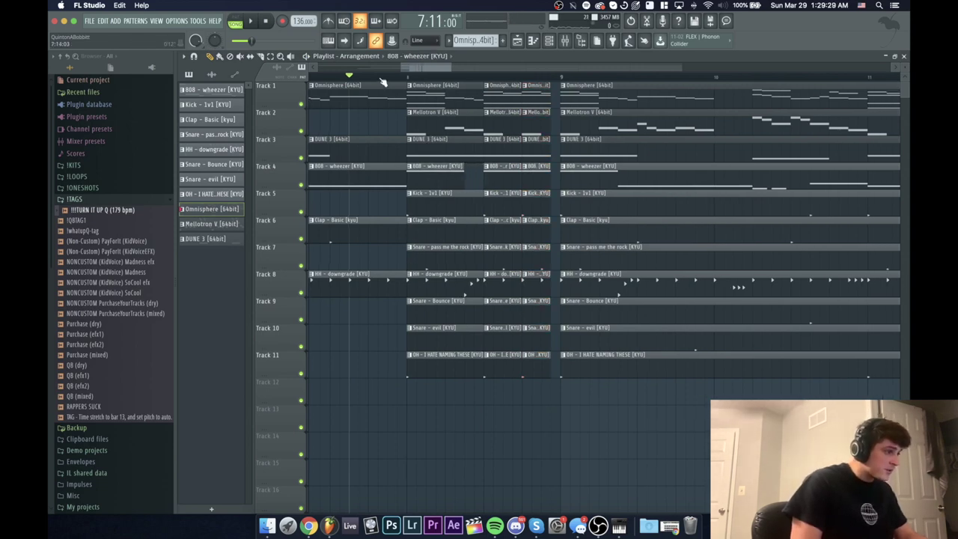
{"action": "scroll", "coordinate": [382, 82], "scroll_direction": "down", "scroll_amount": 1}
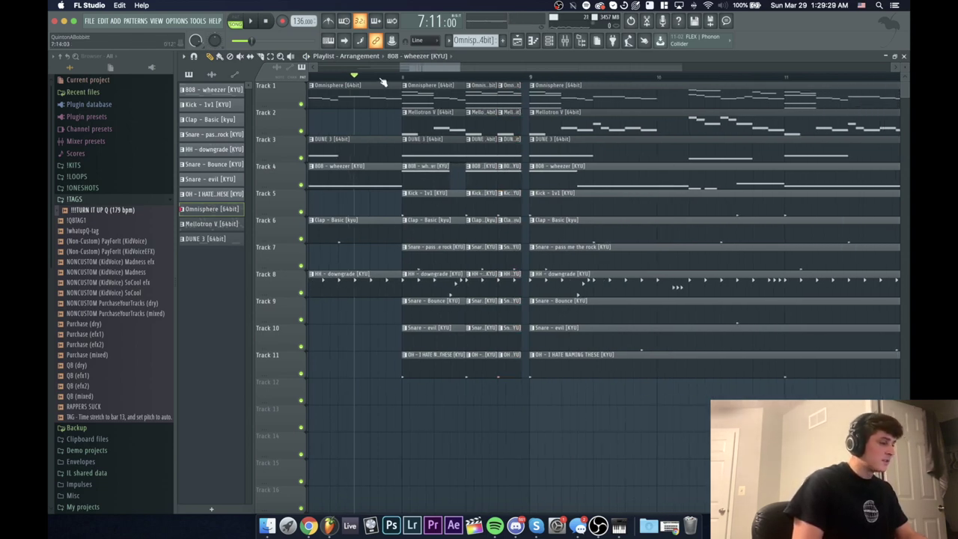
{"action": "right_click", "coordinate": [431, 211]}
{"action": "right_click", "coordinate": [482, 213]}
{"action": "right_click", "coordinate": [511, 216]}
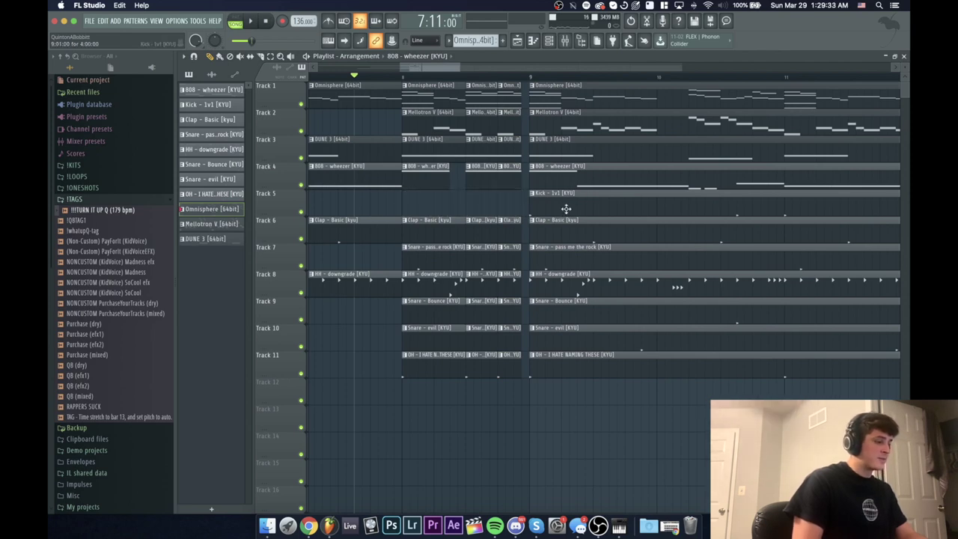
{"action": "right_click", "coordinate": [511, 370]}
{"action": "right_click", "coordinate": [481, 367]}
{"action": "right_click", "coordinate": [442, 366]}
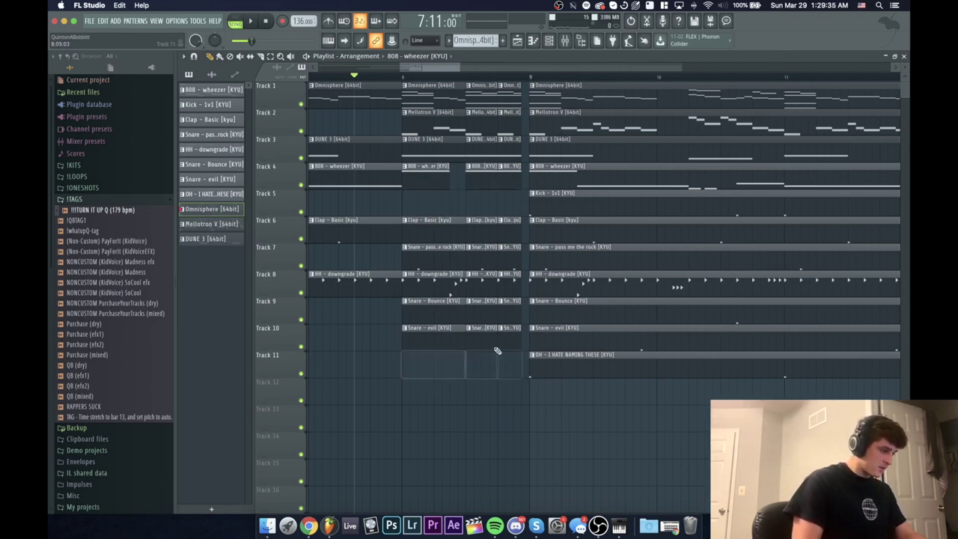
Step: Play the arrangement from bar 5 through the bar 8 stutter and into the drop to check the transition
{"action": "scroll", "coordinate": [370, 69], "scroll_direction": "down", "scroll_amount": 4}
{"action": "left_click_drag", "start_coordinate": [381, 75], "coordinate": [330, 84]}
{"action": "left_click", "coordinate": [360, 76]}
{"action": "key", "text": "space"}
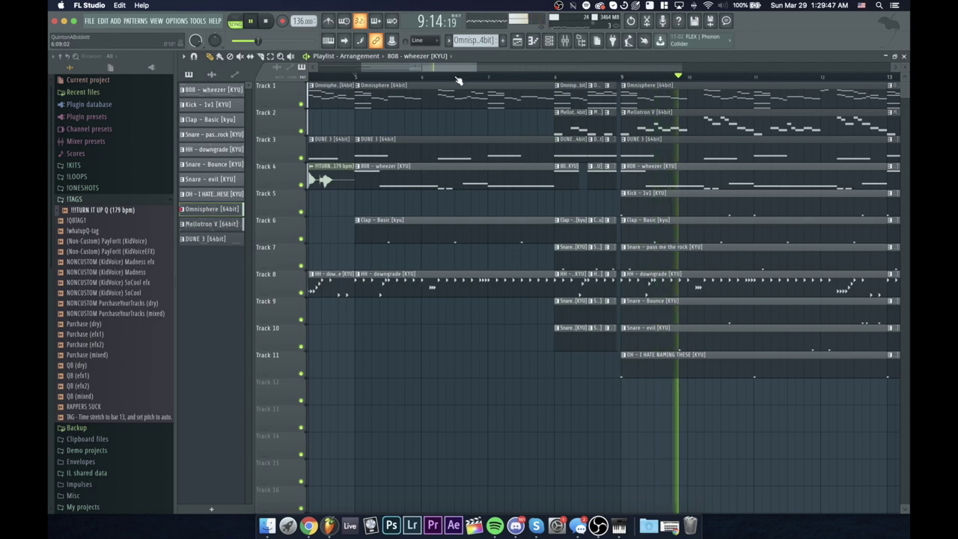
{"action": "scroll", "coordinate": [458, 80], "scroll_direction": "down", "scroll_amount": 3}
{"action": "scroll", "coordinate": [458, 80], "scroll_direction": "down", "scroll_amount": 3}
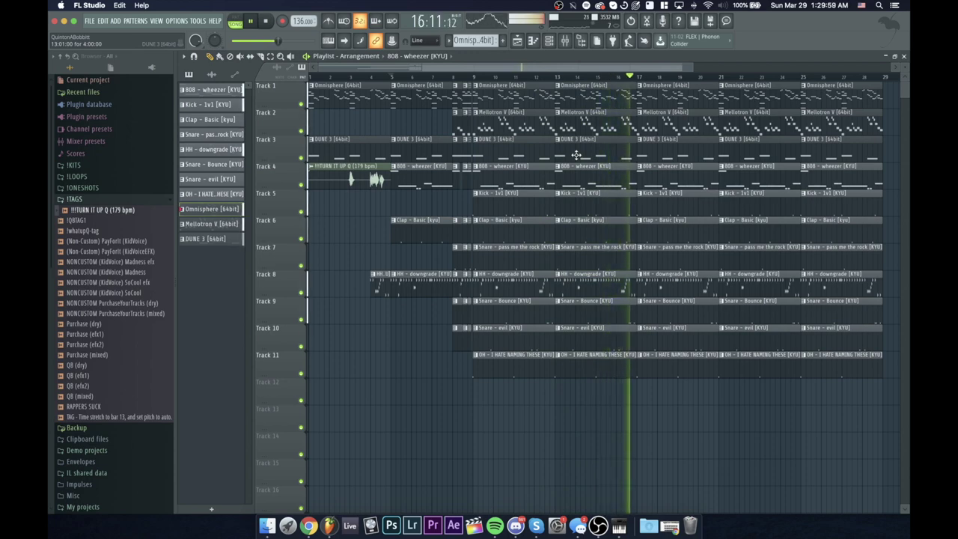
{"action": "key", "text": "space"}
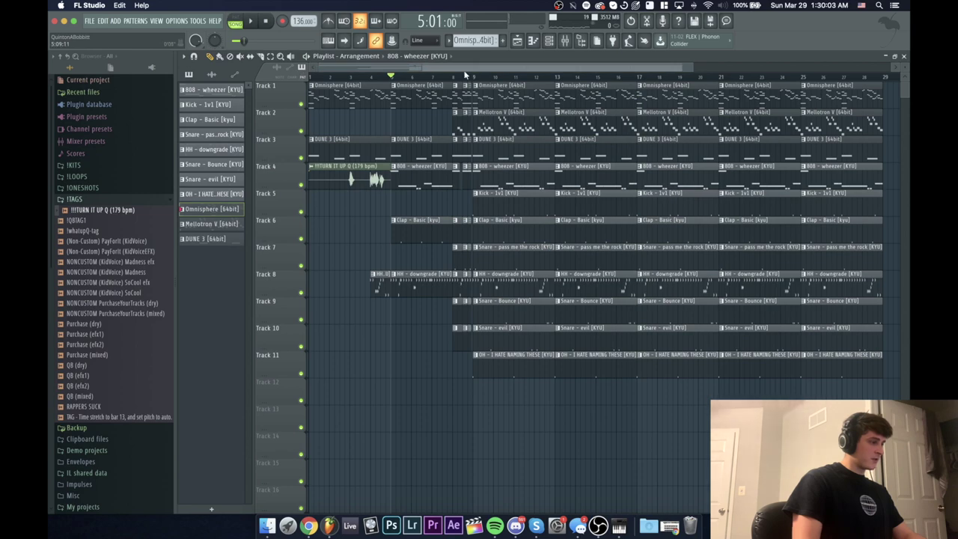
{"action": "left_click_drag", "start_coordinate": [476, 78], "coordinate": [311, 77]}
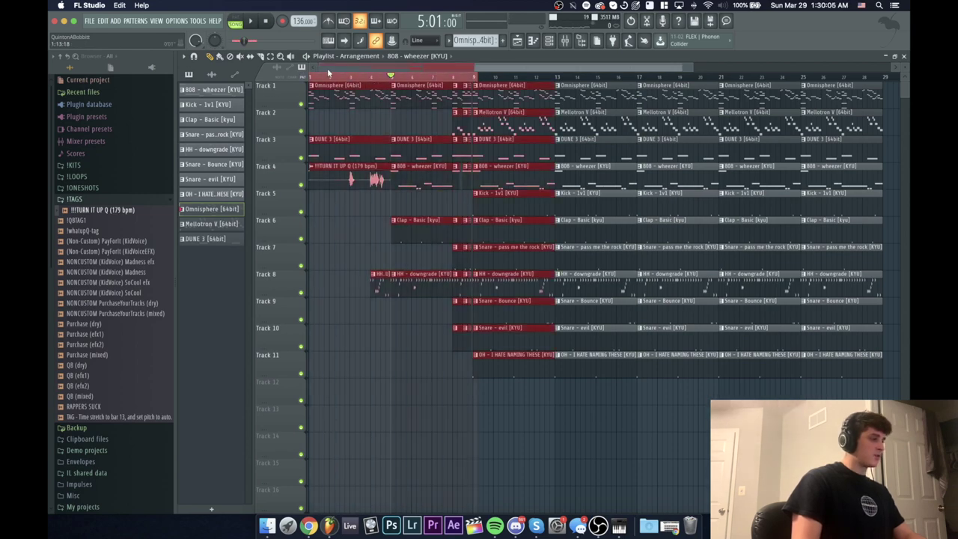
{"action": "left_click", "coordinate": [328, 78]}
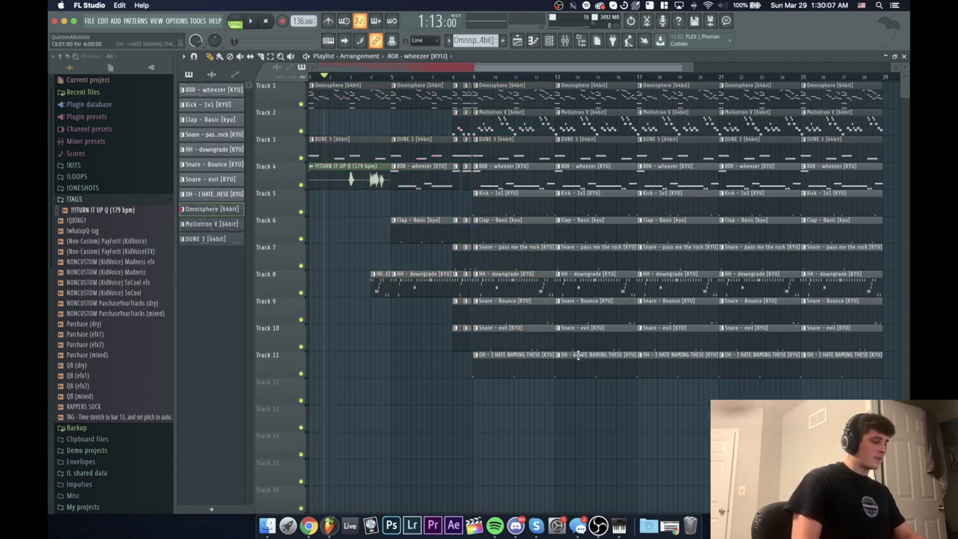
{"action": "mouse_move", "coordinate": [637, 404]}
{"action": "left_mouse_down"}
{"action": "mouse_move", "coordinate": [562, 268]}
{"action": "mouse_move", "coordinate": [486, 90]}
{"action": "mouse_move", "coordinate": [522, 107]}
{"action": "mouse_move", "coordinate": [635, 422]}
{"action": "left_mouse_up"}
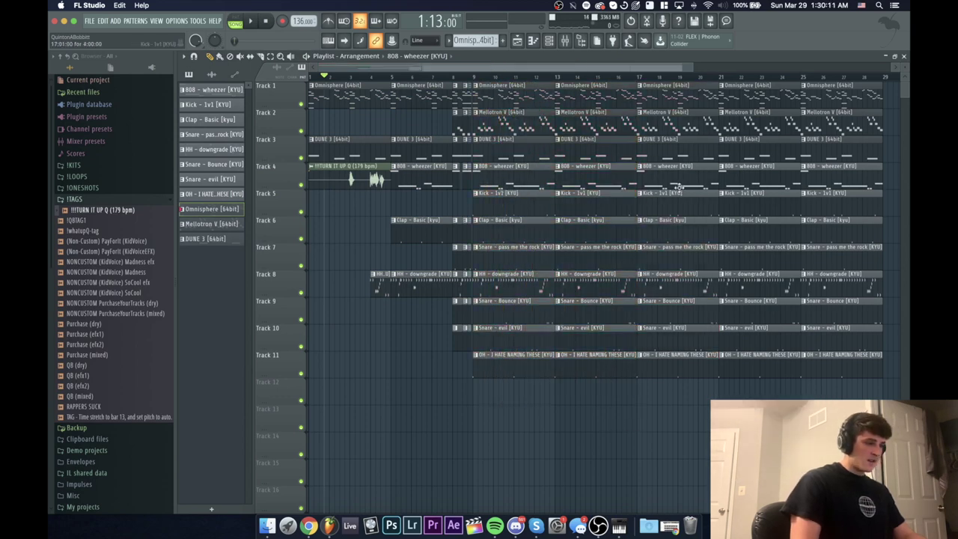
Step: Delete the Mellotron V and Kick clips from bars 17 to 25 and trim the end of the hi-hat clip before bar 17
{"action": "right_click", "coordinate": [664, 122]}
{"action": "right_click", "coordinate": [741, 124]}
{"action": "right_click", "coordinate": [685, 206]}
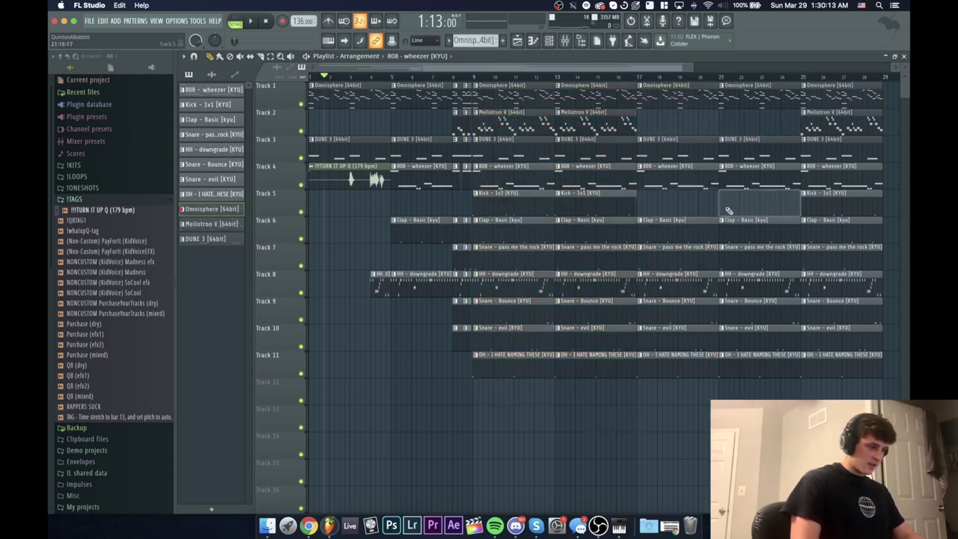
{"action": "right_click", "coordinate": [727, 210]}
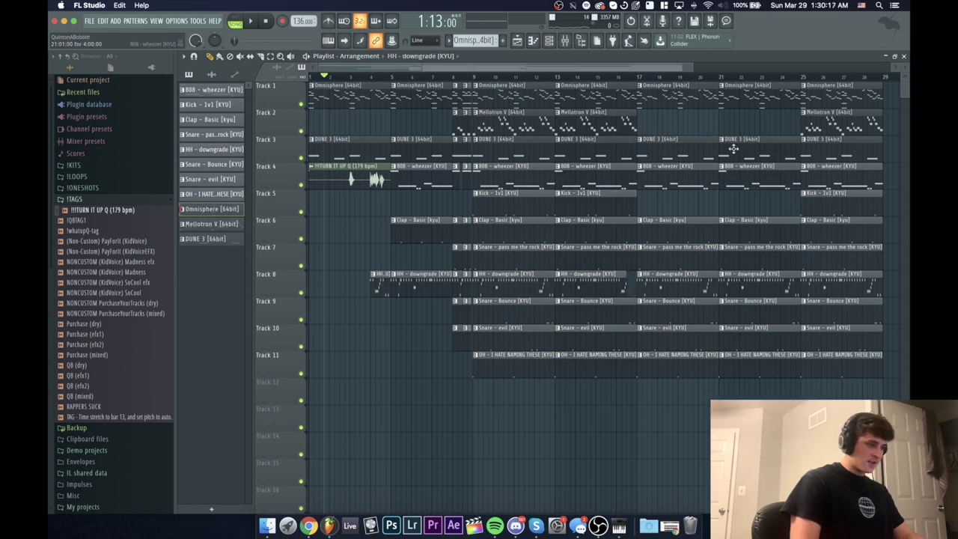
Step: Duplicate the bar 25–29 clips on Tracks 1–11 twice so the copies run to bar 37
{"action": "scroll", "coordinate": [654, 97], "scroll_direction": "right", "scroll_amount": 5}
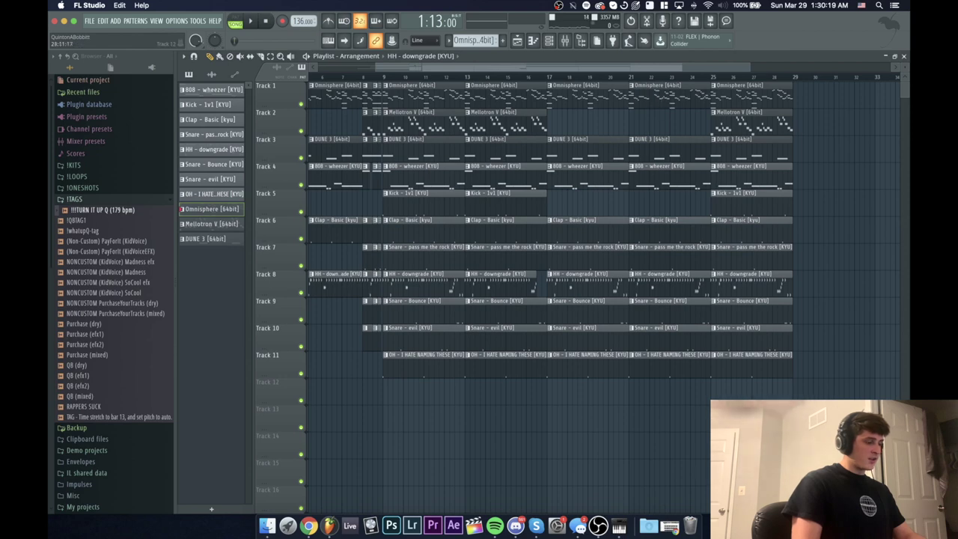
{"action": "left_click_drag", "start_coordinate": [811, 398], "coordinate": [746, 100]}
{"action": "key", "text": "super+b"}
{"action": "key", "text": "super+b"}
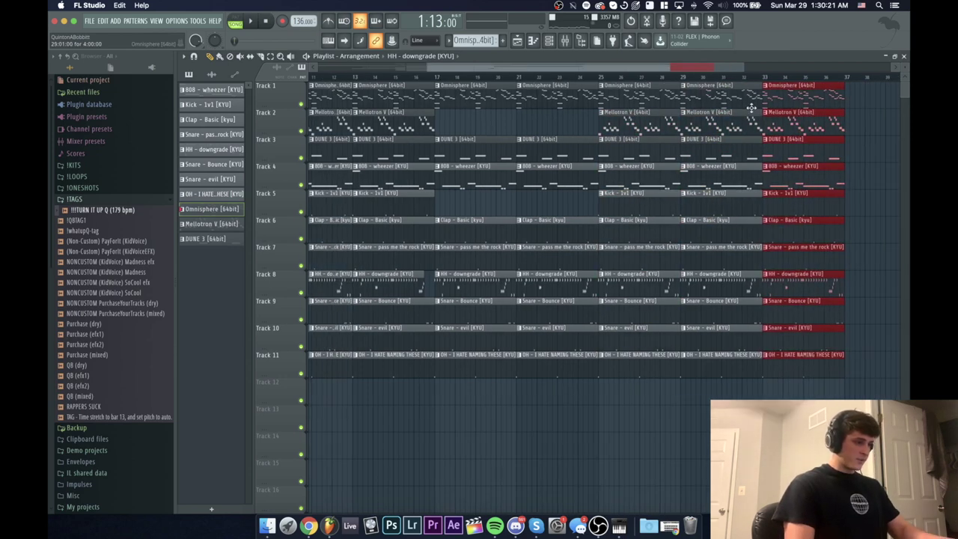
Step: Remove the Mellotron V, DUNE 3, Kick and open-hat clips from bars 25–33, and delete the whole copied block at bars 33–37
{"action": "right_click", "coordinate": [630, 123]}
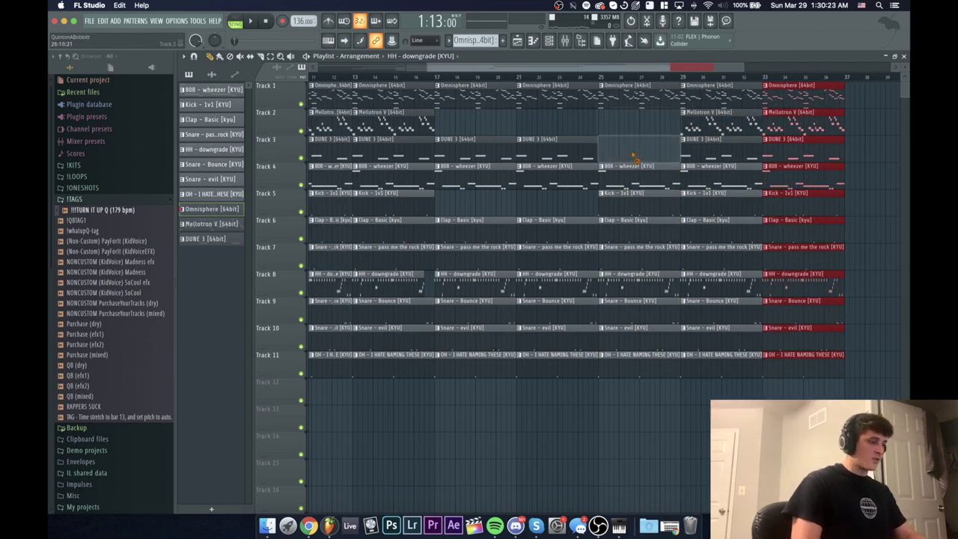
{"action": "right_click", "coordinate": [636, 140]}
{"action": "right_click", "coordinate": [696, 141]}
{"action": "right_click", "coordinate": [696, 113]}
{"action": "right_click", "coordinate": [652, 209]}
{"action": "right_click", "coordinate": [715, 206]}
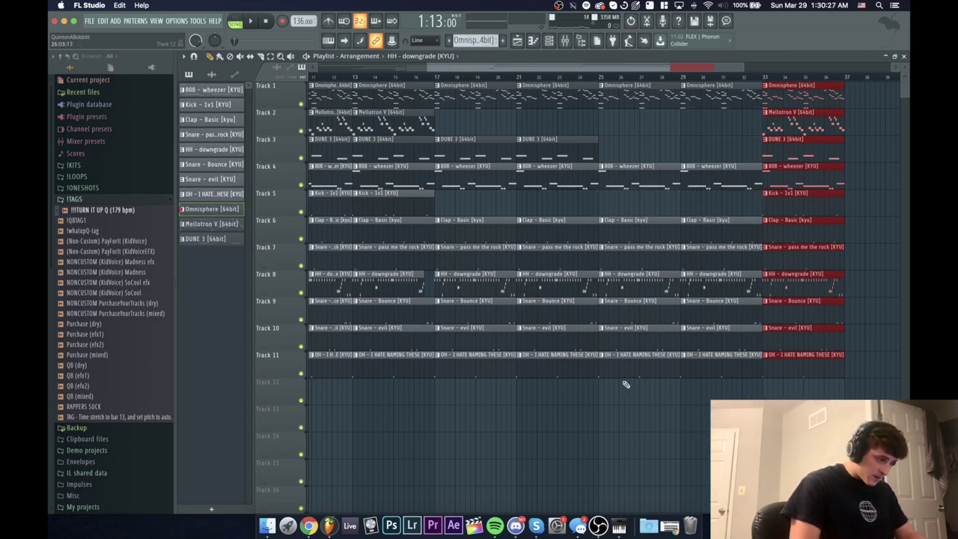
{"action": "right_click", "coordinate": [636, 366]}
{"action": "right_click", "coordinate": [719, 365]}
{"action": "key", "text": "Delete"}
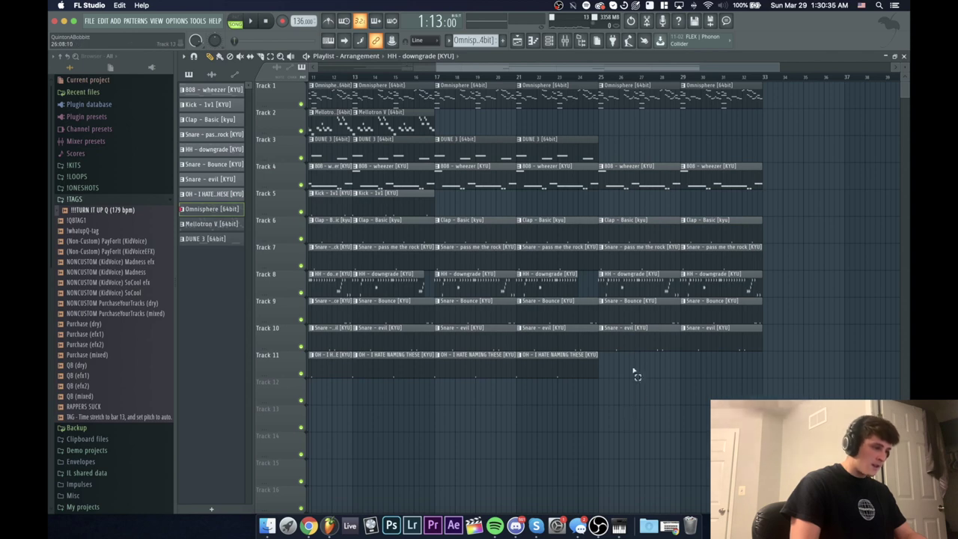
Step: Trim the 808 and drum clips at bar 25 to start at bar 27 with slightly earlier clap and hi-hat entries, and play the section
{"action": "left_click_drag", "start_coordinate": [633, 372], "coordinate": [641, 178]}
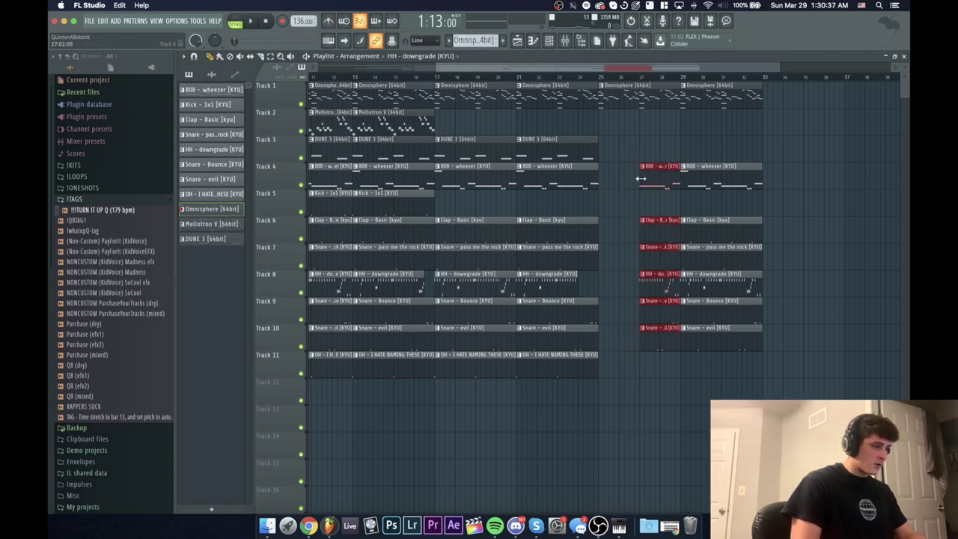
{"action": "key", "text": "super+d"}
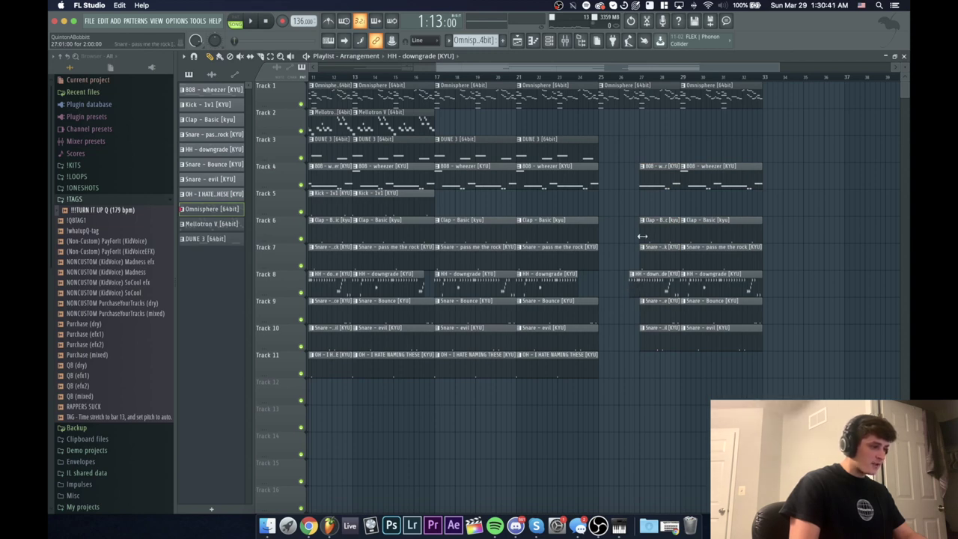
{"action": "left_click", "coordinate": [599, 78]}
{"action": "key", "text": "space"}
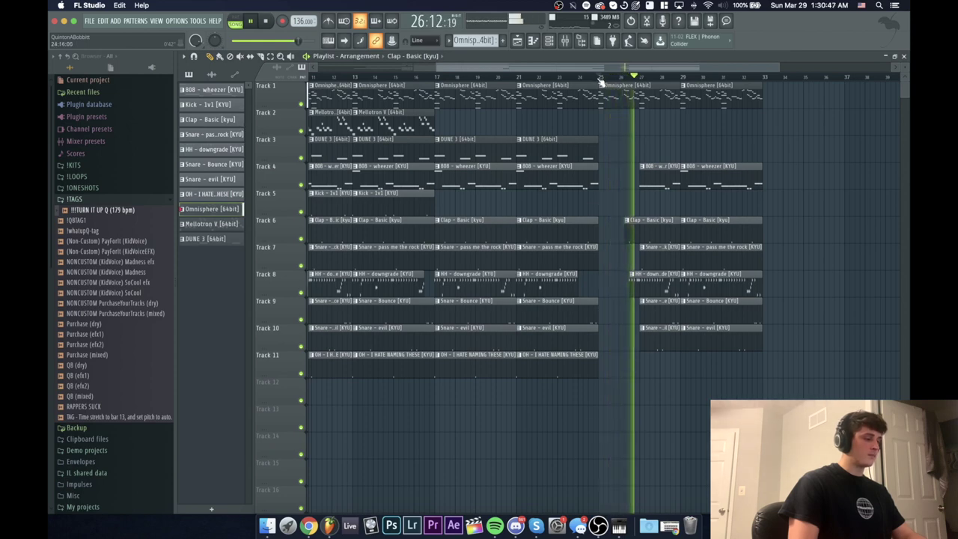
{"action": "scroll", "coordinate": [599, 82], "scroll_direction": "down", "scroll_amount": 2}
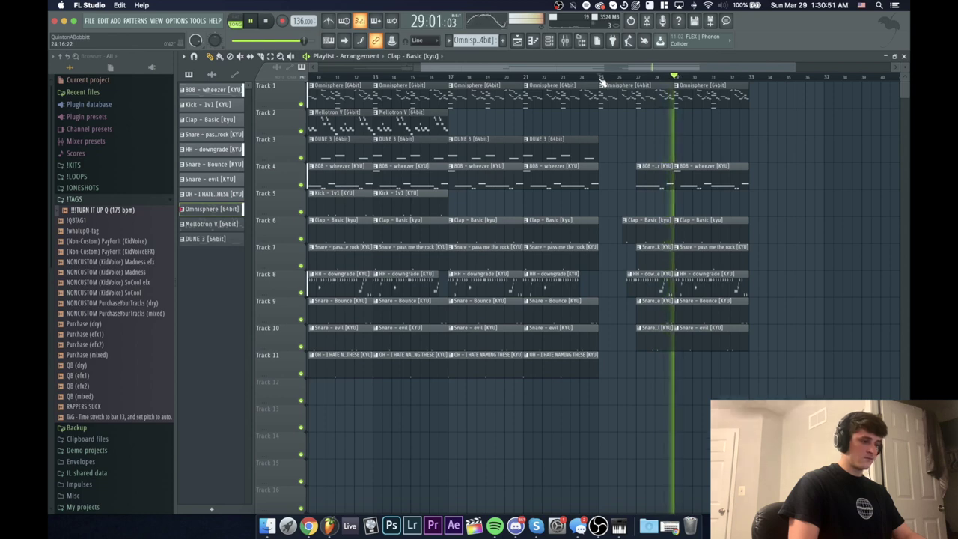
{"action": "key", "text": "space"}
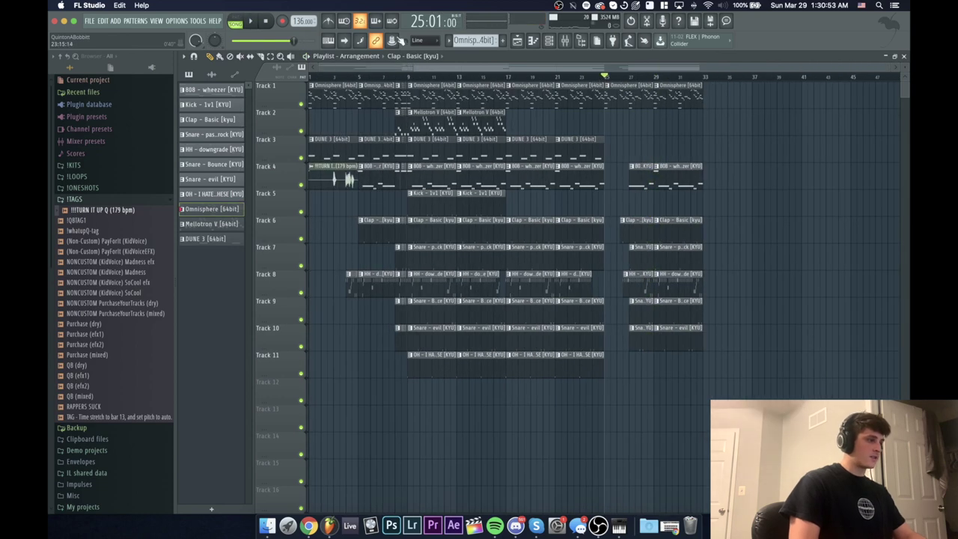
Step: Switch the song position display to minutes and seconds and return the playhead to the start of the arrangement
{"action": "left_click", "coordinate": [423, 22]}
{"action": "left_click", "coordinate": [449, 78]}
{"action": "left_click", "coordinate": [396, 77]}
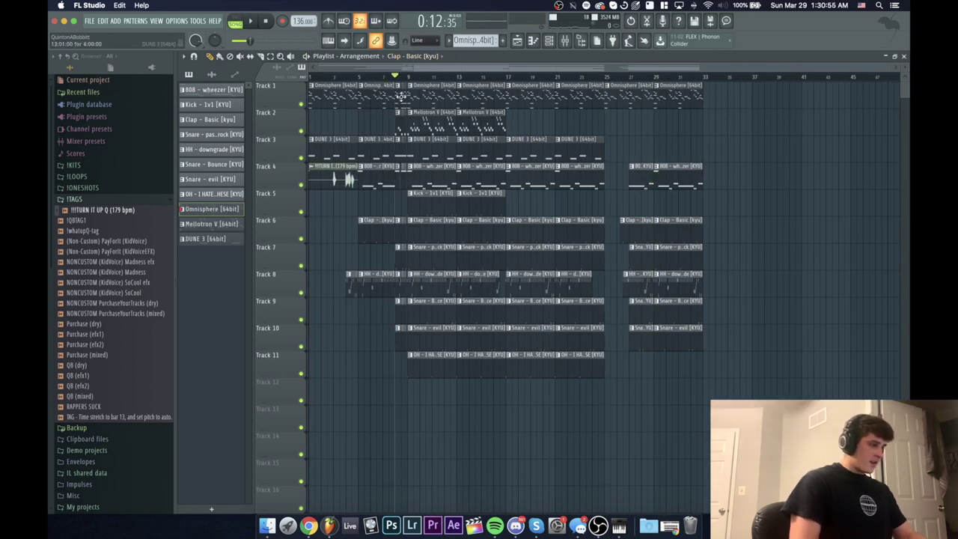
{"action": "left_click", "coordinate": [335, 77]}
{"action": "left_click", "coordinate": [310, 77]}
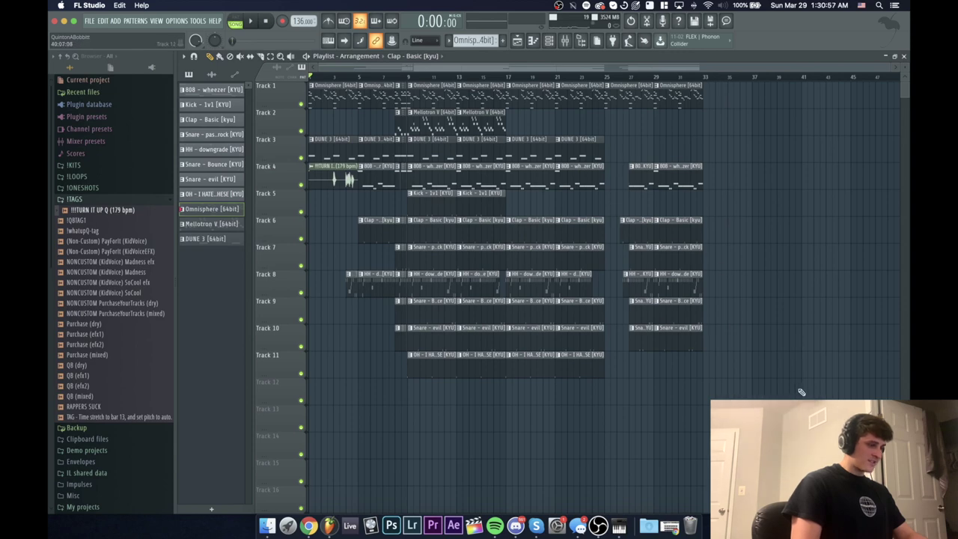
Step: Trim the end of the last hi-hat clip before bar 33 and duplicate the whole arrangement twice so it runs to bar 97
{"action": "left_click_drag", "start_coordinate": [699, 286], "coordinate": [694, 285]}
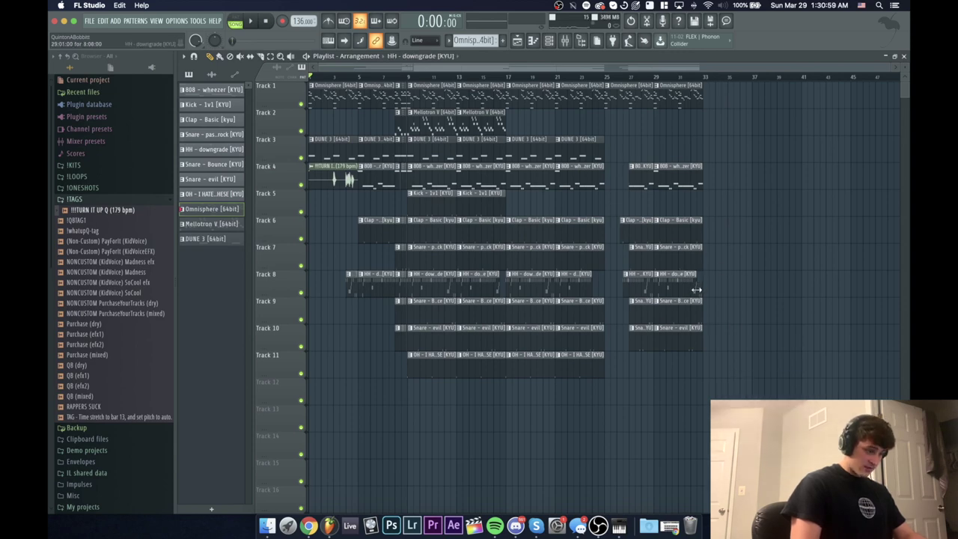
{"action": "key", "text": "ctrl+a"}
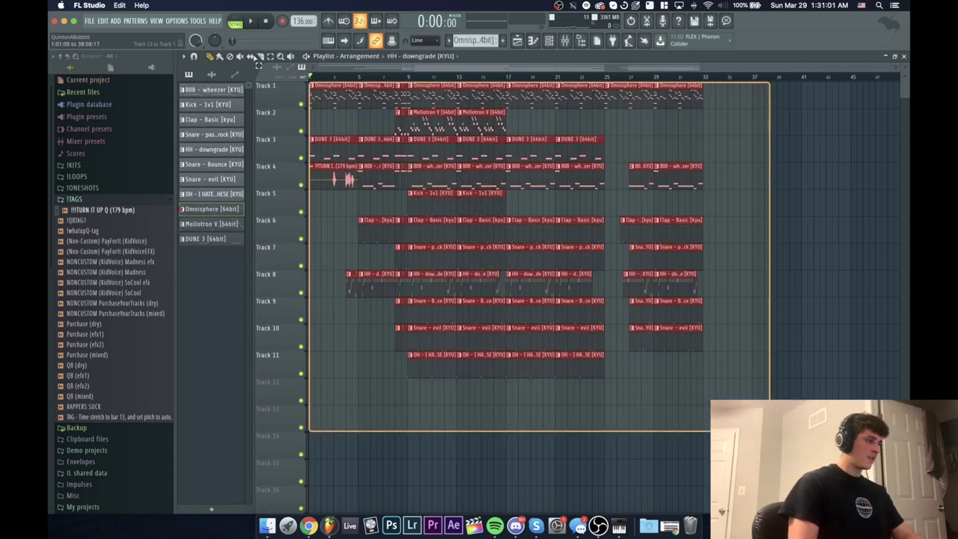
{"action": "key", "text": "ctrl+b"}
{"action": "key", "text": "ctrl+b"}
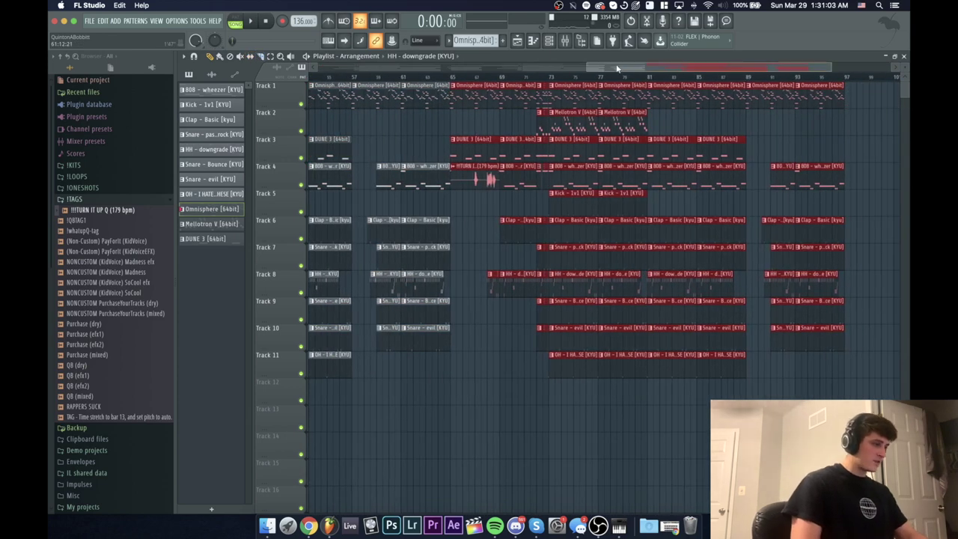
Step: Delete the copied producer tag clips at bars 65 and 33 on Track 4
{"action": "left_click_drag", "start_coordinate": [618, 67], "coordinate": [580, 67]}
{"action": "right_click", "coordinate": [570, 173]}
{"action": "left_click_drag", "start_coordinate": [640, 73], "coordinate": [529, 72]}
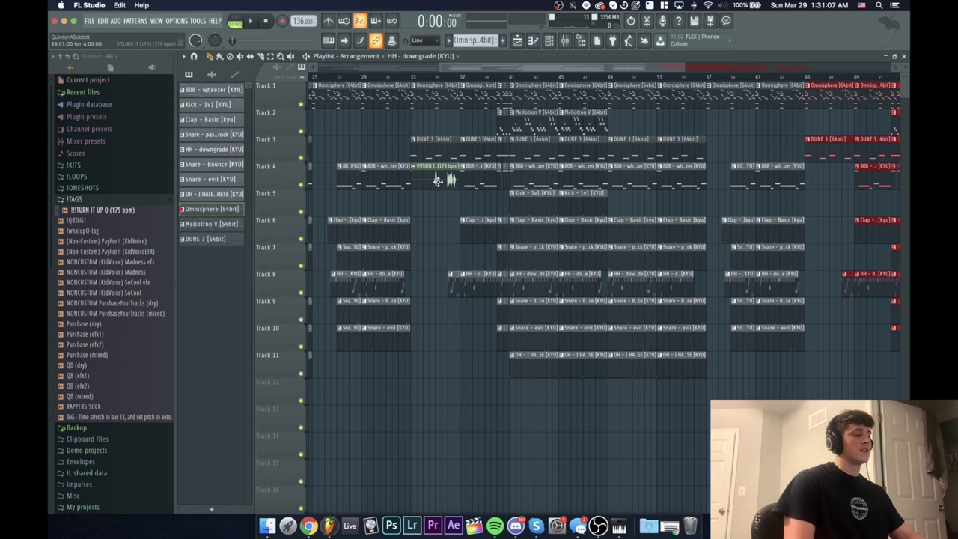
{"action": "right_click", "coordinate": [438, 177]}
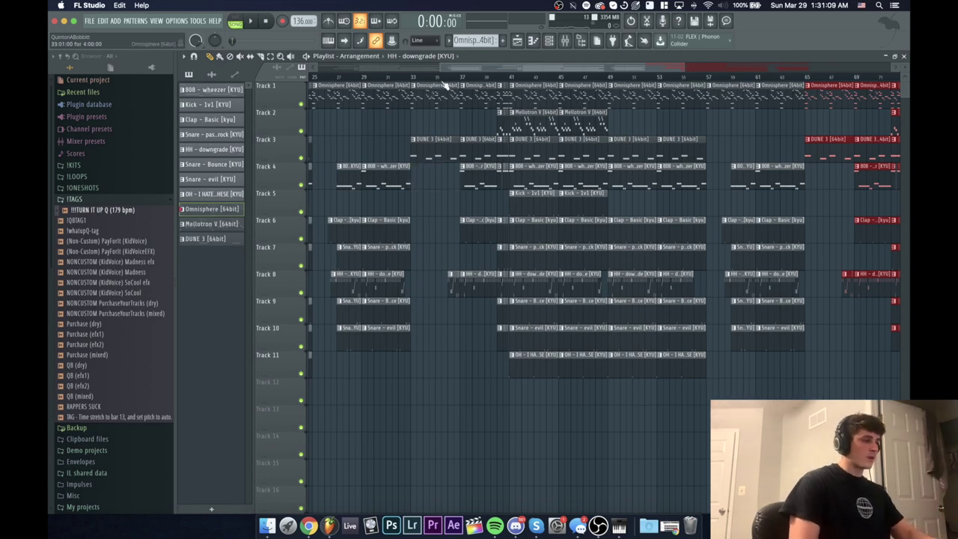
Step: Duplicate the last Omnisphere clip on Track 1 so the melody continues alone from bar 97 to bar 105
{"action": "scroll", "coordinate": [445, 82], "scroll_direction": "down", "scroll_amount": 5}
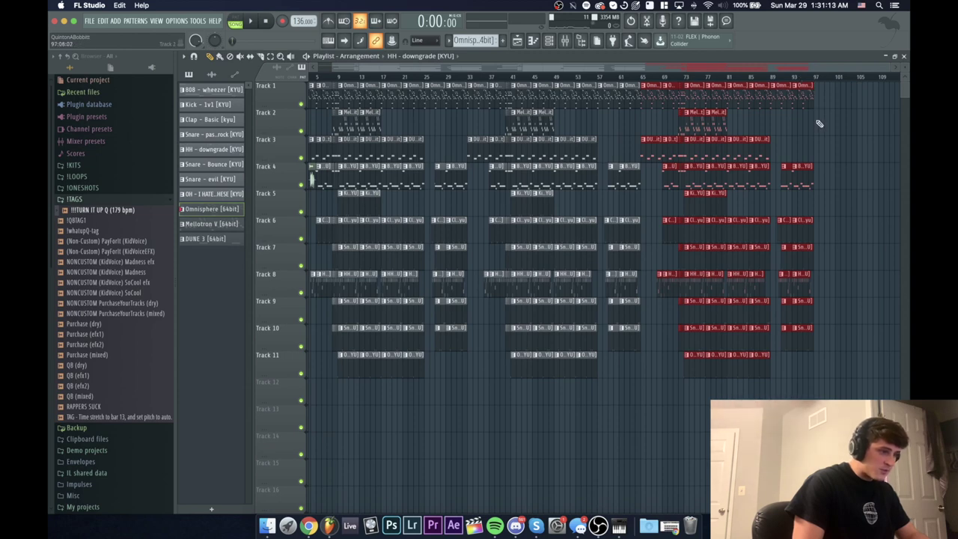
{"action": "left_click", "coordinate": [806, 104]}
{"action": "key", "text": "ctrl+b"}
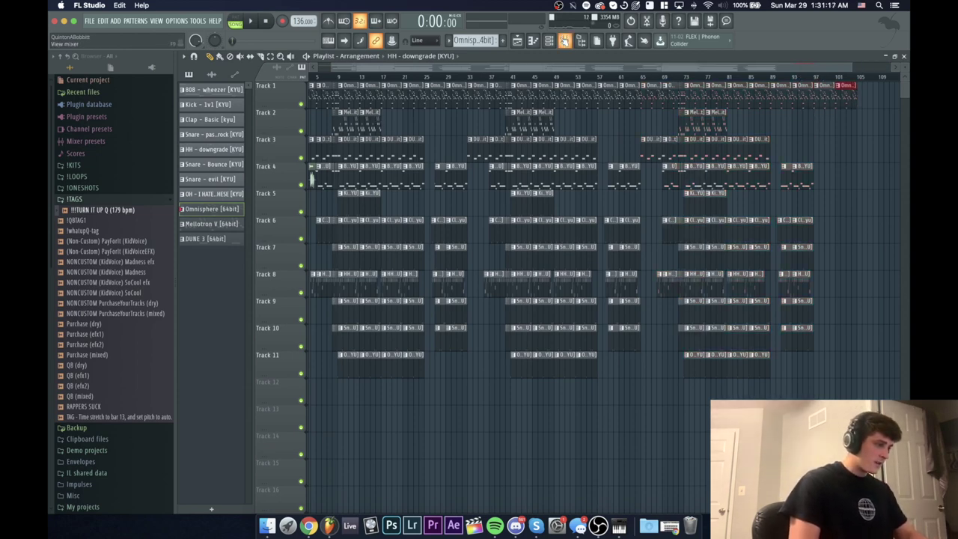
Step: Create a Master volume automation clip on Track 12 and shape it into a fade-out from bar 97 to bar 105
{"action": "key", "text": "F9"}
{"action": "left_click", "coordinate": [224, 283]}
{"action": "right_click", "coordinate": [224, 343]}
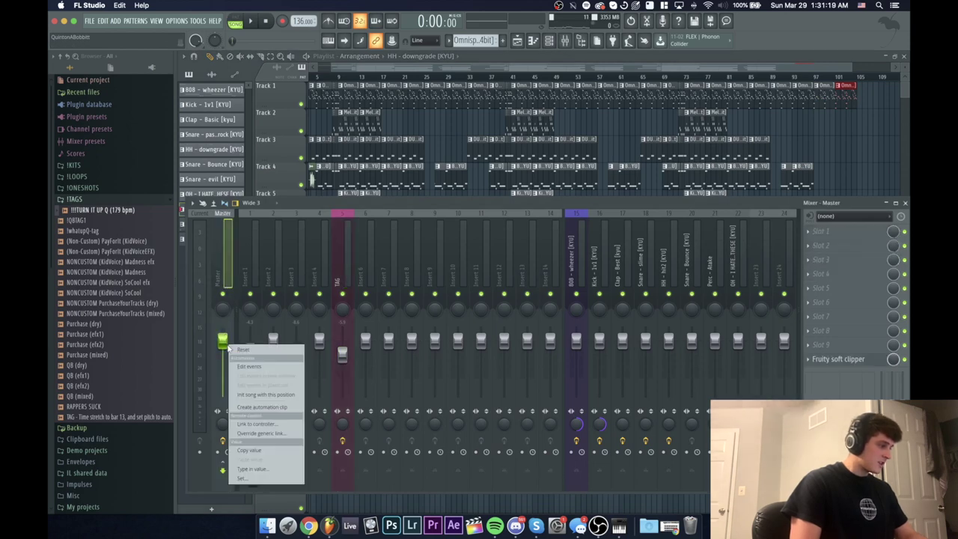
{"action": "left_click", "coordinate": [265, 407]}
{"action": "key", "text": "F9"}
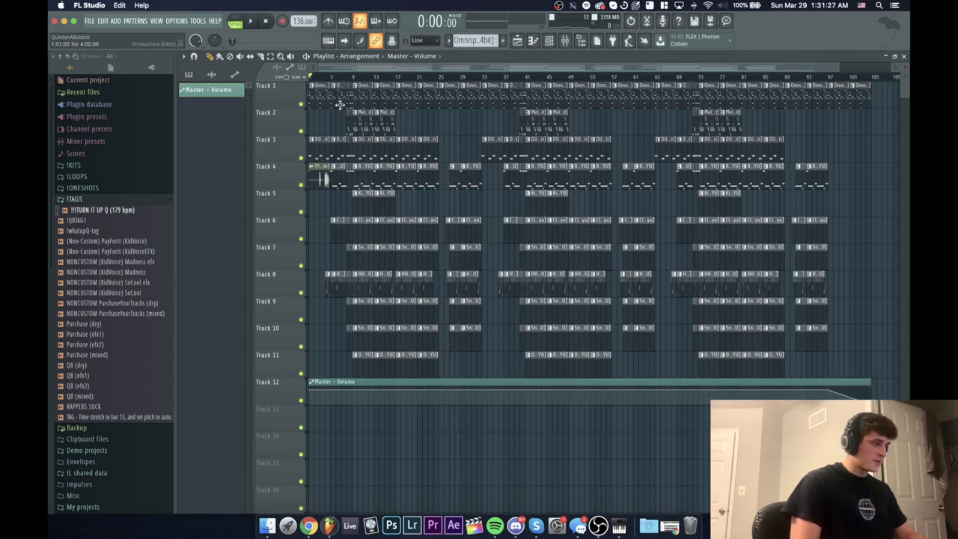
Step: Add Fruity parametric EQ to the Master's first effect slot and adjust its bands slightly, raising band 1 to about 1.2 dB
{"action": "left_click", "coordinate": [564, 41]}
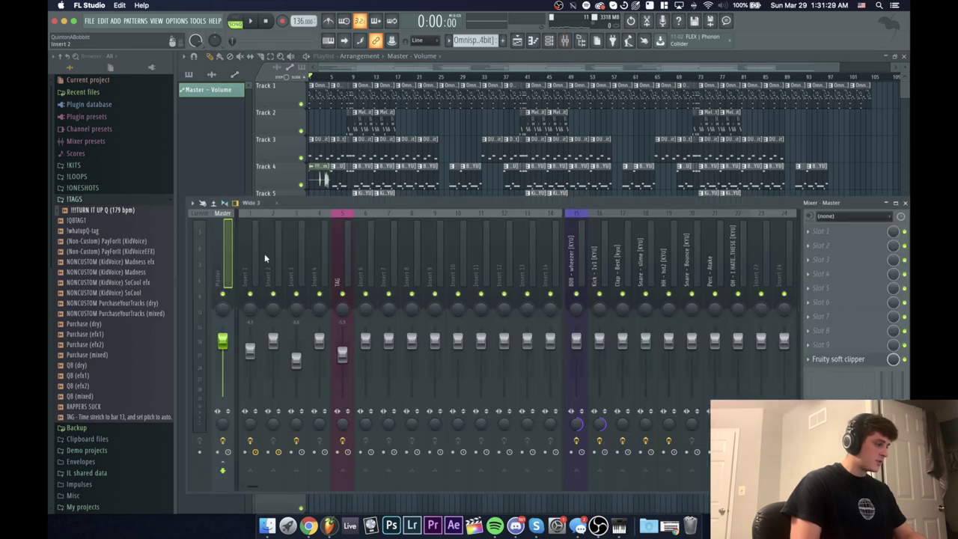
{"action": "left_click", "coordinate": [857, 241]}
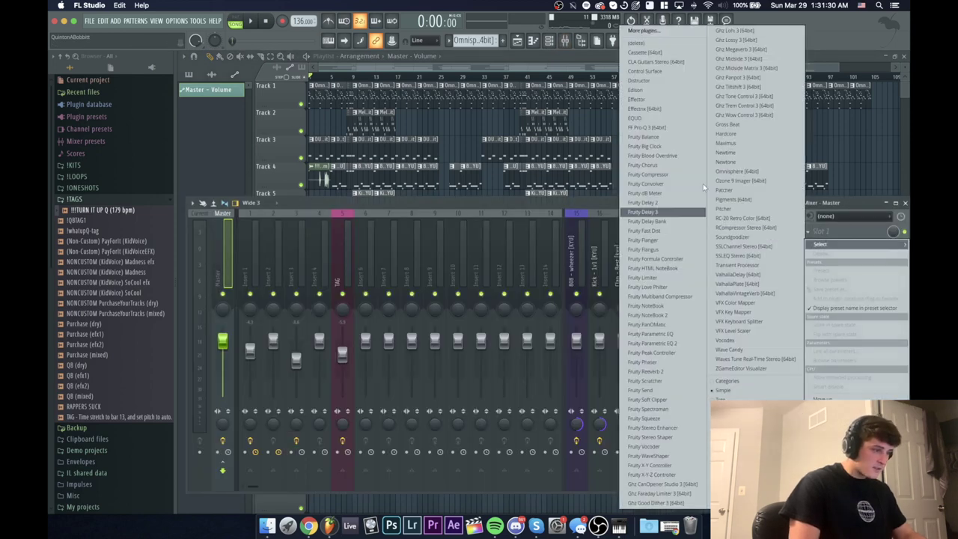
{"action": "left_click", "coordinate": [648, 334]}
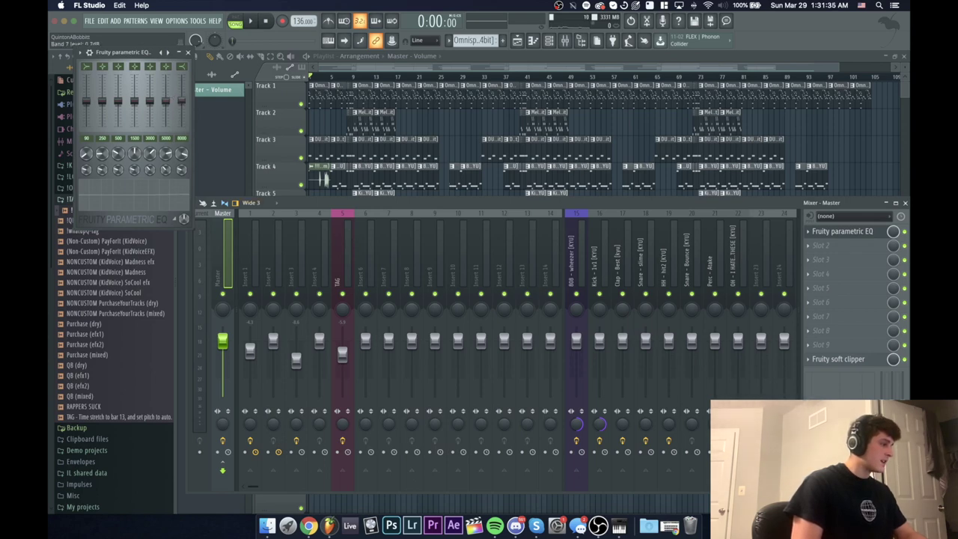
{"action": "left_click_drag", "start_coordinate": [116, 54], "coordinate": [179, 75]}
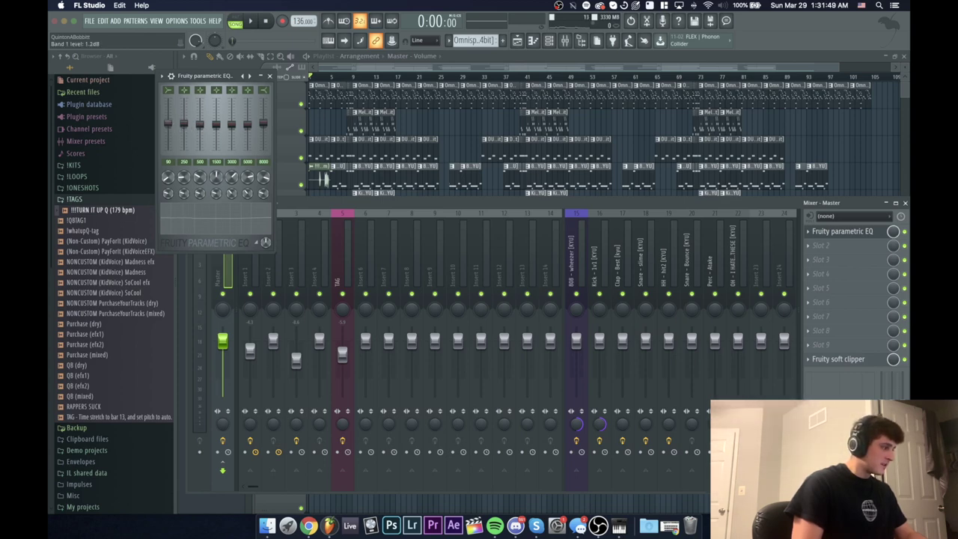
{"action": "left_click", "coordinate": [270, 76]}
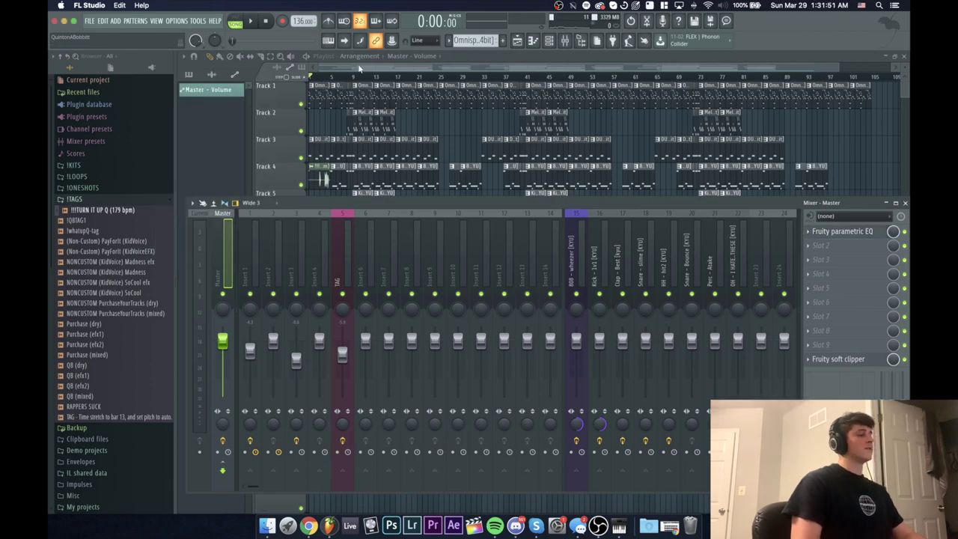
Step: Play the arrangement from the drop and lower the 808 mixer track's volume to -2.3 dB
{"action": "key", "text": "F9"}
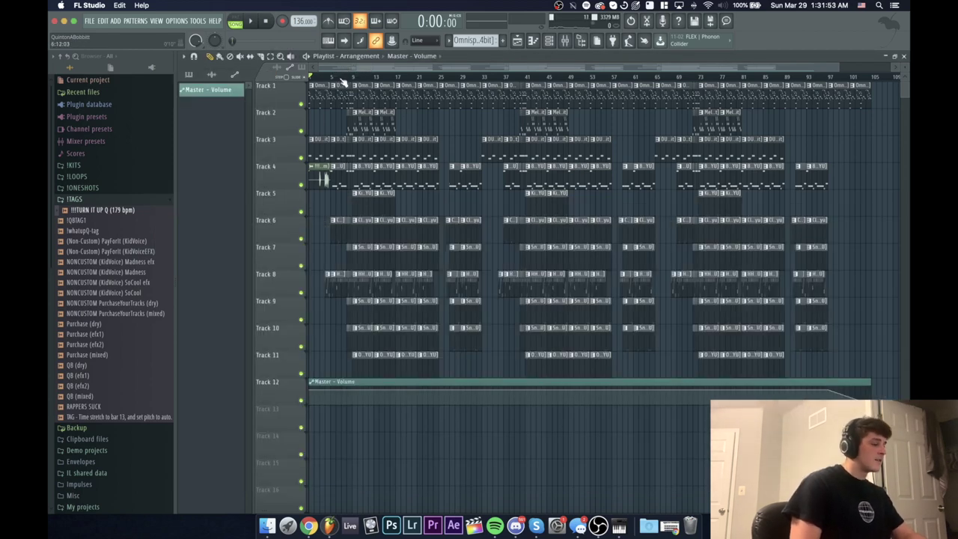
{"action": "left_click", "coordinate": [354, 80]}
{"action": "key", "text": "space"}
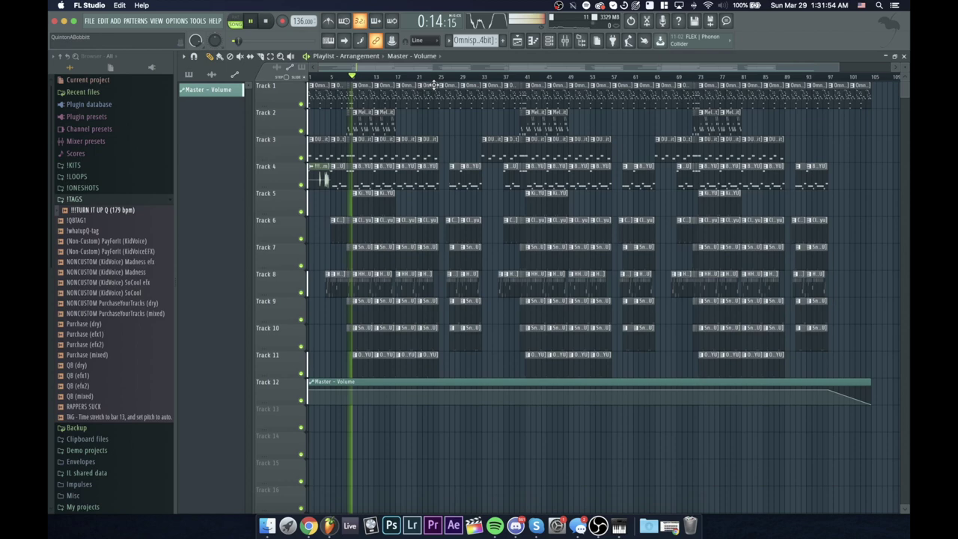
{"action": "left_click", "coordinate": [565, 42]}
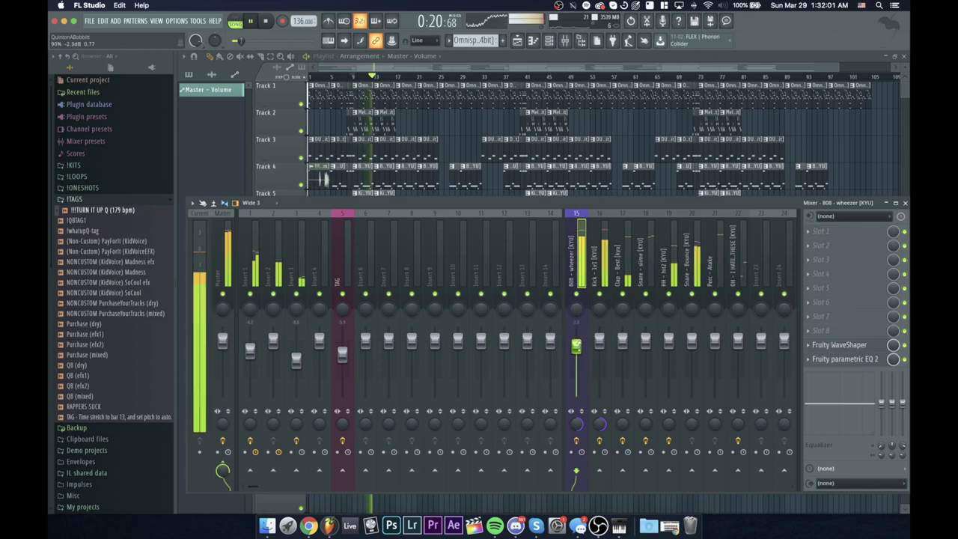
{"action": "key", "text": "space"}
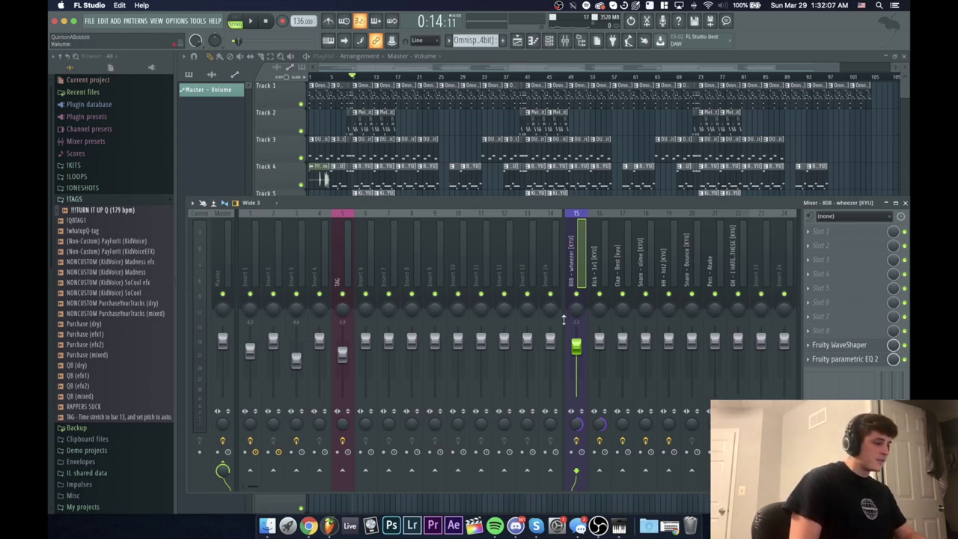
Step: Solo the 808 mixer track and play the arrangement from the drop to hear the 808
{"action": "right_click", "coordinate": [576, 294]}
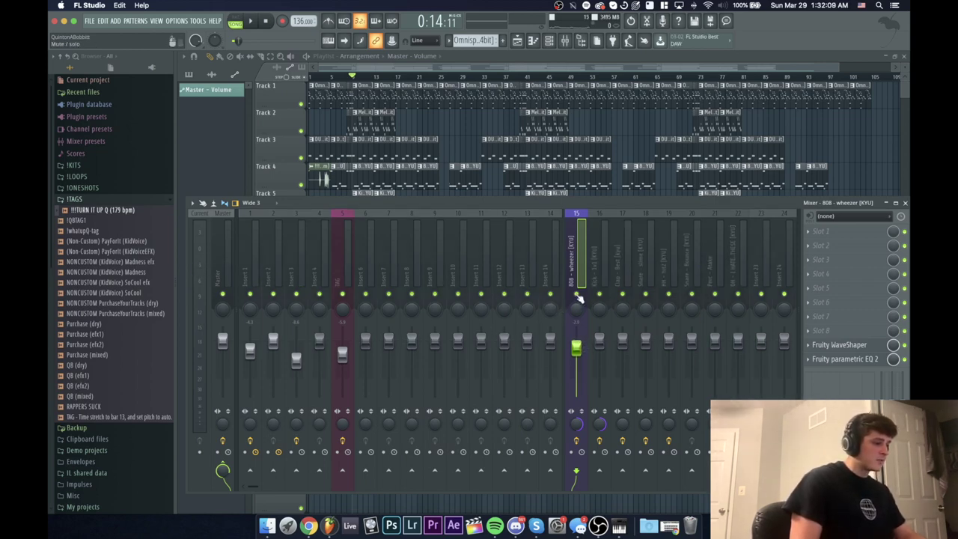
{"action": "key", "text": "space"}
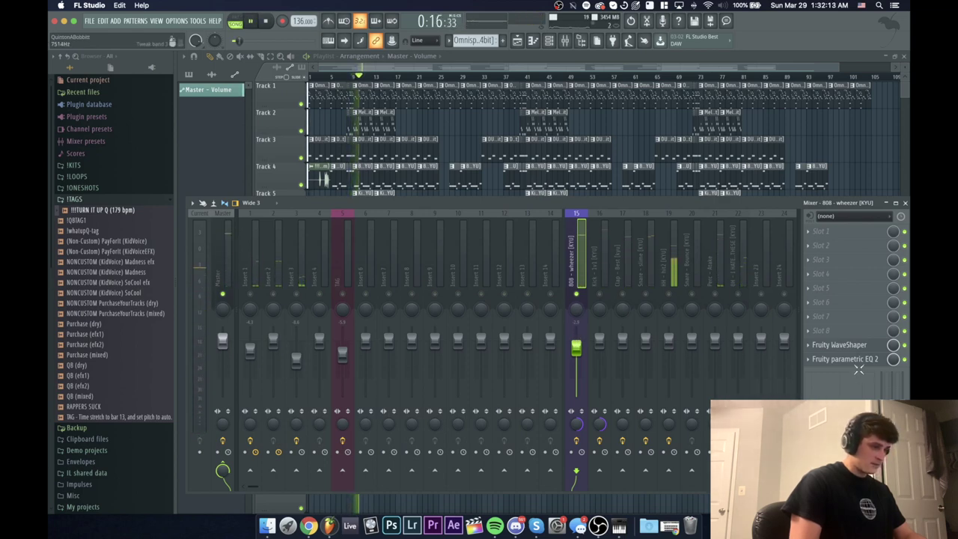
{"action": "key", "text": "space"}
Step: Bend the curve of the 808 track's Fruity WaveShaper slightly upward during playback and close its window
{"action": "left_click", "coordinate": [853, 345]}
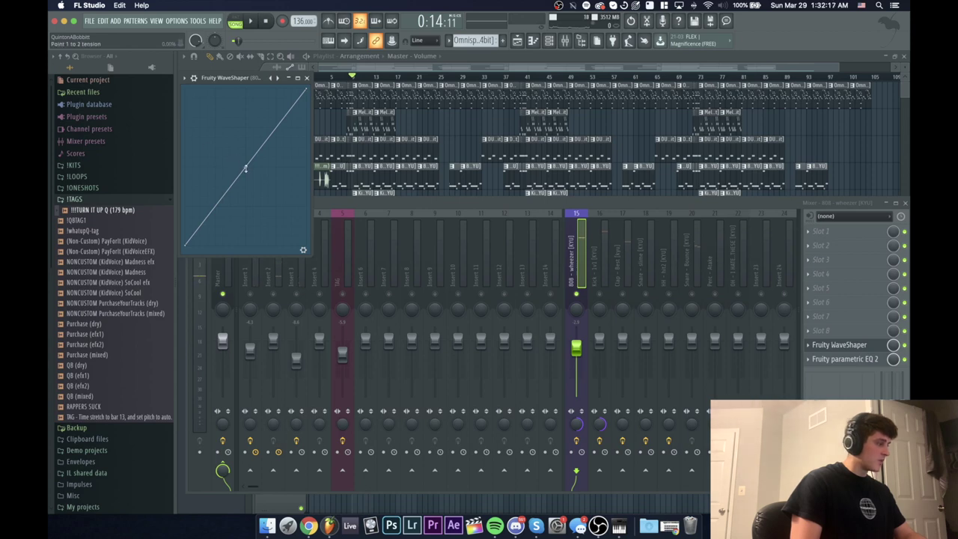
{"action": "left_click_drag", "start_coordinate": [245, 166], "coordinate": [245, 143]}
{"action": "left_click_drag", "start_coordinate": [234, 81], "coordinate": [263, 90]}
{"action": "key", "text": "space"}
{"action": "left_click_drag", "start_coordinate": [272, 151], "coordinate": [272, 147]}
{"action": "left_click", "coordinate": [333, 85]}
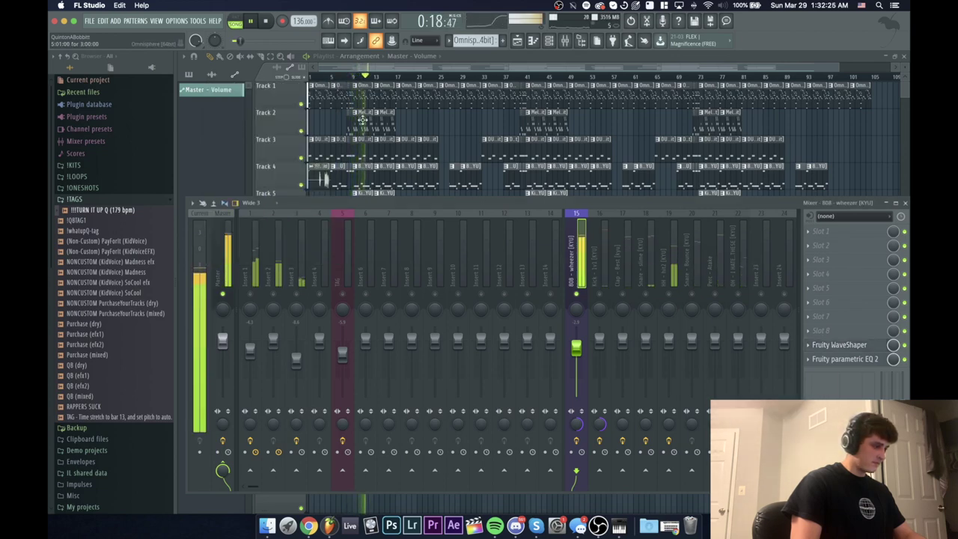
Step: Replay the drop with the kick, clap, both snare and hi-hat mixer tracks unmuted, and re-enable all remaining tracks
{"action": "key", "text": "space"}
{"action": "left_click", "coordinate": [600, 294]}
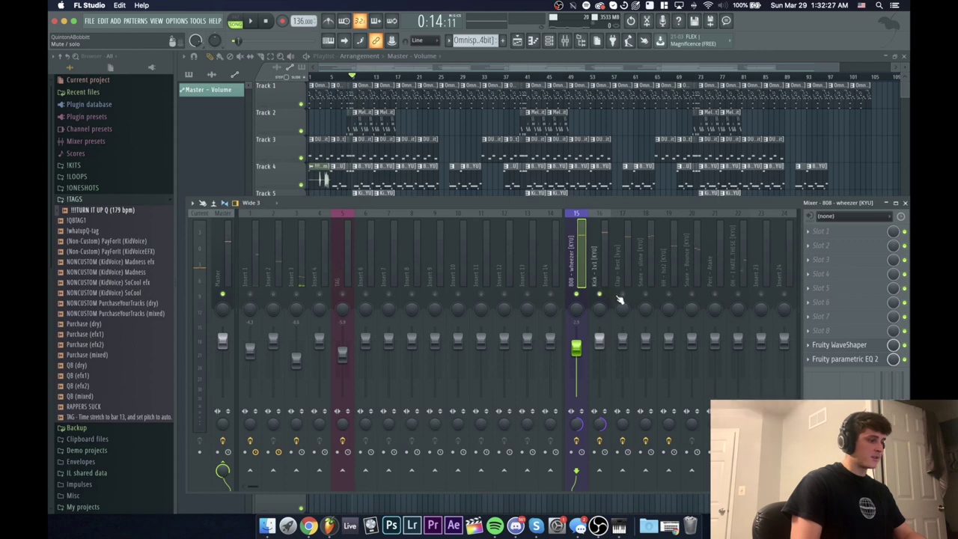
{"action": "left_click", "coordinate": [622, 294]}
{"action": "left_click", "coordinate": [645, 294]}
{"action": "left_click", "coordinate": [667, 295]}
{"action": "left_click_drag", "start_coordinate": [663, 302], "coordinate": [692, 300]}
{"action": "key", "text": "space"}
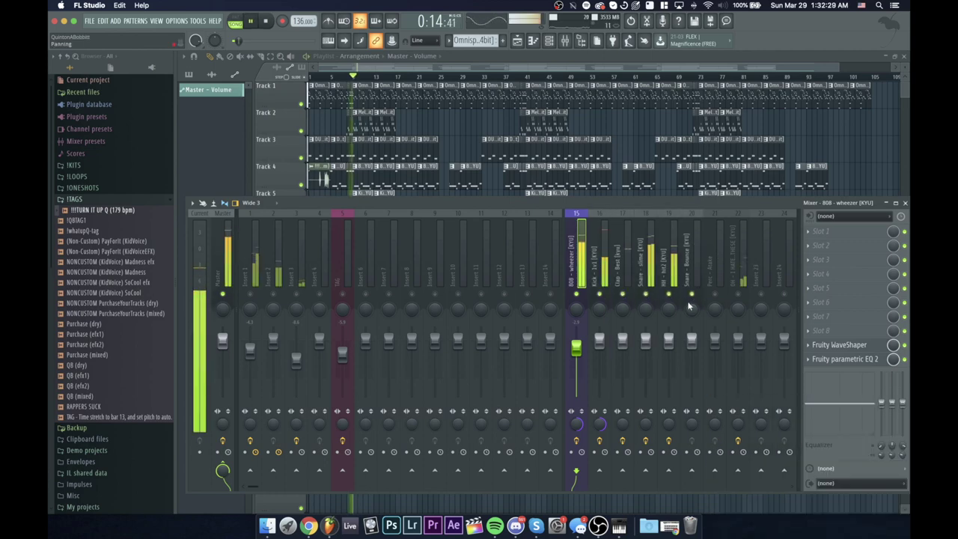
{"action": "right_click", "coordinate": [600, 295]}
{"action": "right_click", "coordinate": [601, 295]}
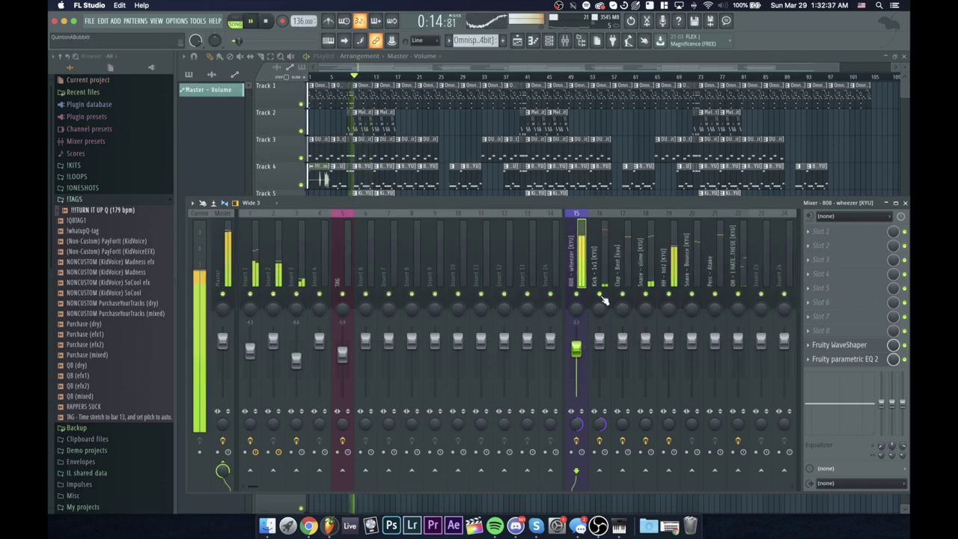
Step: Lower the volumes of the three melody tracks, Insert 1 to Insert 3, together slightly, leaving only Insert 2 selected
{"action": "left_click_drag", "start_coordinate": [247, 275], "coordinate": [296, 274]}
{"action": "left_click_drag", "start_coordinate": [274, 341], "coordinate": [273, 342]}
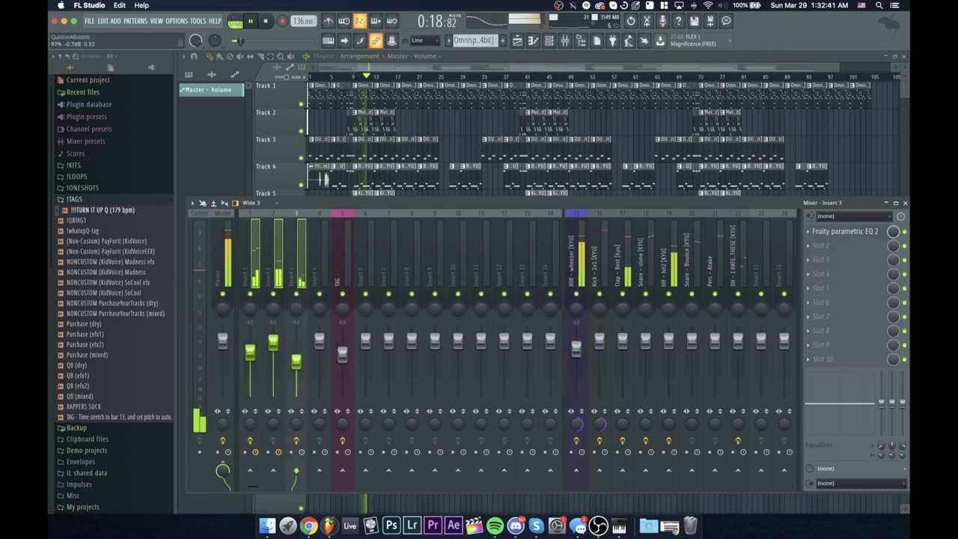
{"action": "left_click", "coordinate": [283, 281]}
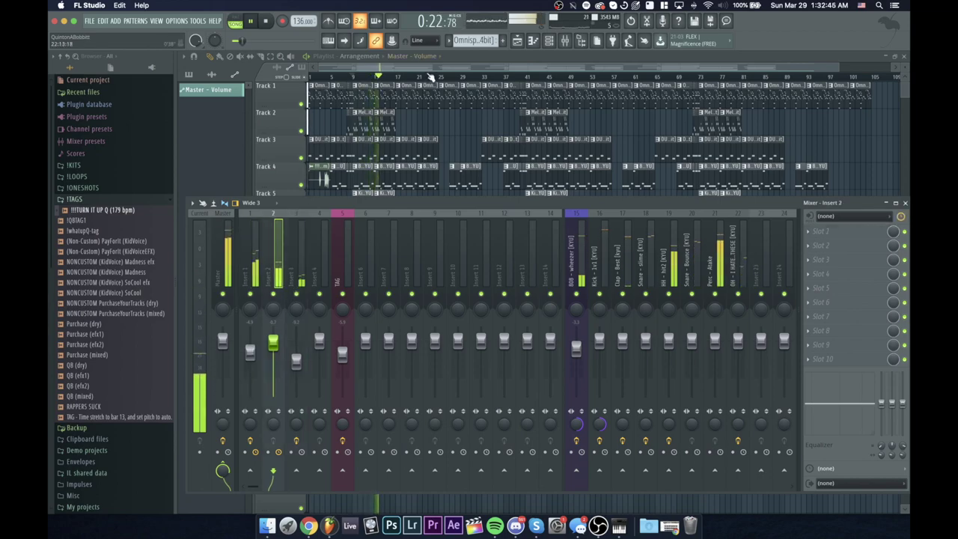